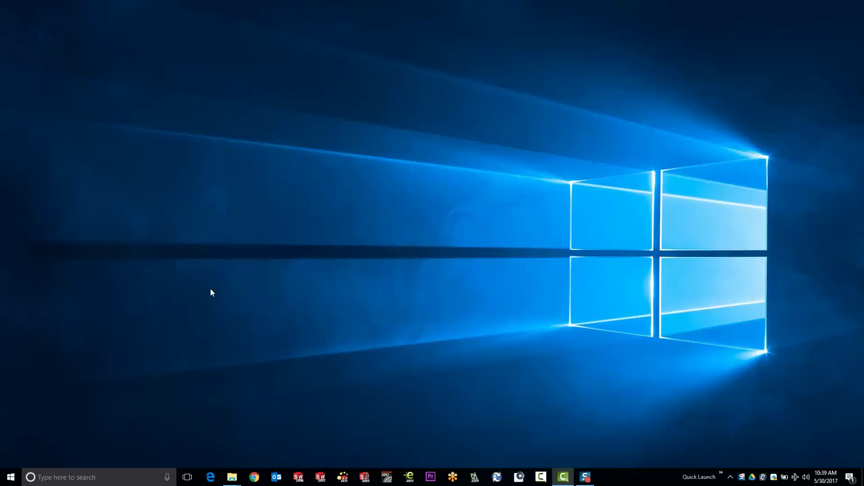
Step: Search Windows for 'Cost' and launch Costing Template Editor 2017
left_click(72, 478)
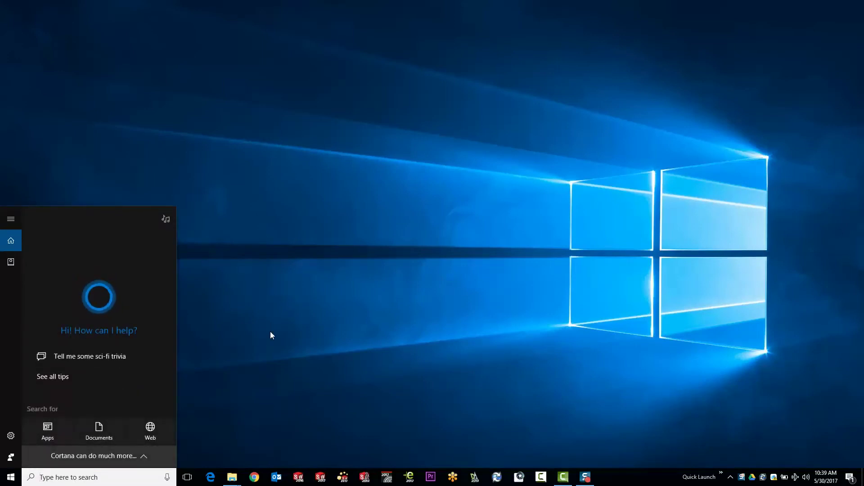
type("Cost")
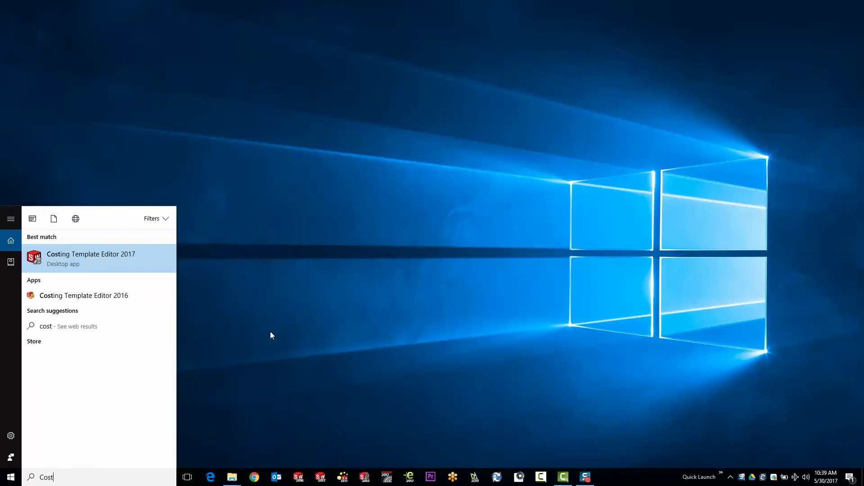
left_click(120, 253)
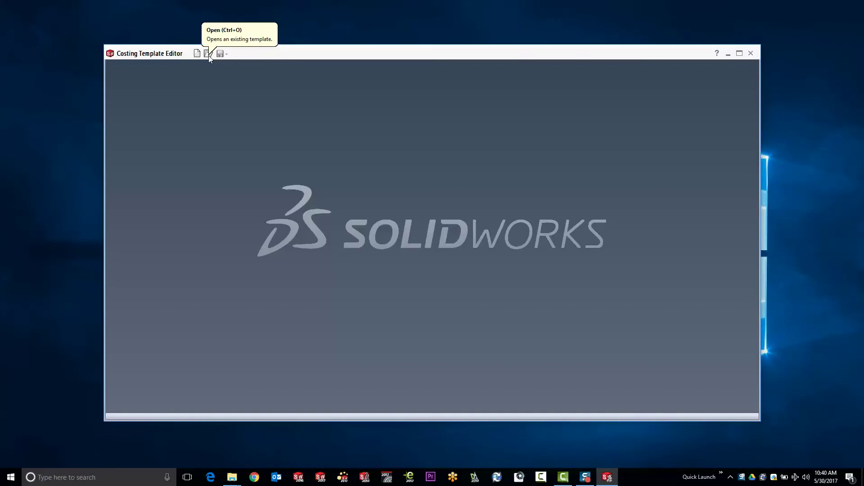
Step: Open machiningtemplate_default(englishstandard).sldctm from ProgramData\SOLIDWORKS\SOLIDWORKS 2017\lang\english\Costing templates
left_click(209, 55)
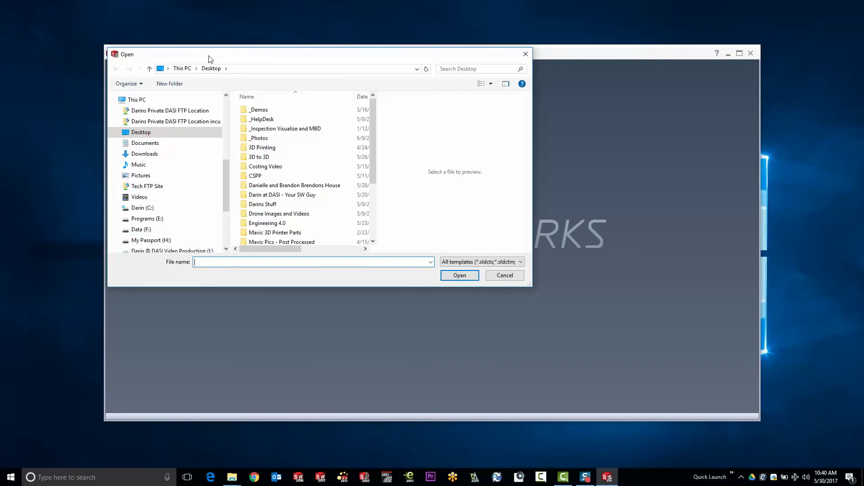
left_click(147, 208)
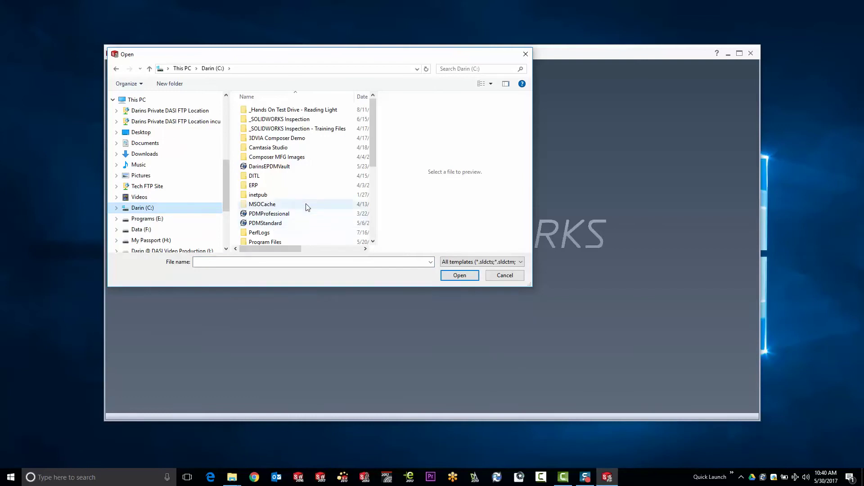
scroll(304, 206, "down", 3)
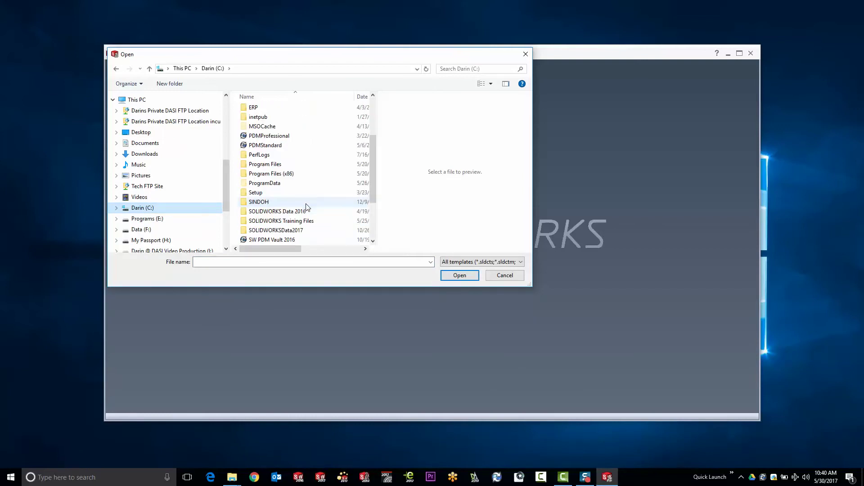
double_click(261, 183)
scroll(315, 188, "down", 3)
scroll(298, 186, "down", 4)
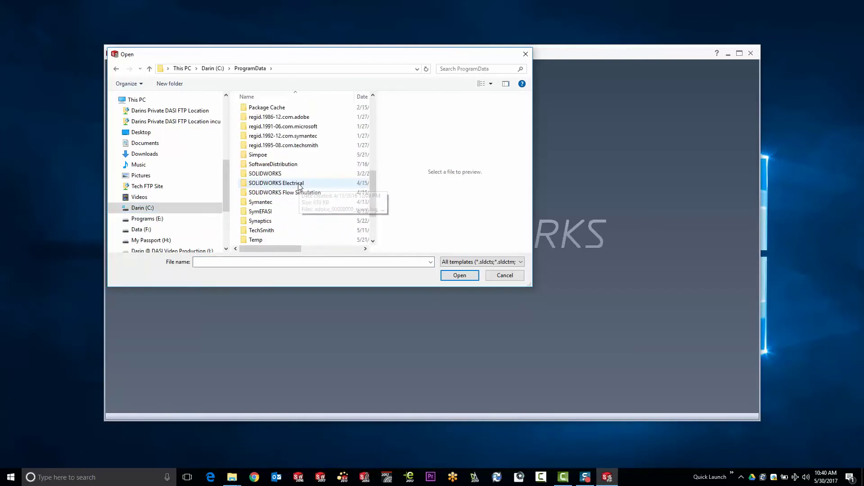
double_click(266, 174)
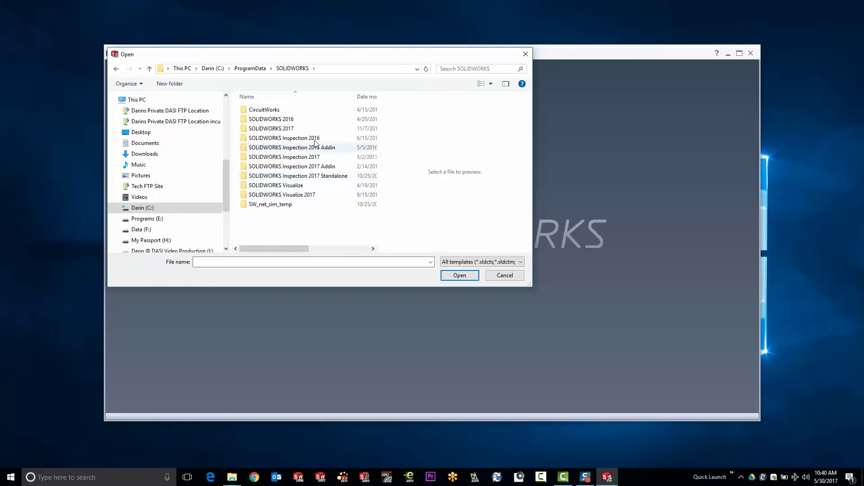
double_click(267, 129)
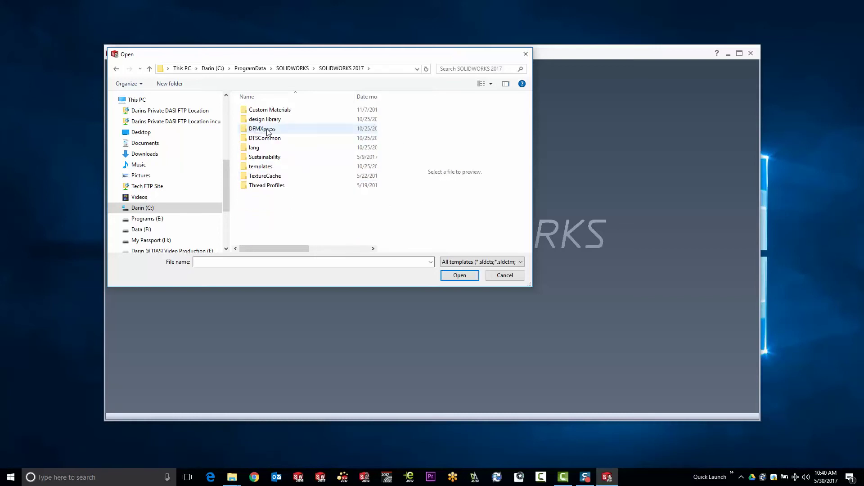
double_click(255, 148)
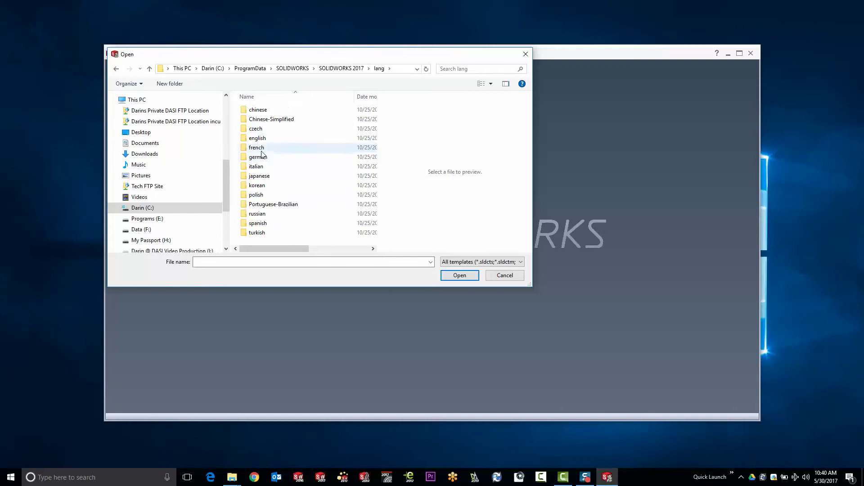
double_click(257, 139)
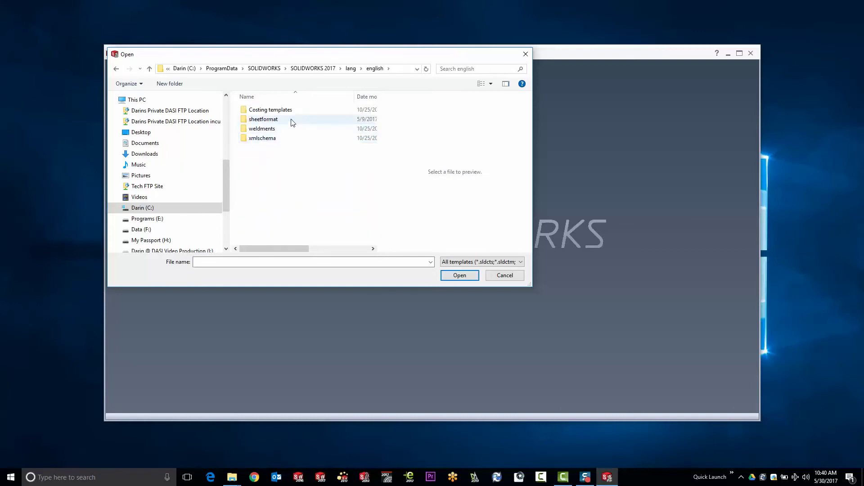
left_click(268, 112)
double_click(268, 112)
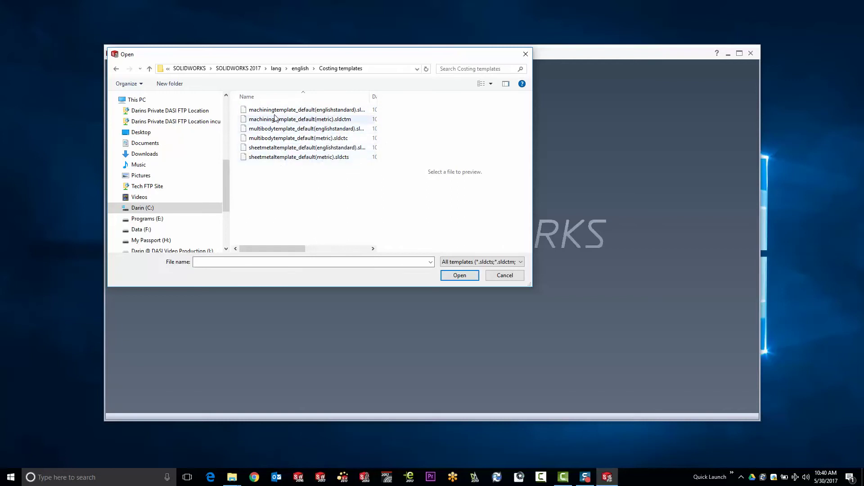
double_click(311, 110)
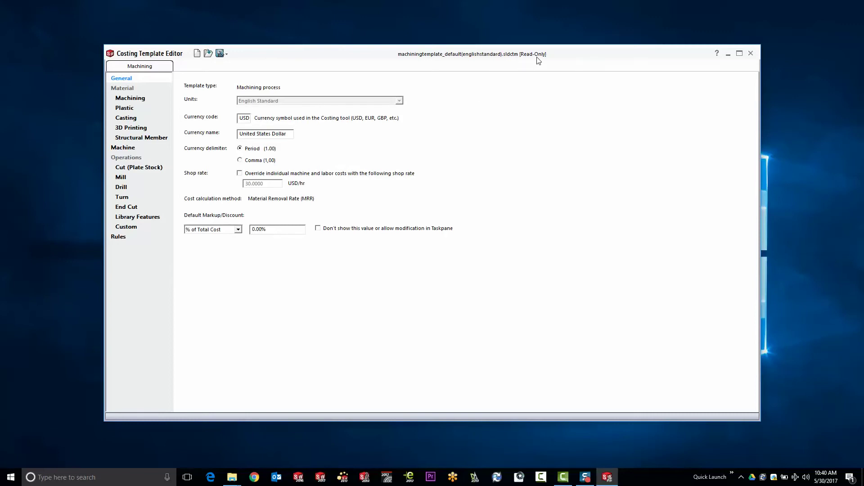
Step: Save the template as a Desktop copy named with the author's name plus 'Machining Template 2017'
left_click(226, 55)
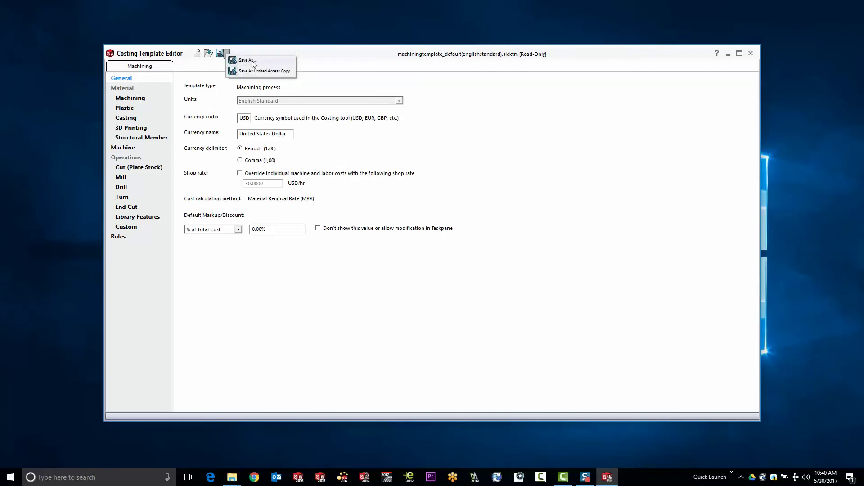
left_click(248, 60)
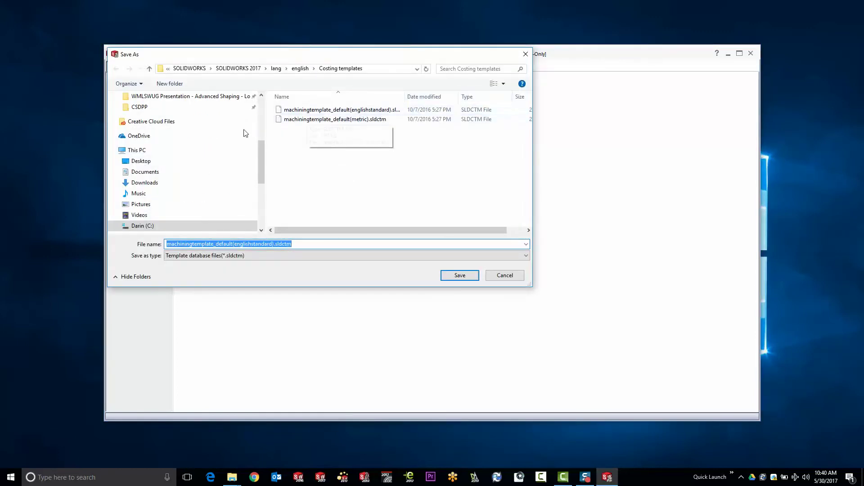
left_click(141, 161)
left_click(314, 247)
left_click(314, 245)
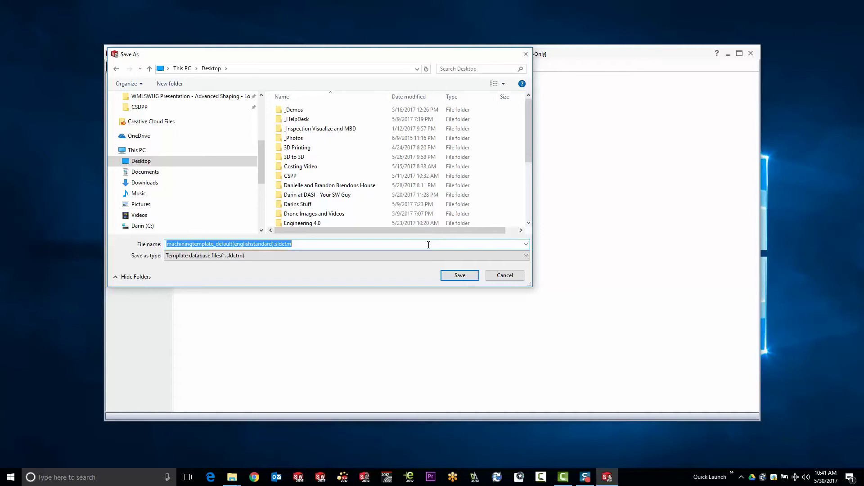
type("Darin Mac")
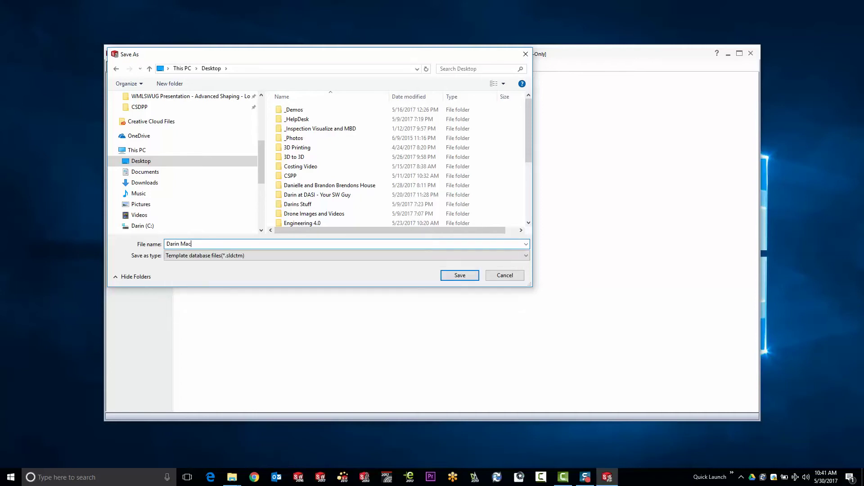
type("hining Template 2017")
left_click(459, 275)
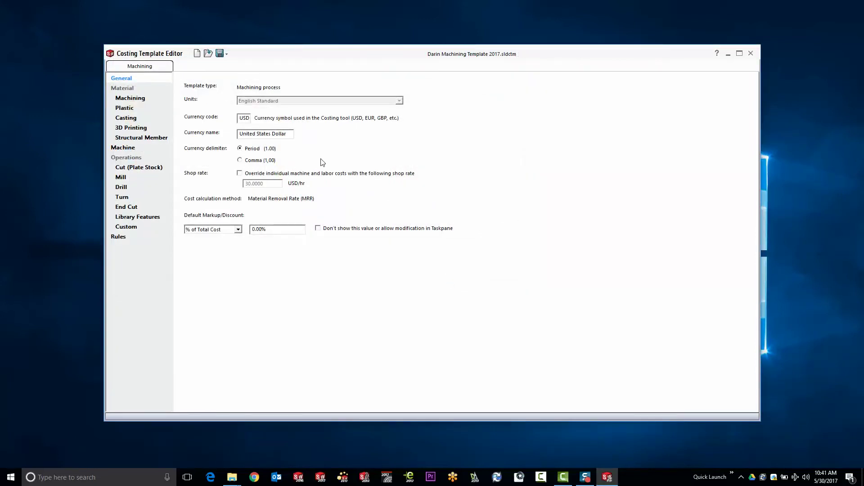
Step: Delete row 10, the 0.25 in copper plate, from the Machining materials table
left_click(130, 98)
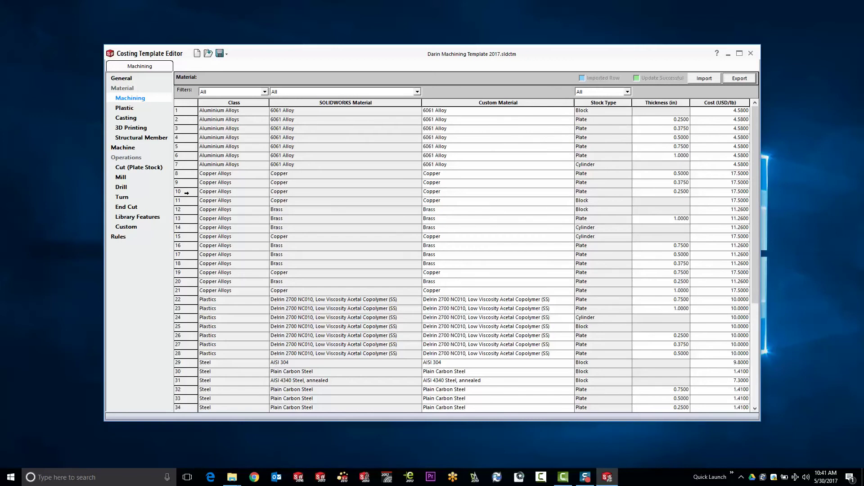
left_click(186, 193)
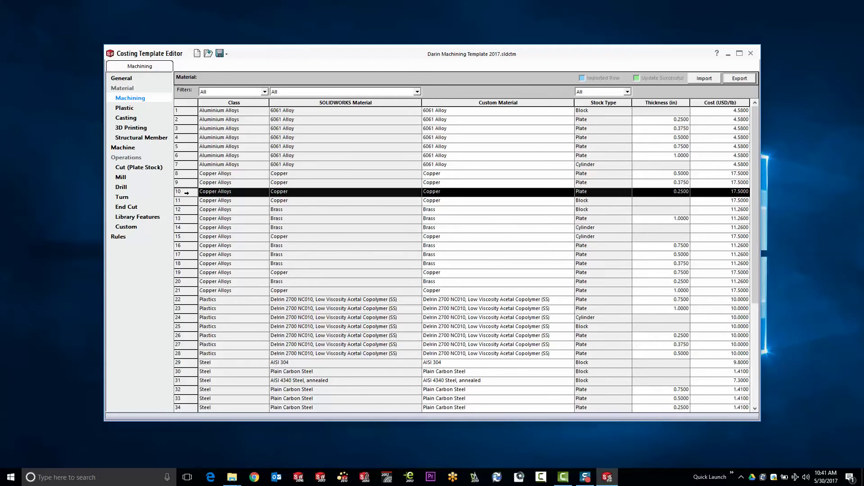
key("Delete")
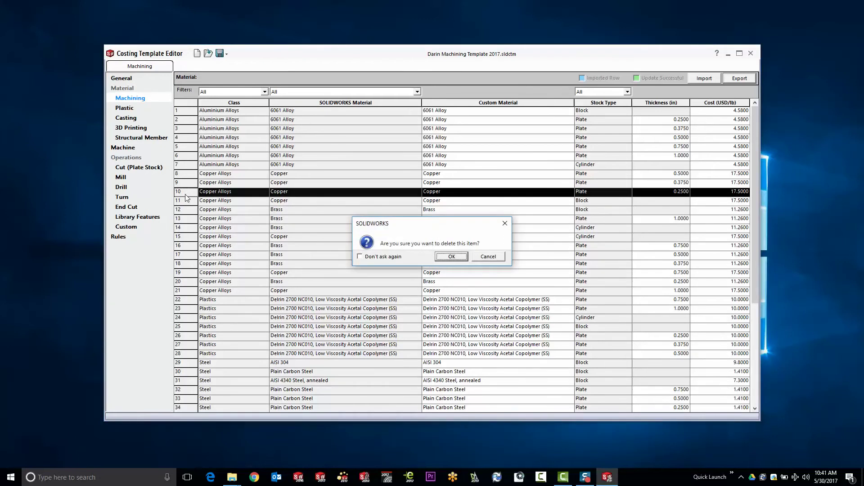
left_click(451, 257)
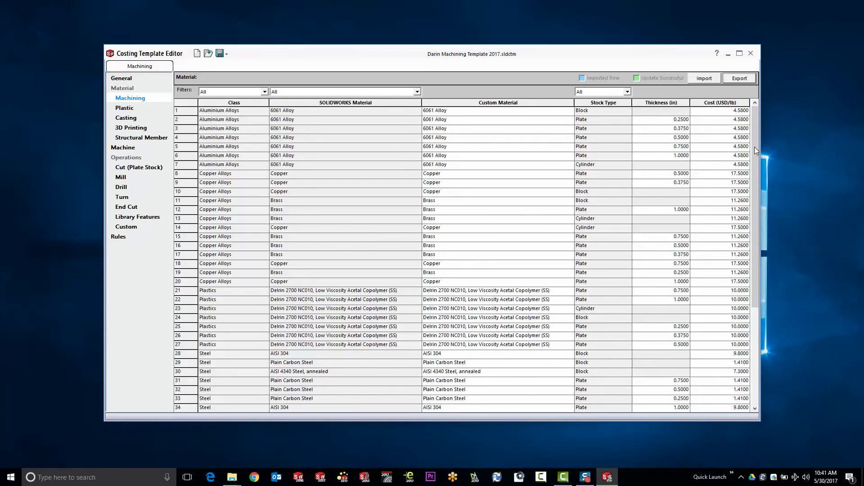
Step: Fill row 49 with Steel class, AISI 1020, Block stock type, and 10 USD/lb cost
scroll(755, 176, "down", 1)
left_click_drag(754, 172, 759, 254)
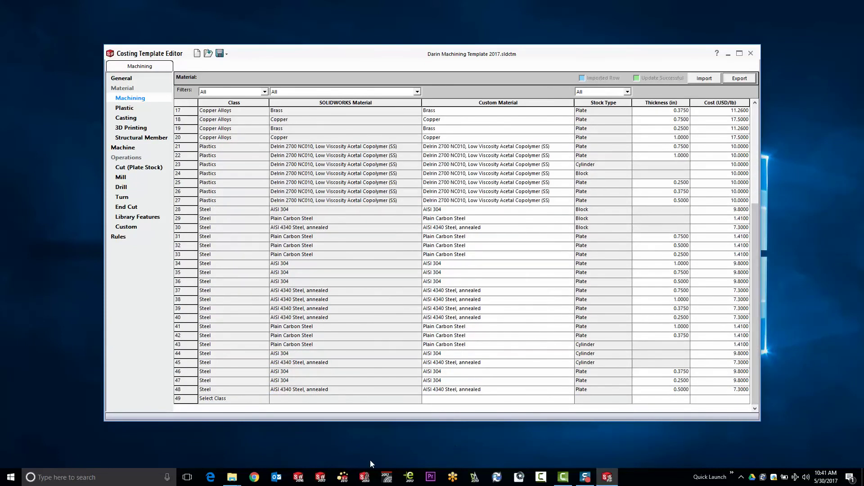
left_click(266, 402)
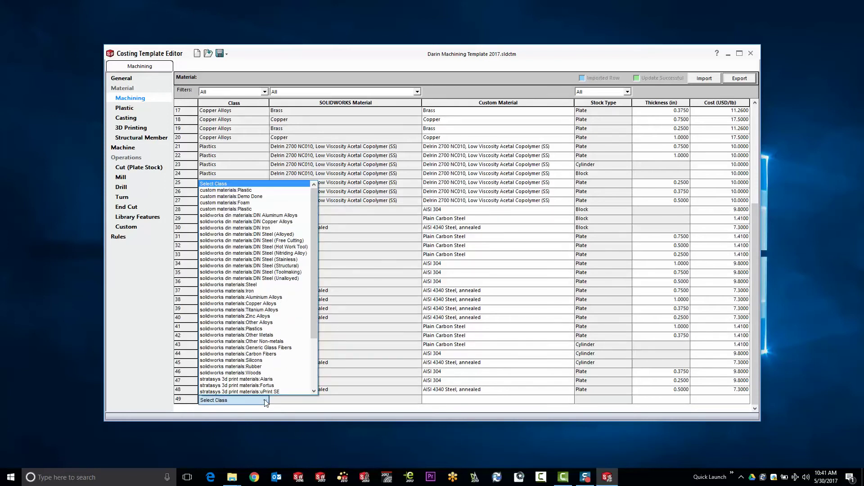
left_click(259, 286)
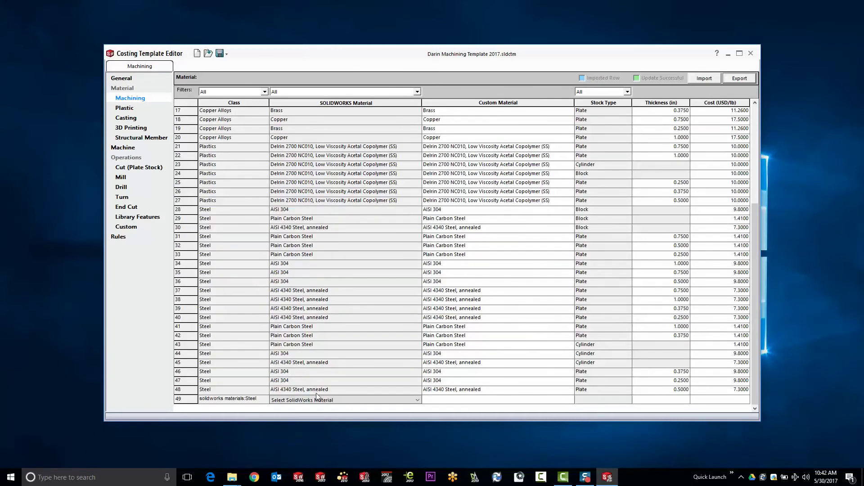
left_click(418, 401)
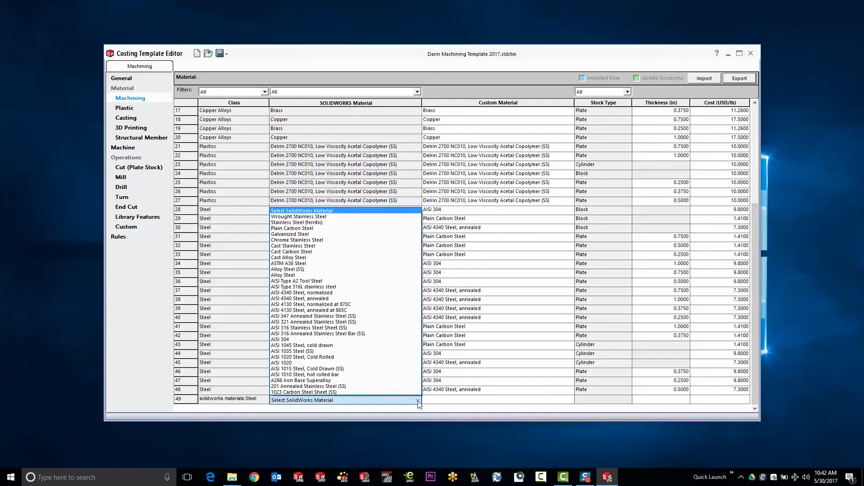
left_click(319, 362)
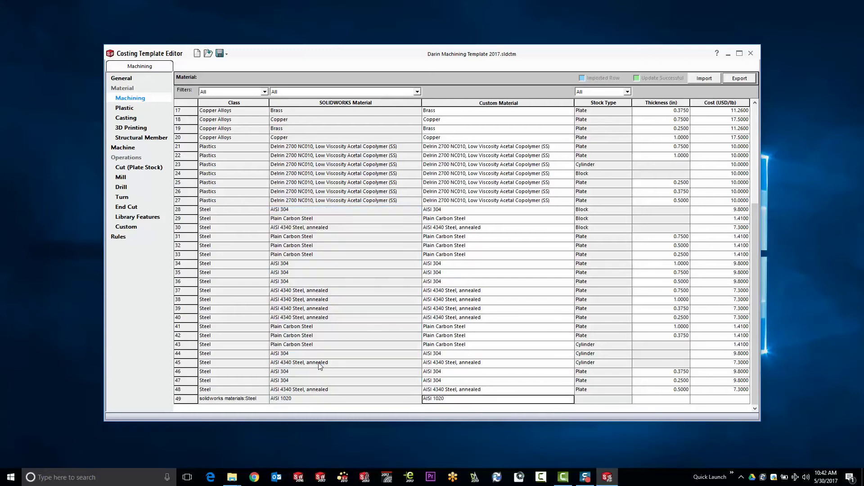
left_click(611, 401)
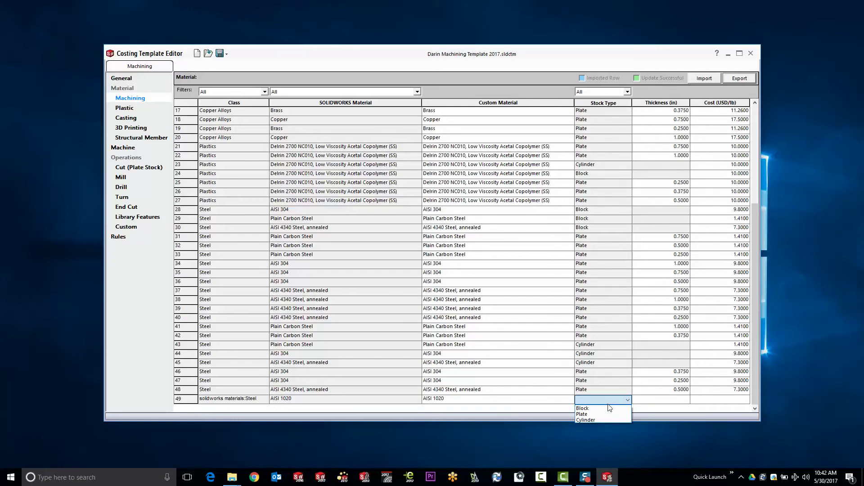
left_click(602, 406)
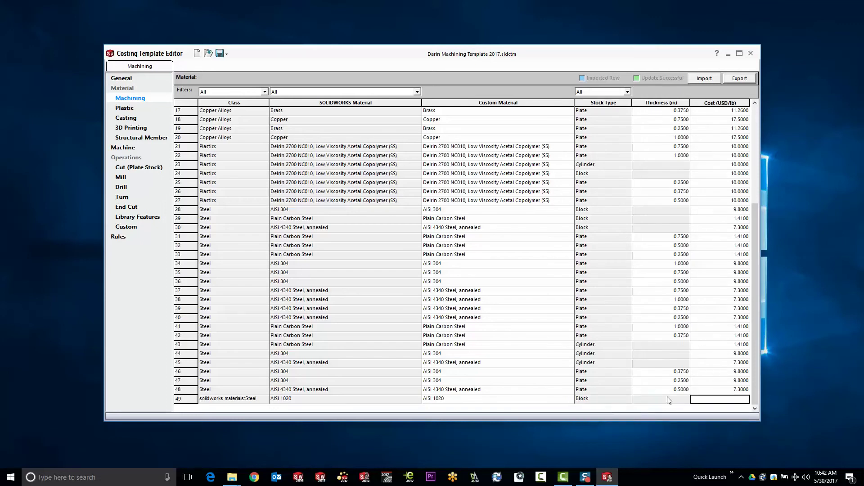
left_click(739, 401)
type("10.")
key("Return")
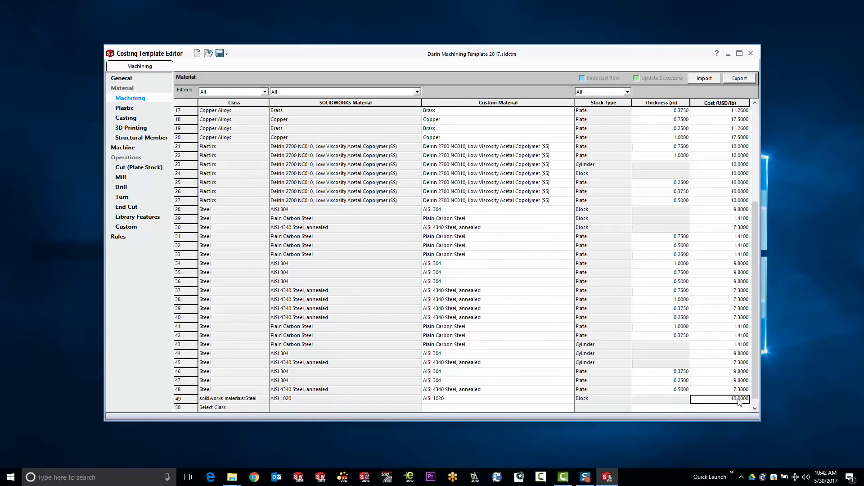
Step: Fill row 50 with Steel class, AISI 1020, Plate stock, 0.5 in thickness, 12 USD/lb
left_click(265, 407)
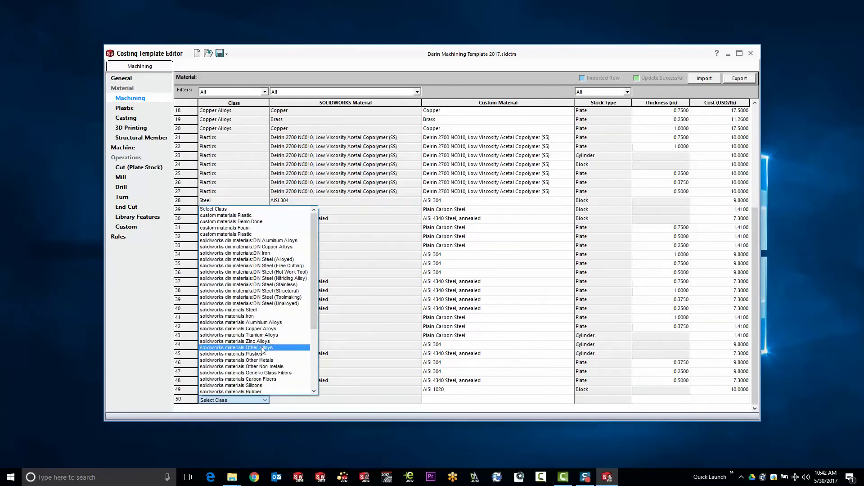
left_click(260, 310)
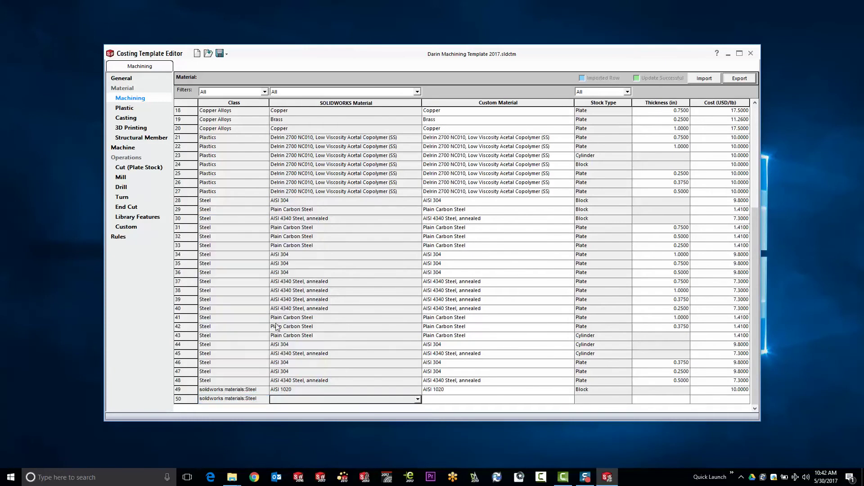
left_click(417, 400)
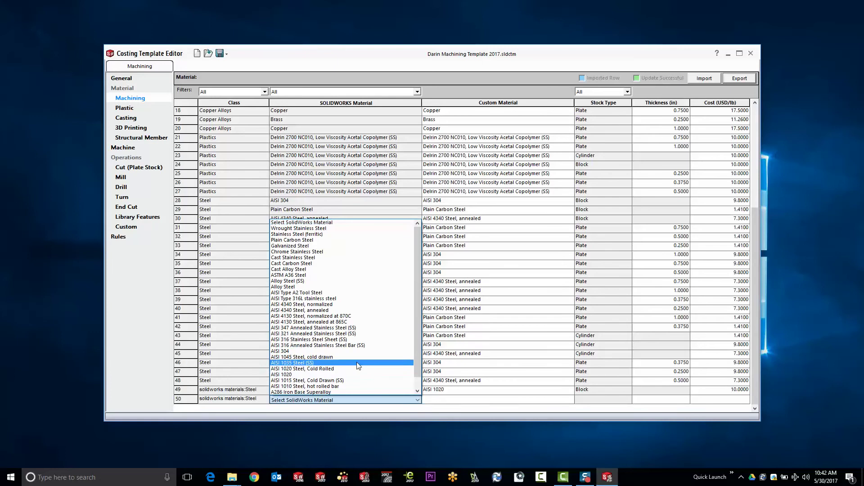
left_click(335, 374)
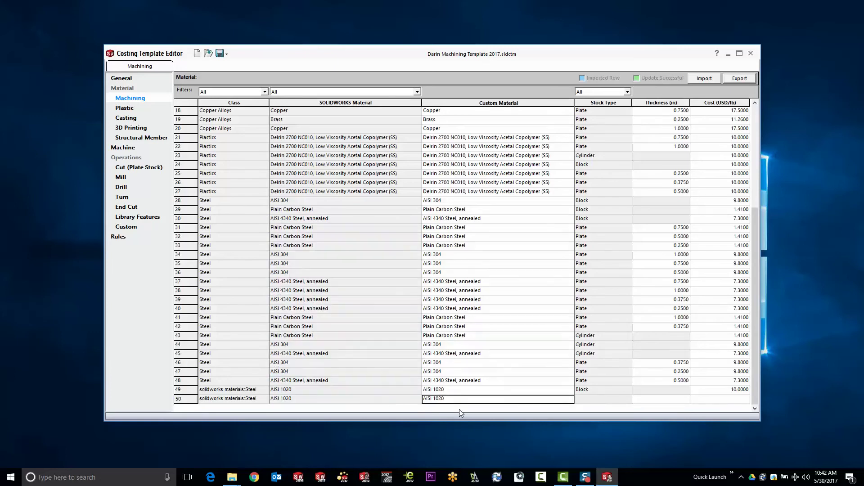
left_click(628, 399)
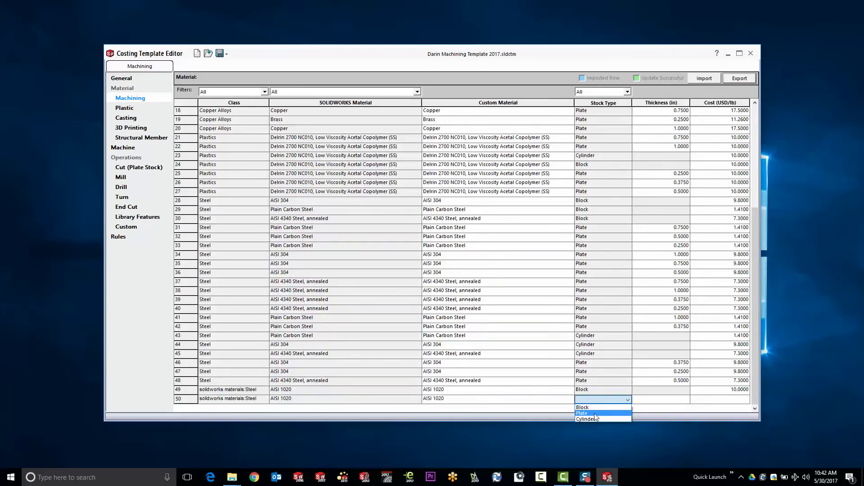
left_click(595, 413)
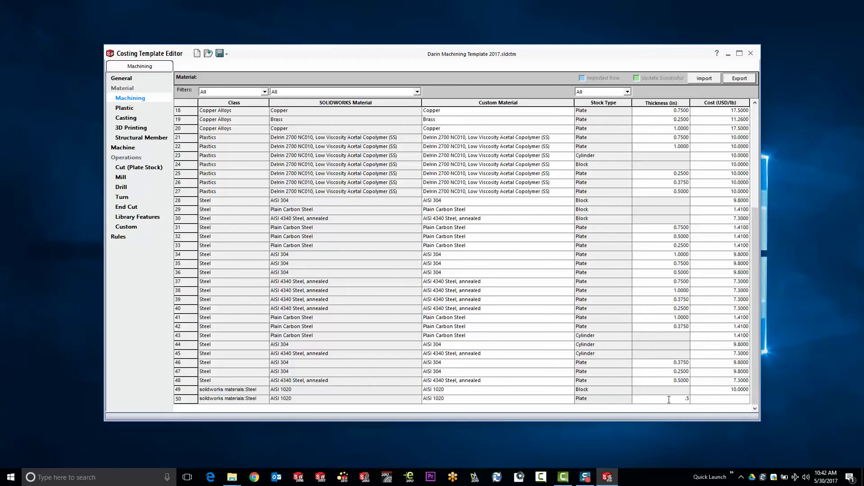
left_click(668, 399)
type(".5")
left_click(727, 400)
type("12")
key("Return")
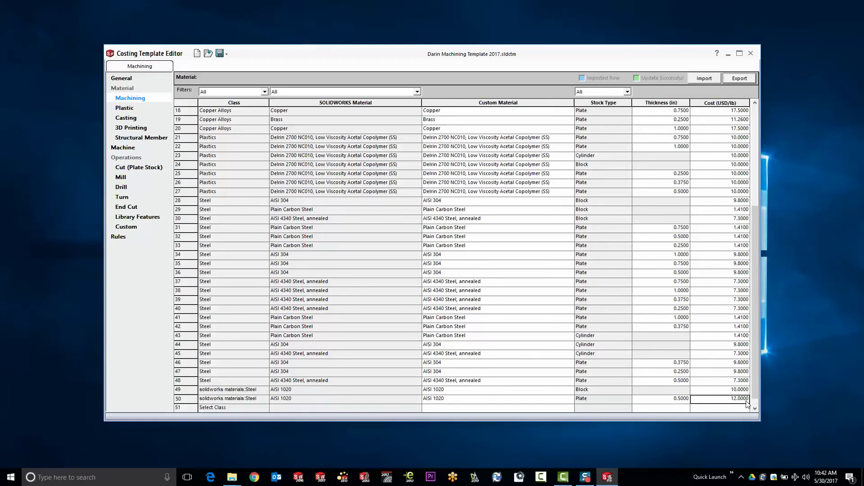
left_click(267, 407)
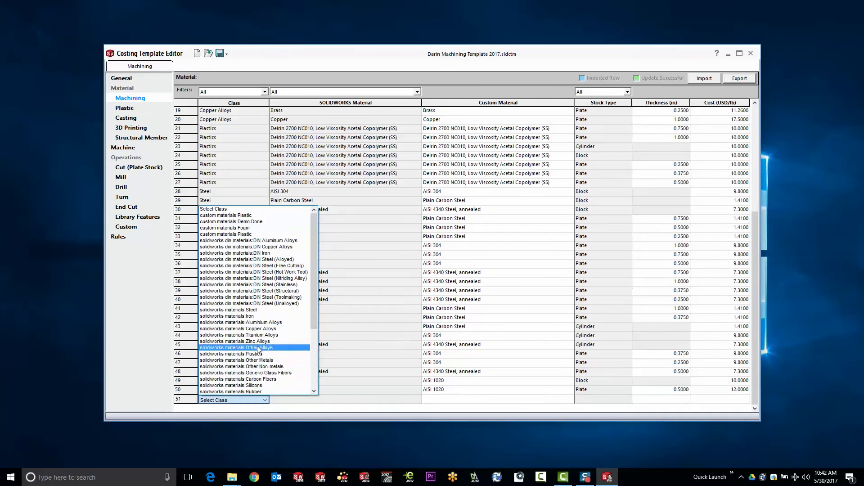
Step: Fill row 51 with AISI 1020 steel, Cylinder stock, 10 USD/lb, then export the materials table to .xlsx
left_click(264, 311)
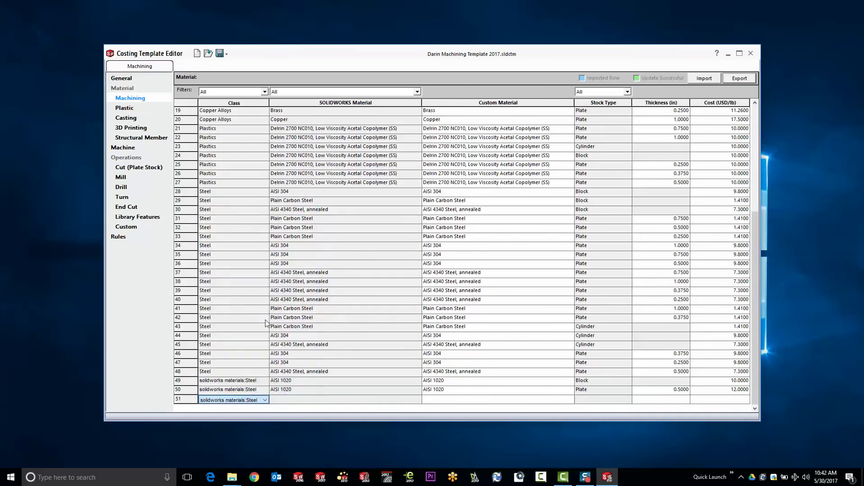
left_click(418, 400)
left_click(405, 389)
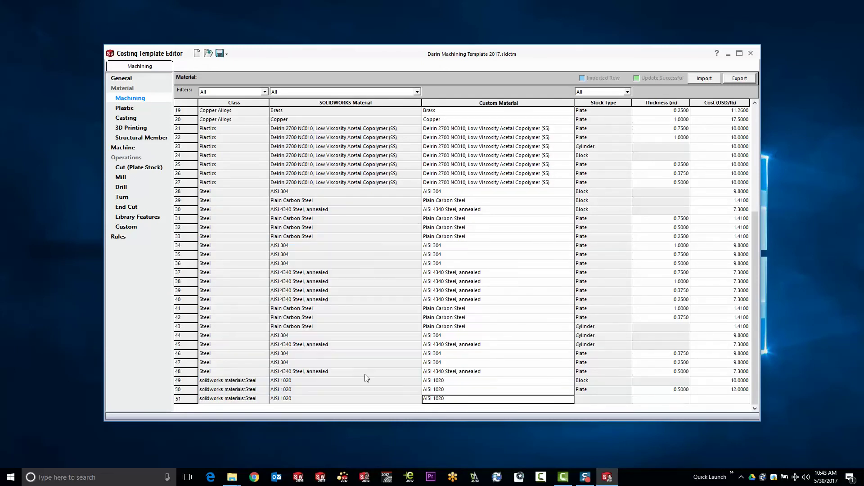
left_click(627, 400)
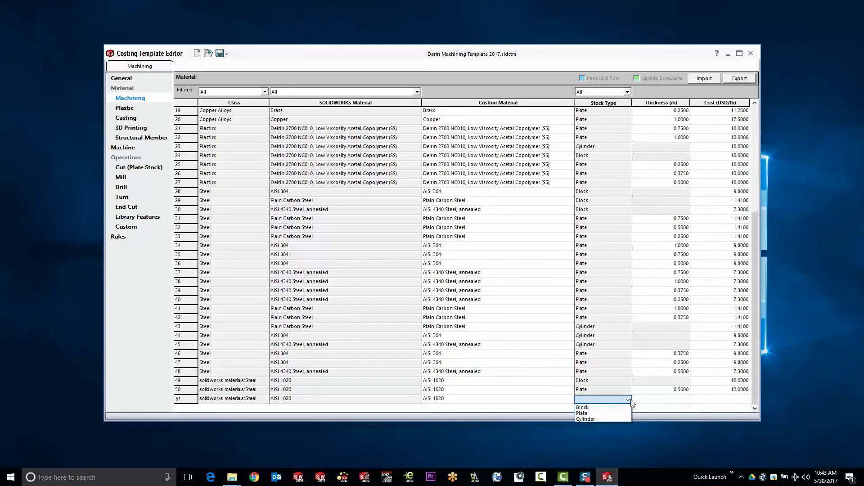
left_click(585, 418)
left_click(749, 399)
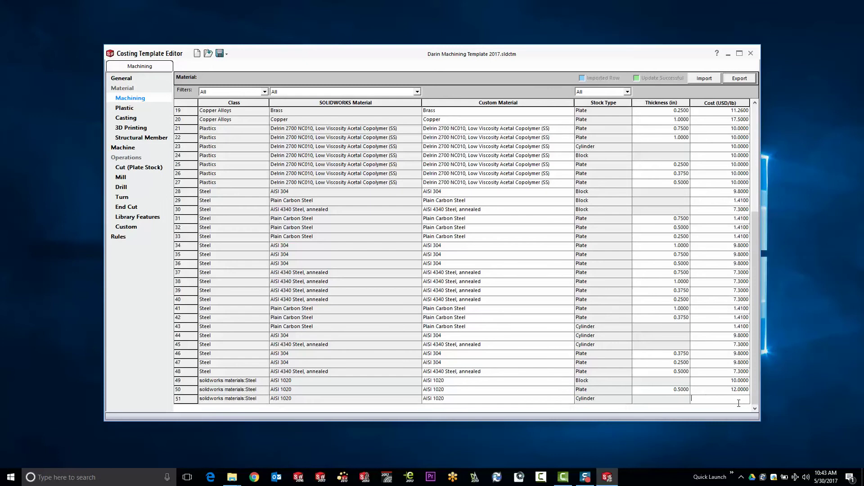
type("10..")
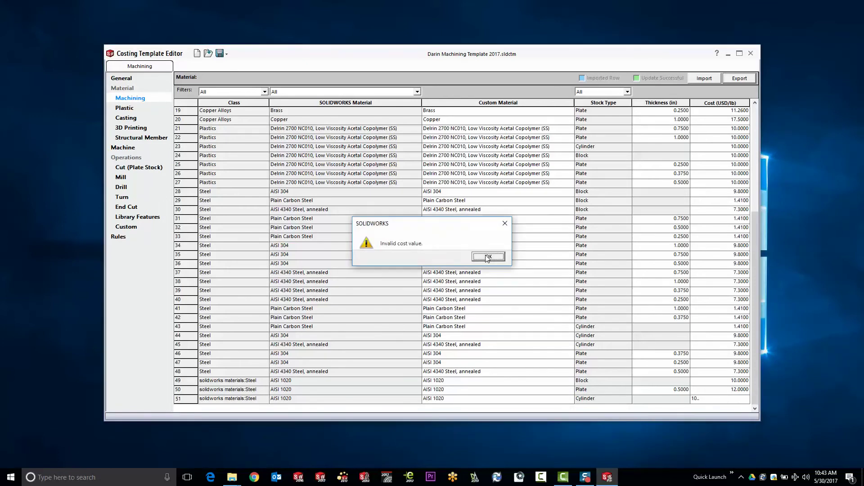
left_click(488, 256)
type("10.0")
key("Return")
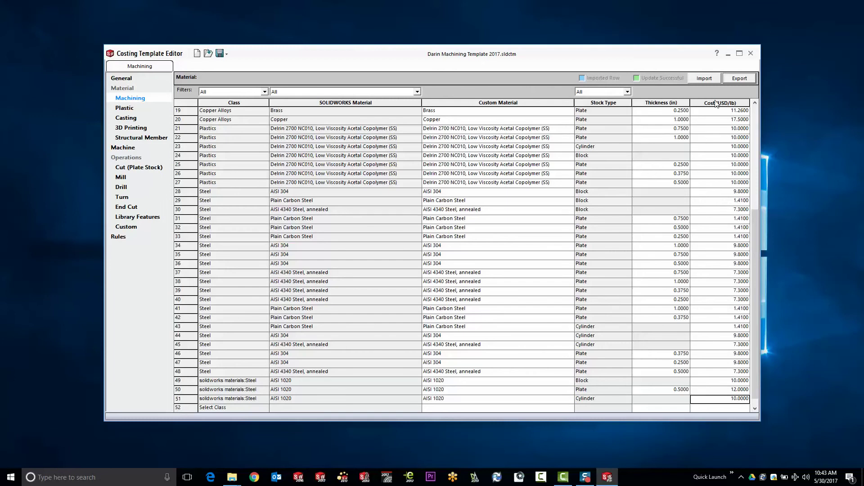
left_click(738, 80)
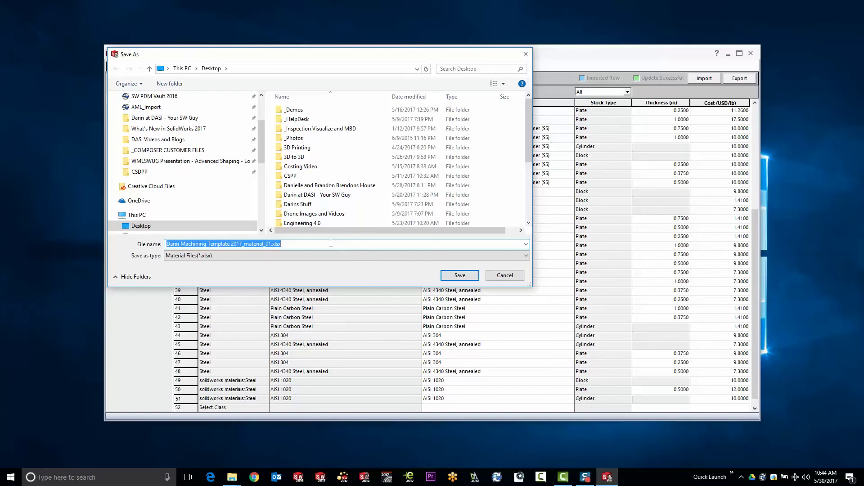
left_click(507, 277)
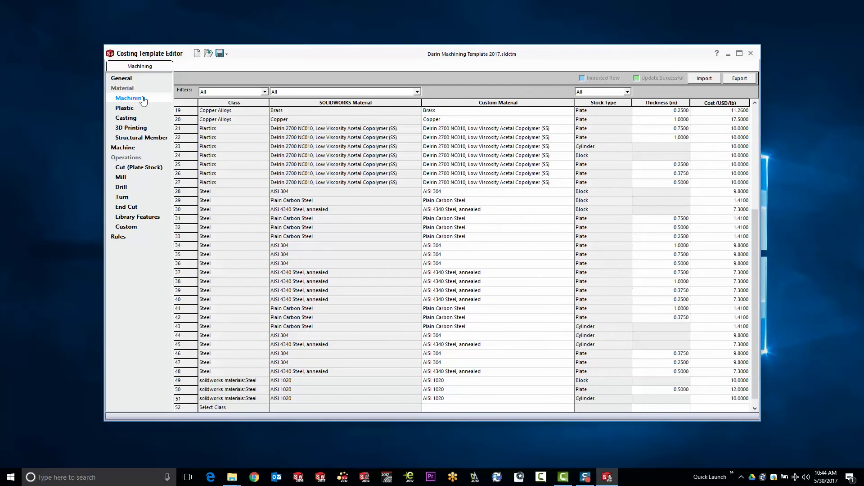
Step: Look over the Plastic and Casting material cost tables, then return to Machining materials
left_click(130, 111)
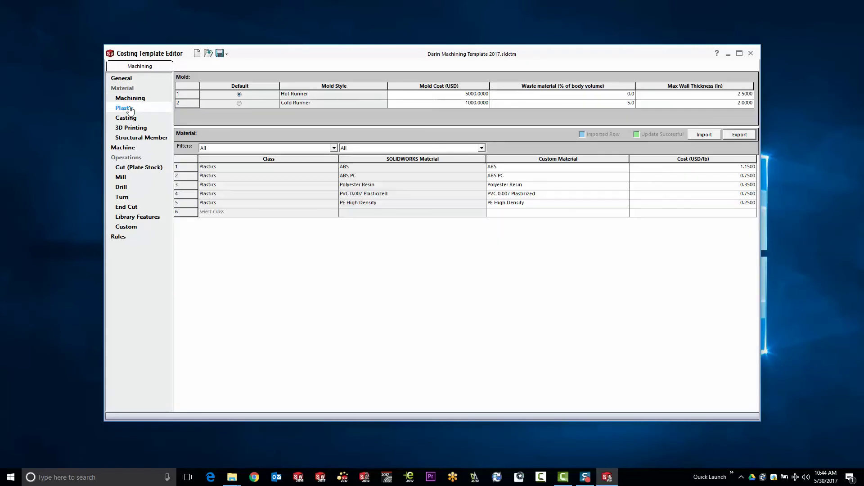
left_click(127, 121)
left_click(125, 110)
left_click(129, 99)
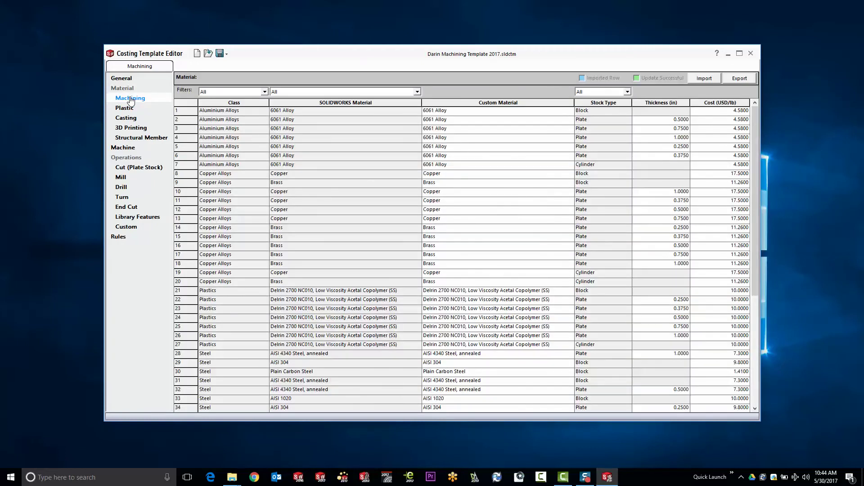
left_click(124, 149)
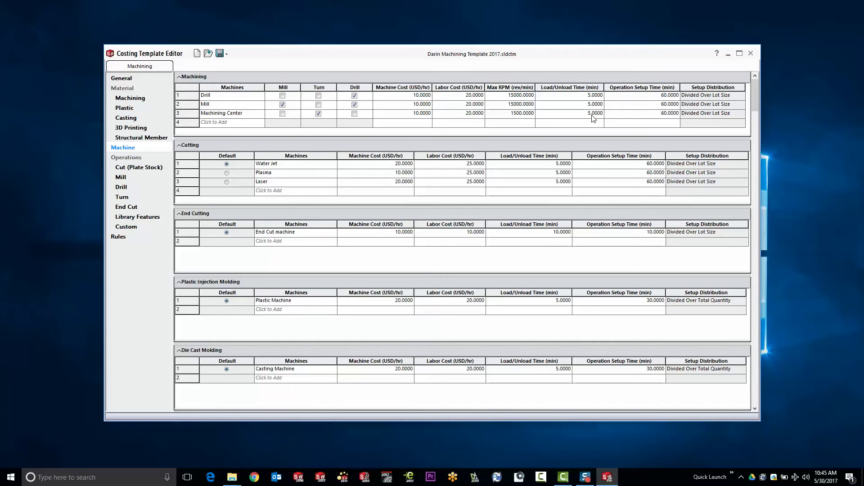
Step: Add a machine named Auto Mill with Mill and Drill capabilities checked
left_click(248, 124)
type("Auto Mill")
left_click(283, 123)
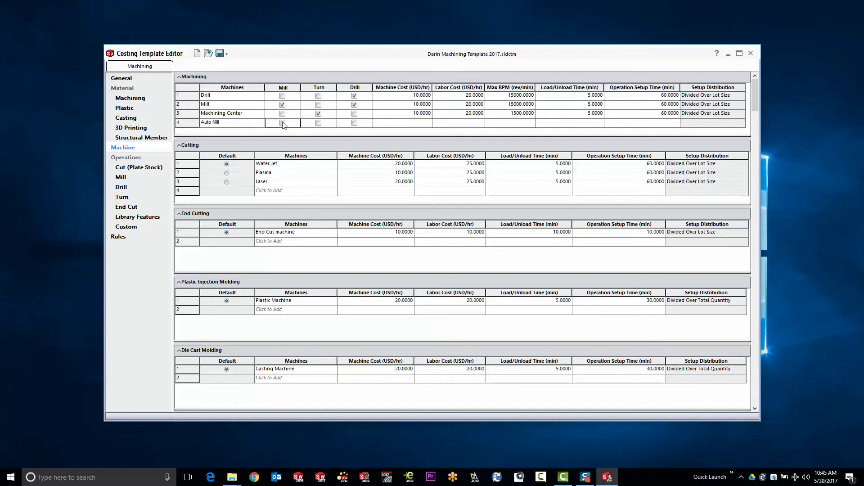
left_click(283, 122)
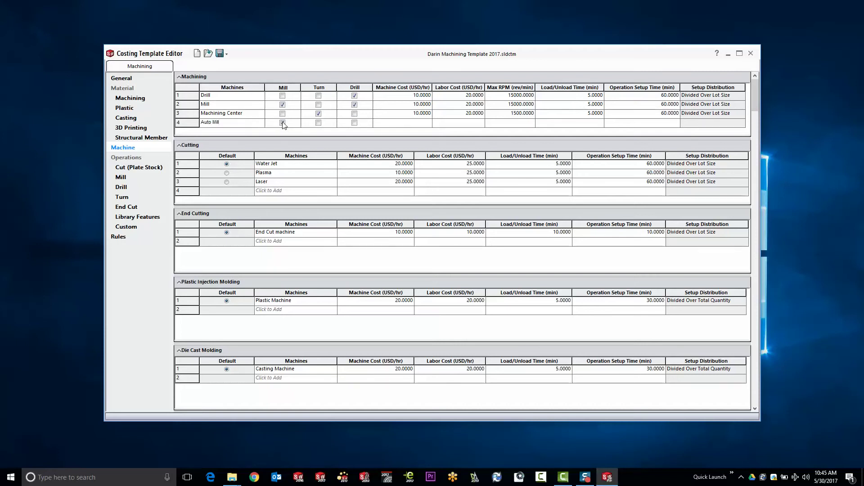
left_click(355, 123)
Step: Give Auto Mill 5 USD/hr, 0 labor, 15000 rpm, 1 min load, 5 min setup, applied once per part
left_click(420, 126)
type("5.0")
key("Tab")
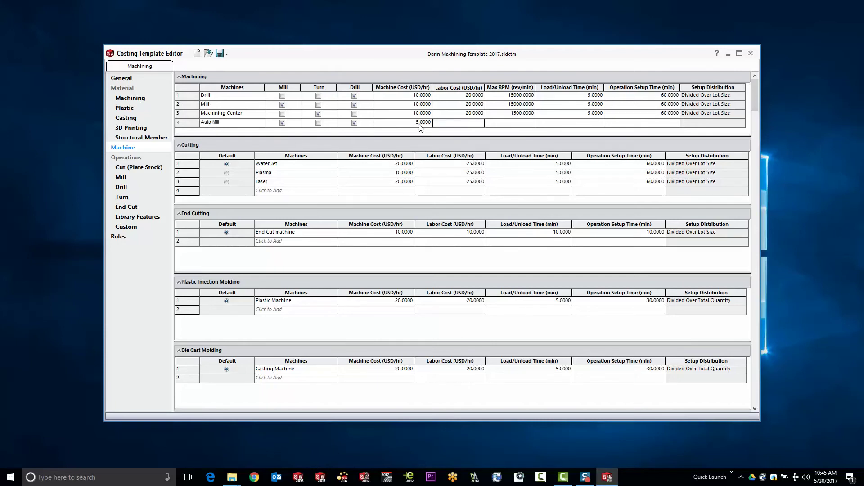
type("0")
key("Tab")
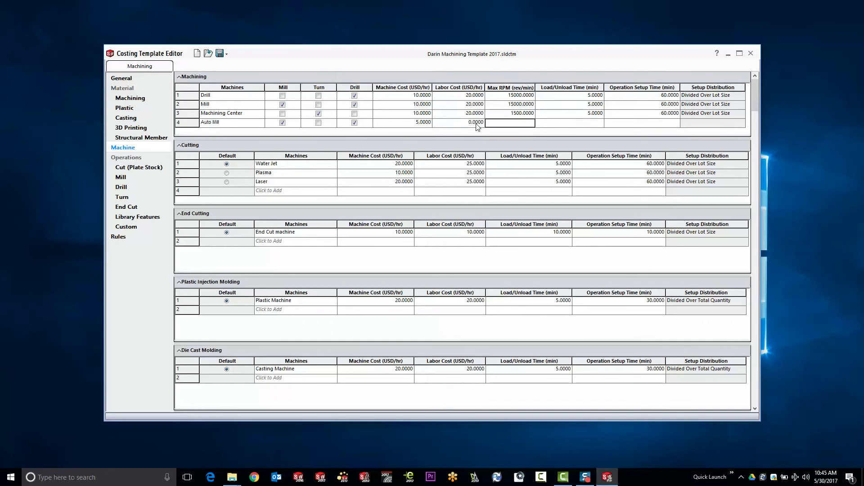
type("15000")
key("Tab")
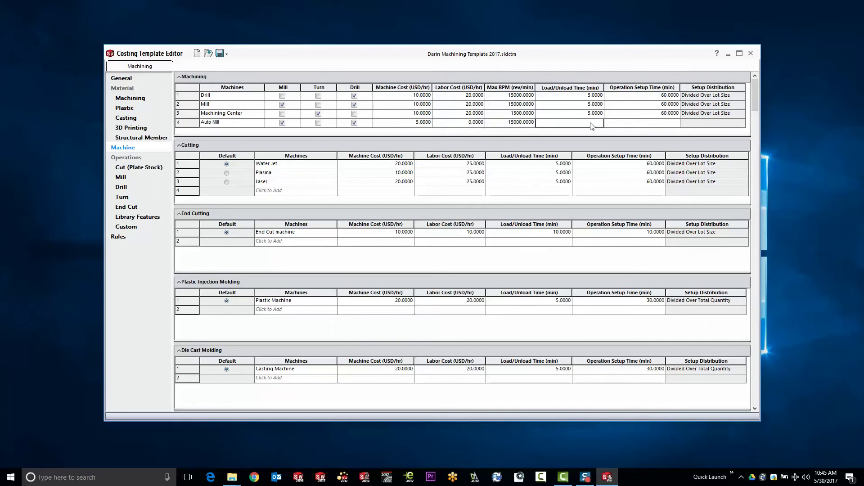
type("1")
key("Tab")
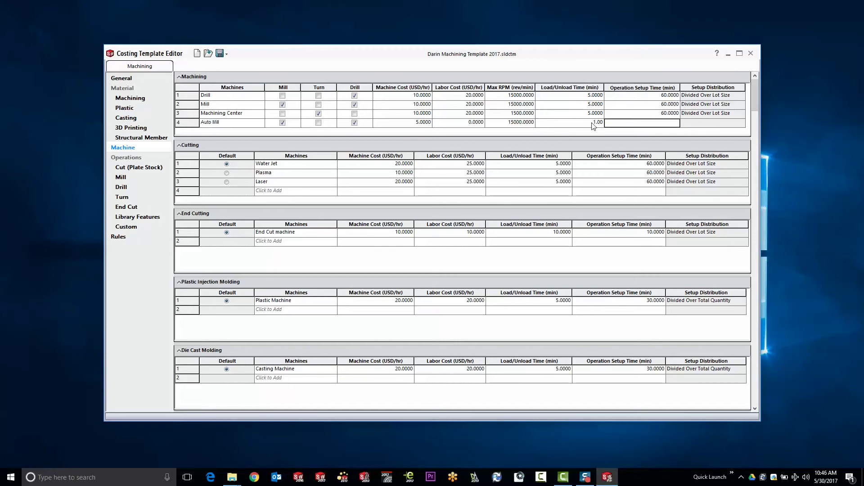
type("5")
key("Tab")
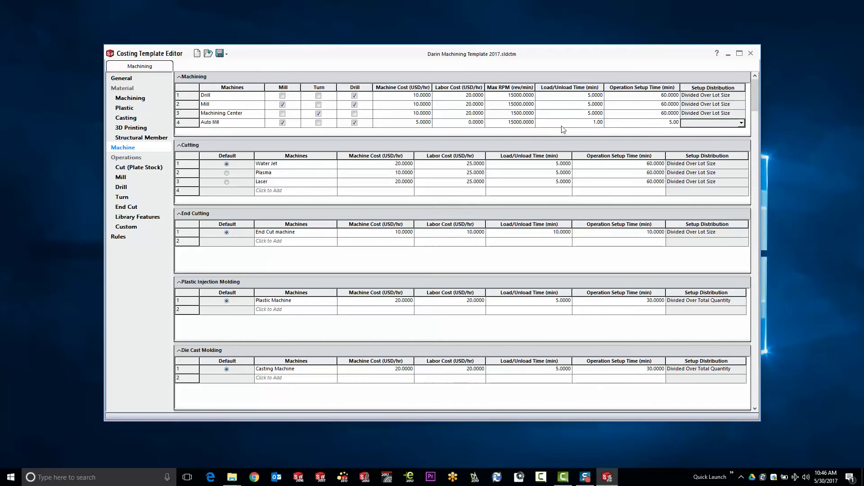
left_click(740, 124)
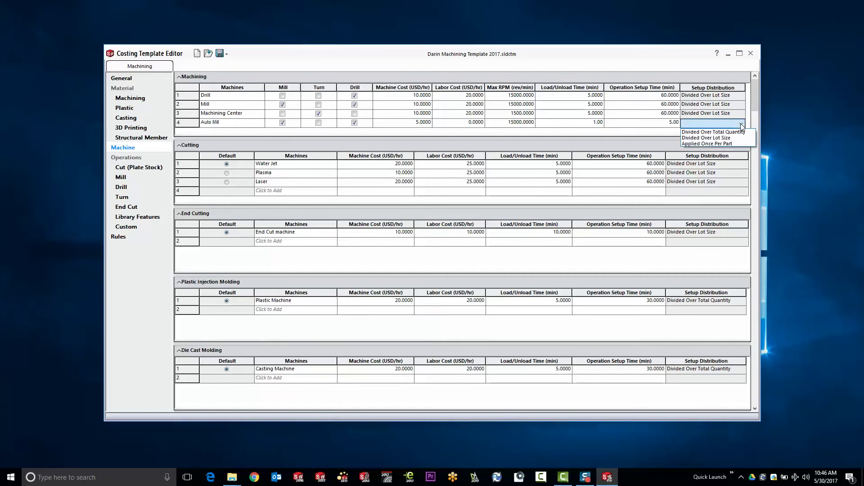
left_click(707, 144)
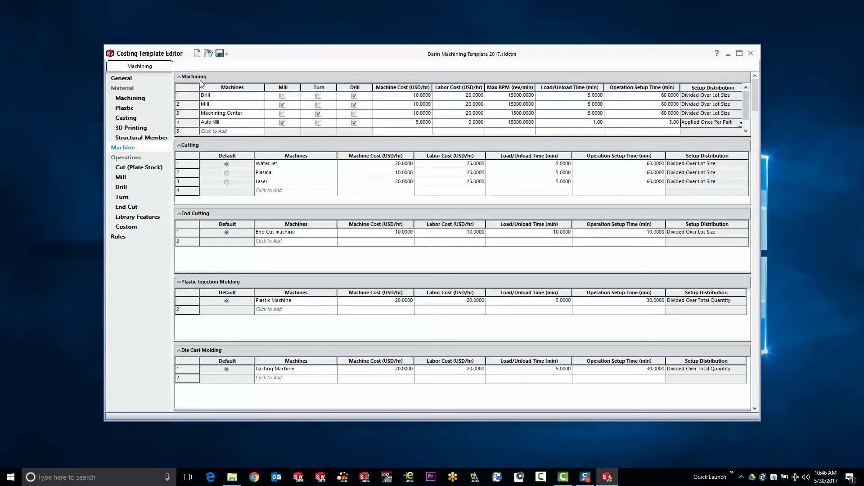
Step: Show the Cut (Plate Stock) operation table under Operations
left_click(125, 169)
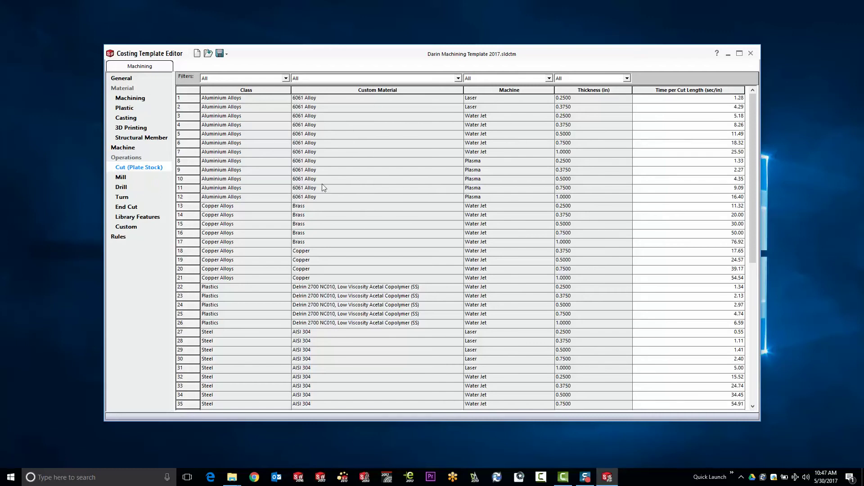
scroll(469, 178, "down", 9)
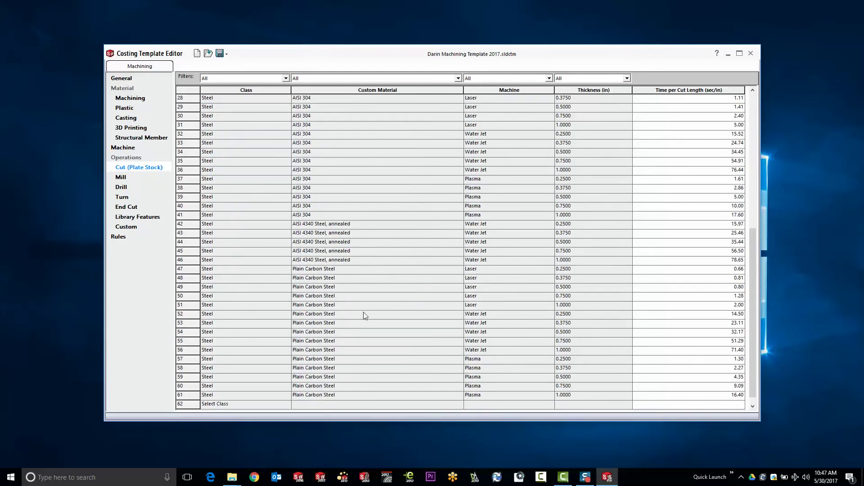
left_click(287, 406)
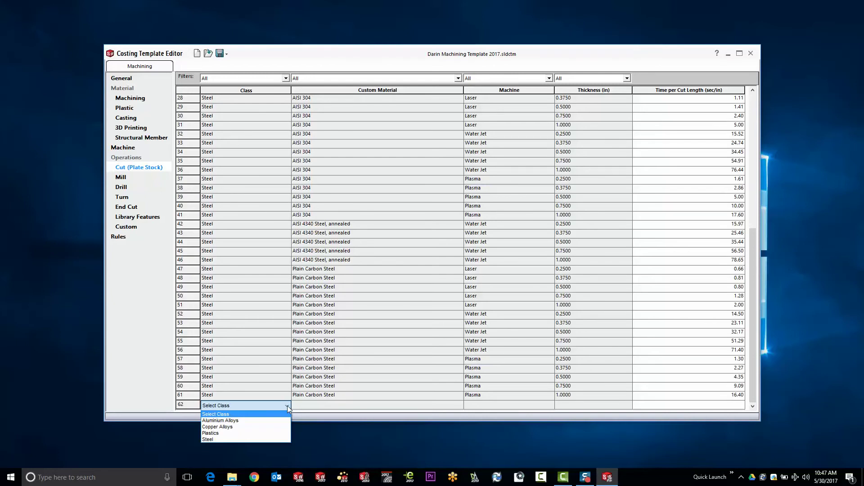
left_click(258, 420)
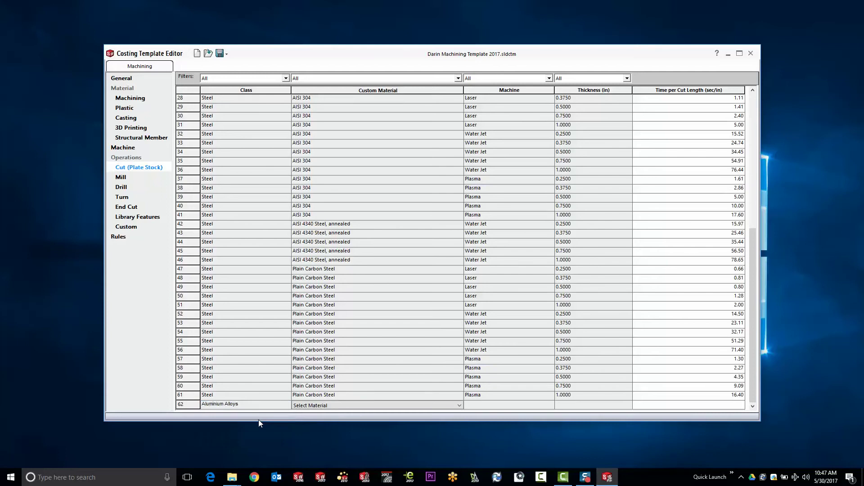
left_click(459, 405)
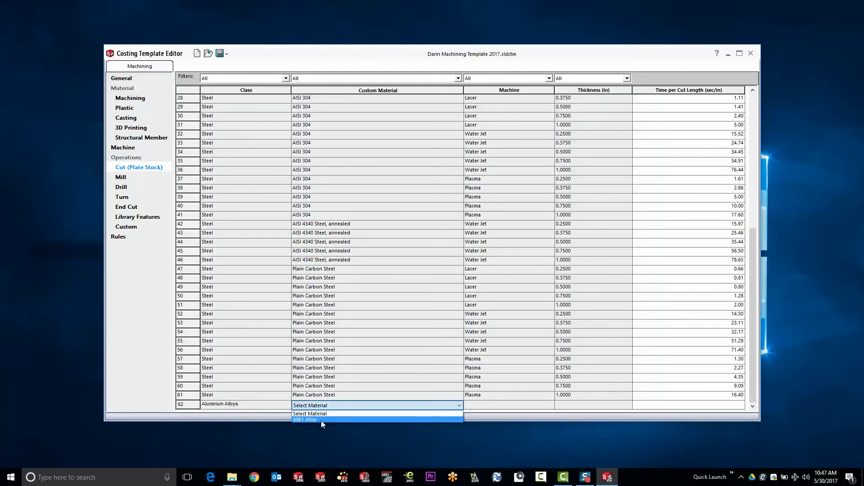
left_click(322, 420)
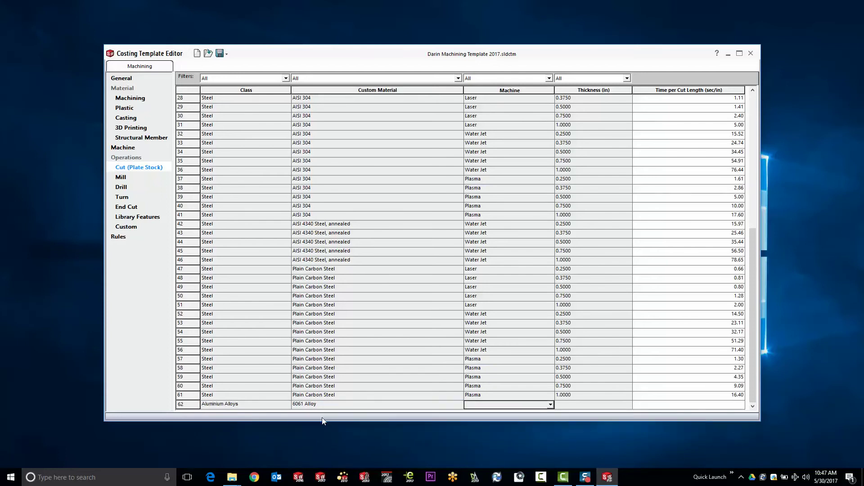
left_click(550, 406)
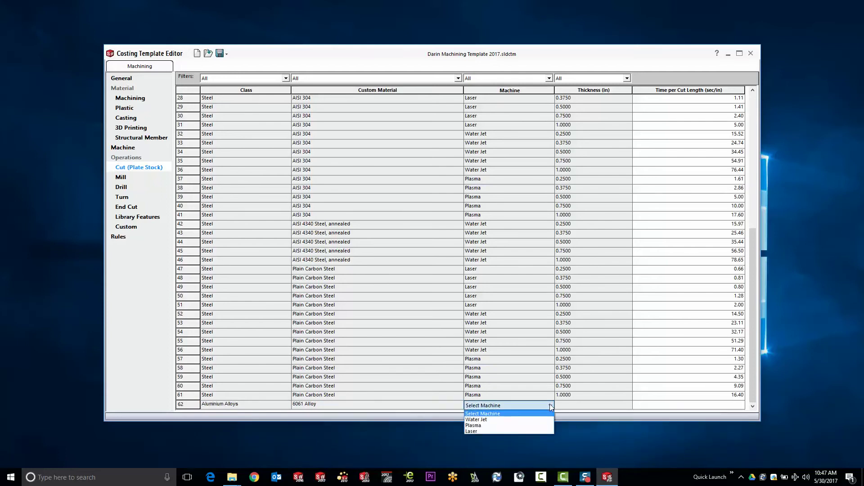
left_click(509, 422)
left_click(628, 406)
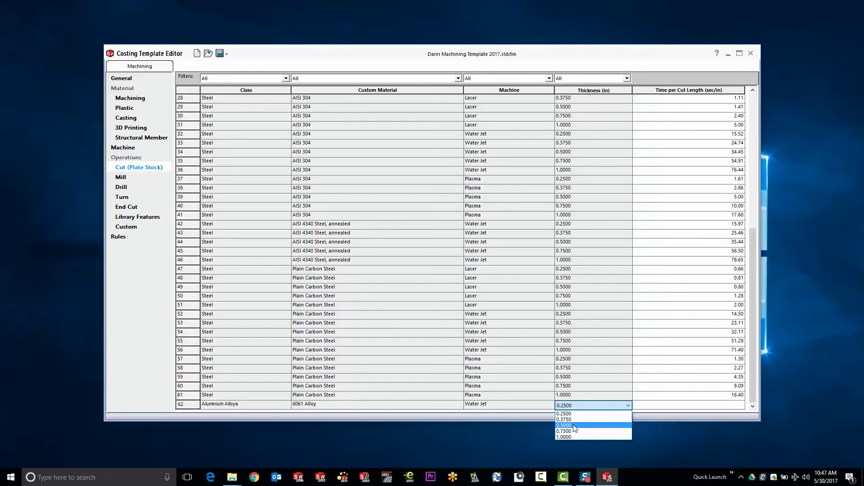
left_click(575, 425)
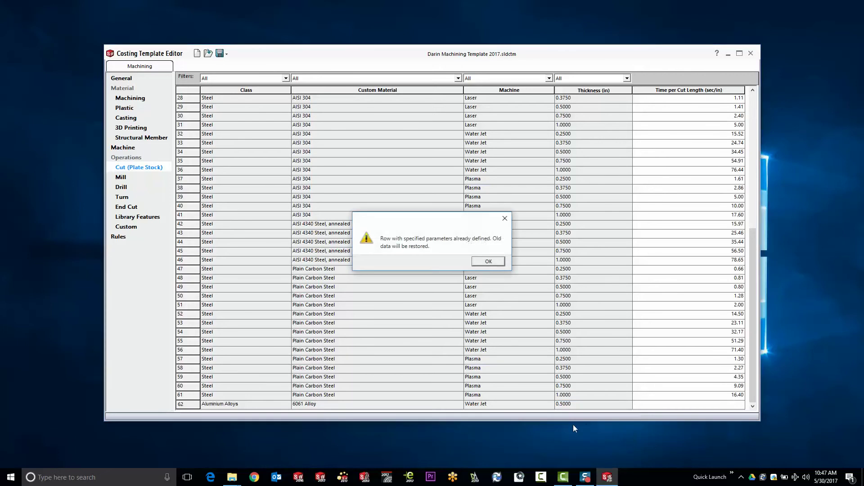
left_click(489, 261)
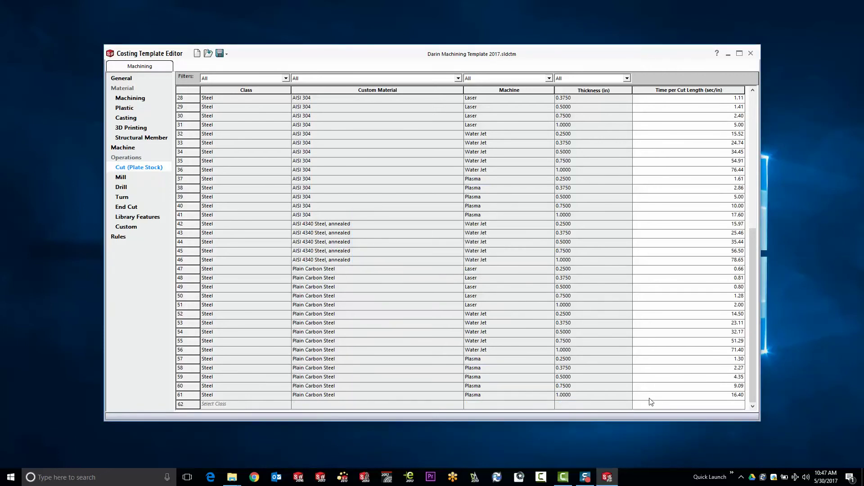
left_click(743, 405)
left_click_drag(752, 280, 759, 112)
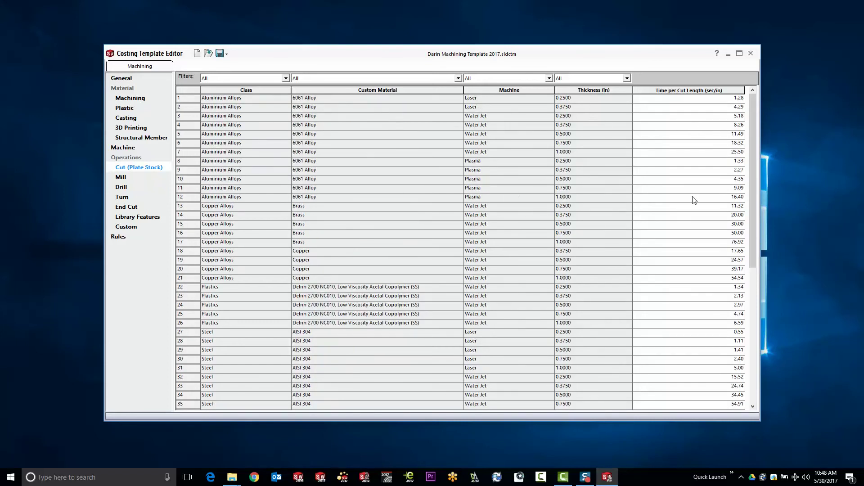
left_click_drag(750, 157, 761, 102)
Step: Show the Mill operation rates and scroll to the table's end at empty row 239
left_click(121, 178)
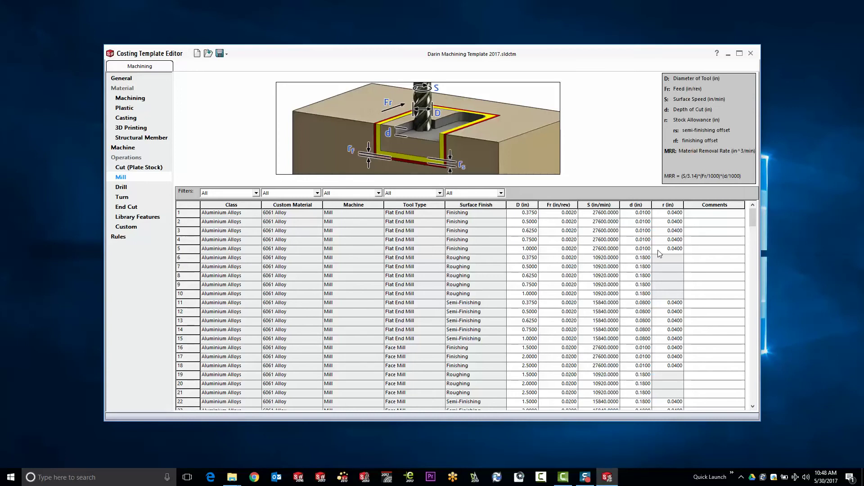
left_click_drag(752, 217, 741, 399)
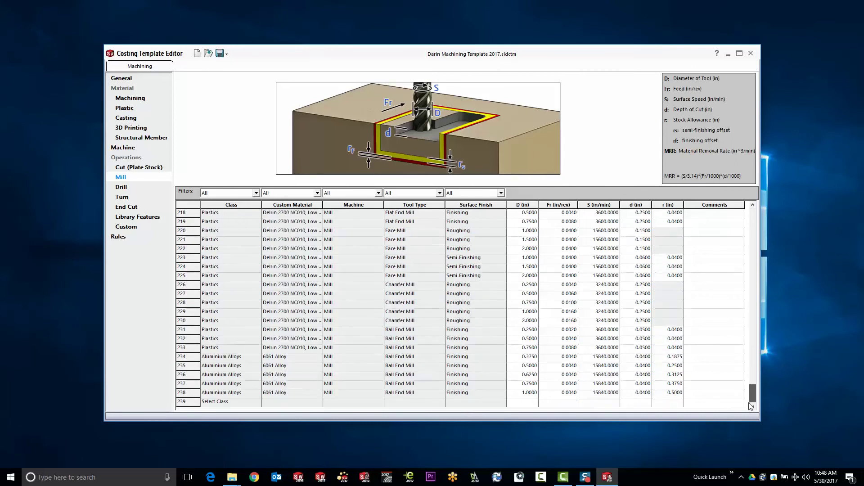
Step: Set row 239's class to Copper Alloys and material to Copper, replacing an initial Aluminium Alloys/6061 pick
left_click(259, 403)
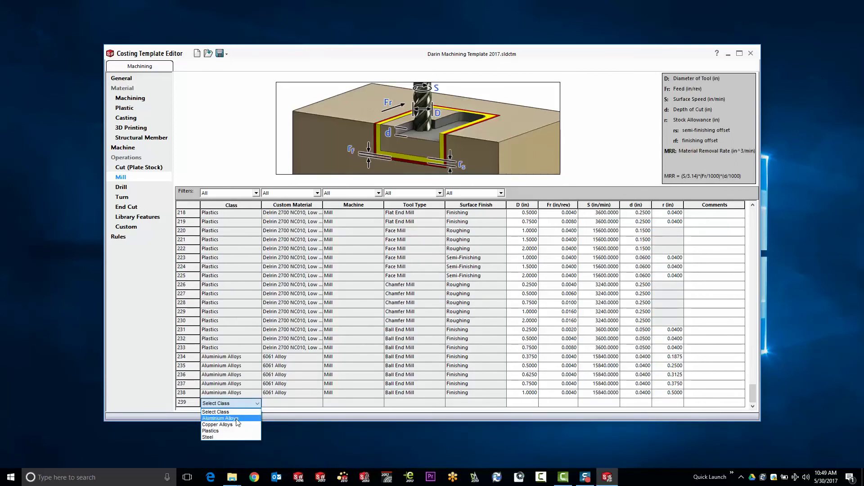
left_click(237, 419)
left_click(319, 405)
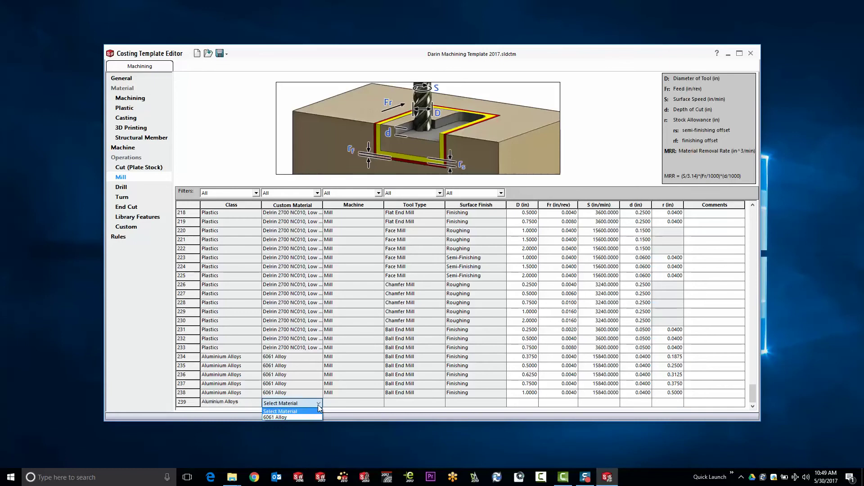
left_click(287, 417)
left_click(250, 402)
left_click(257, 403)
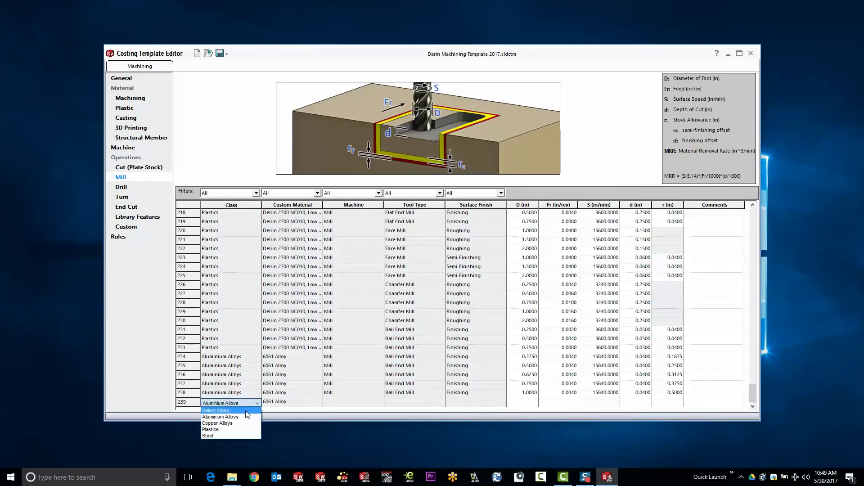
left_click(235, 423)
left_click(317, 403)
left_click(319, 404)
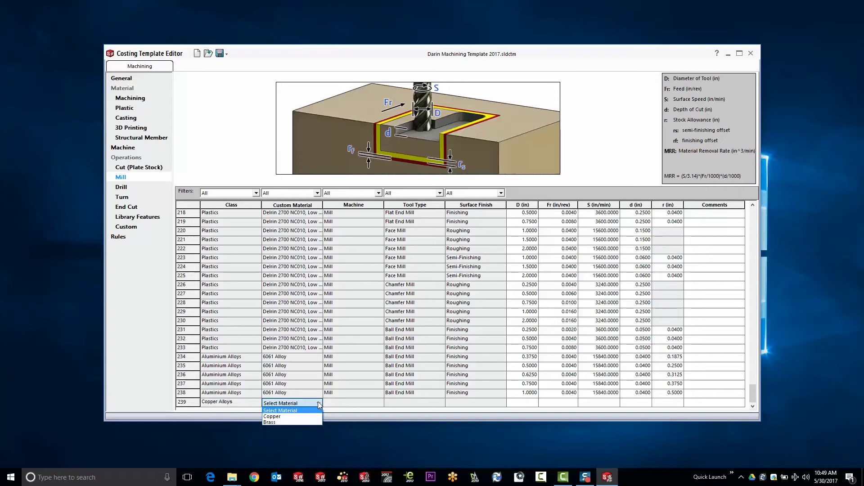
left_click(300, 420)
Step: Set row 239's machine to Mill, tool type Ball End Mill, and surface finish Roughing
left_click(378, 403)
left_click(379, 403)
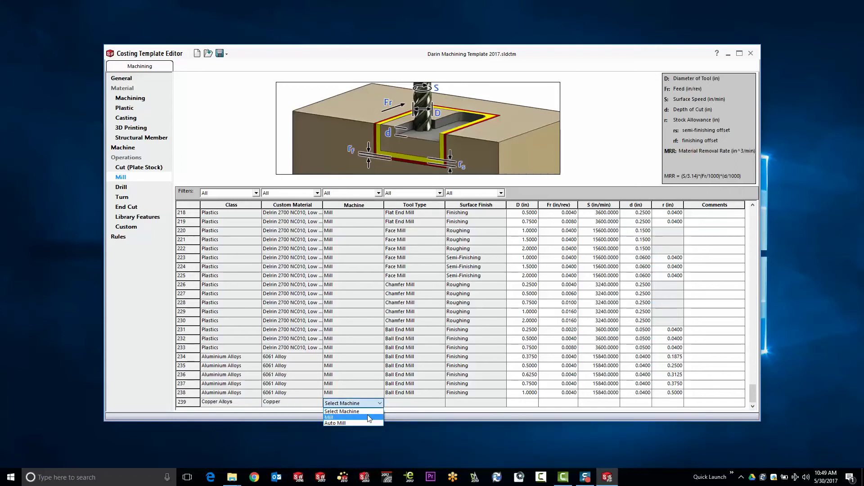
left_click(368, 417)
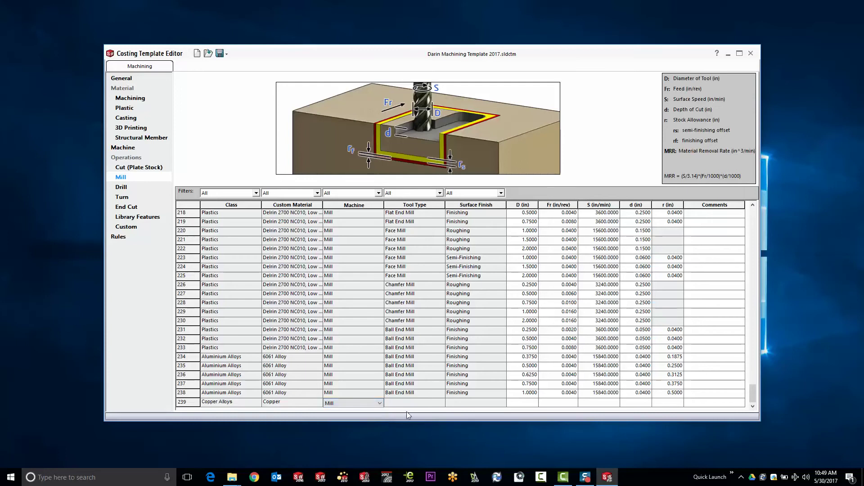
left_click(441, 401)
left_click(441, 402)
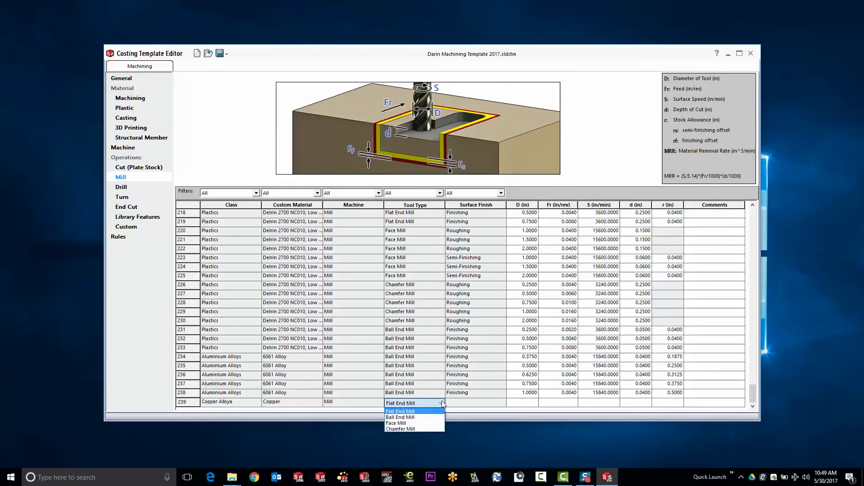
left_click(419, 416)
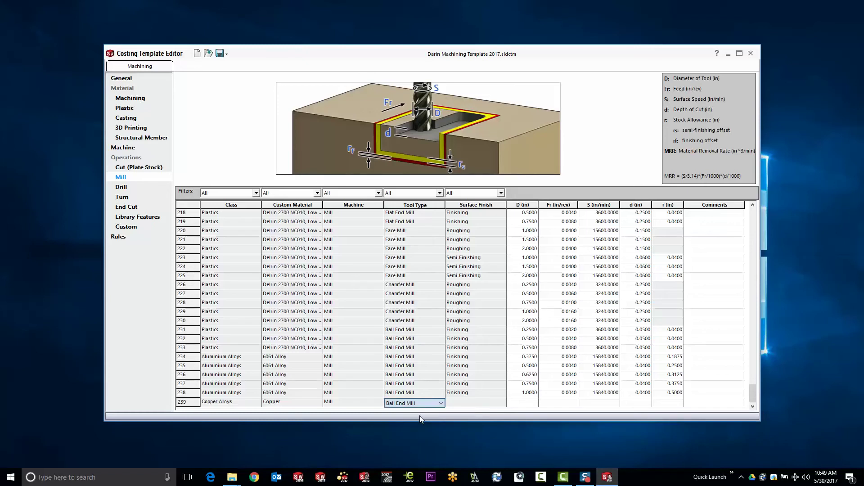
left_click(503, 402)
left_click(503, 402)
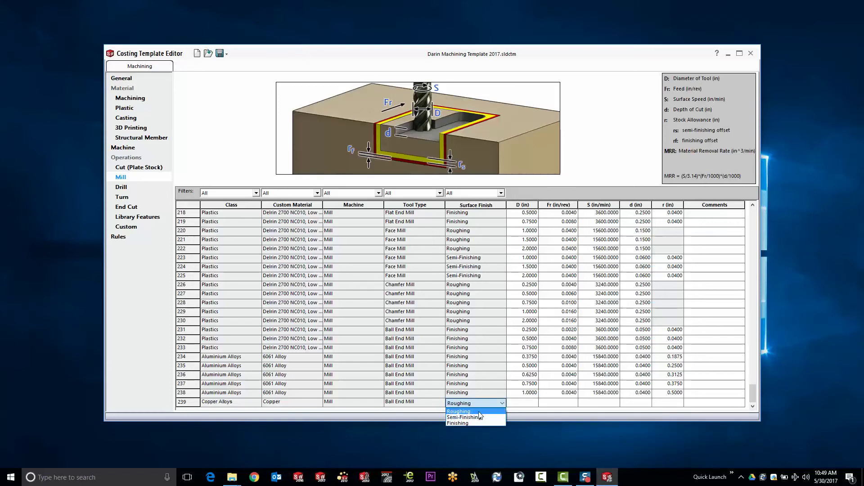
left_click(479, 411)
left_click(577, 407)
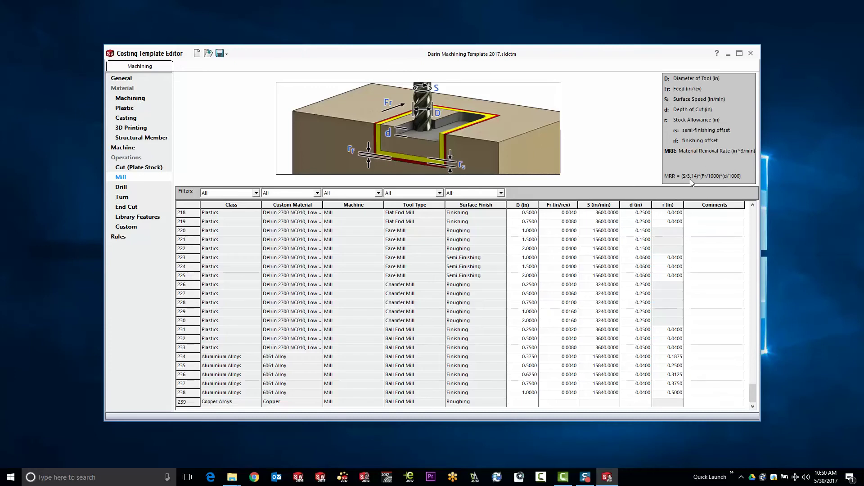
Step: View the Drill and Turn rates, ending on the End Cut feet-per-minute table
left_click(121, 187)
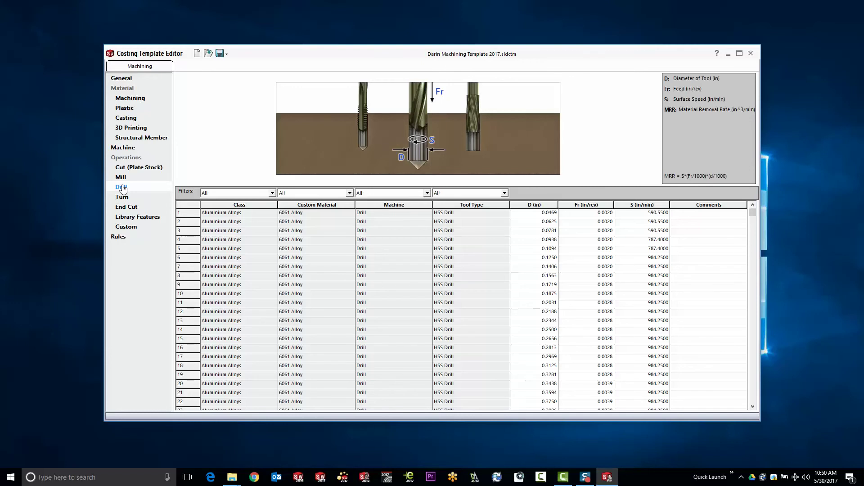
left_click(125, 199)
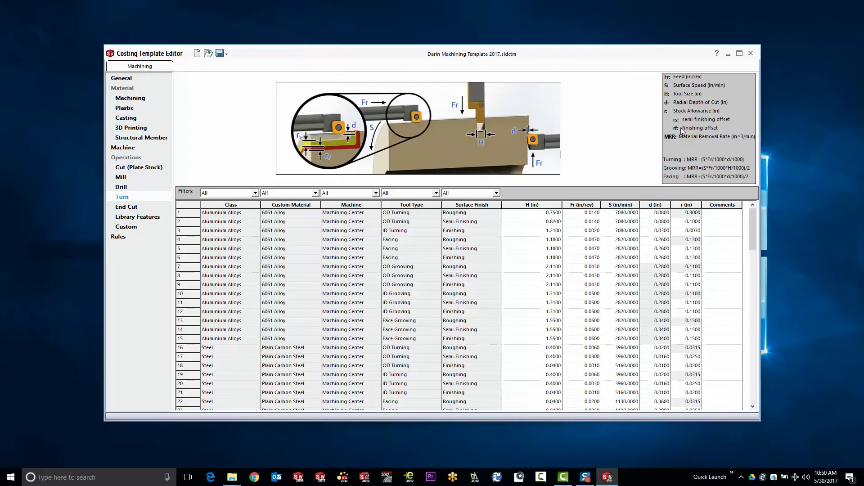
left_click(131, 207)
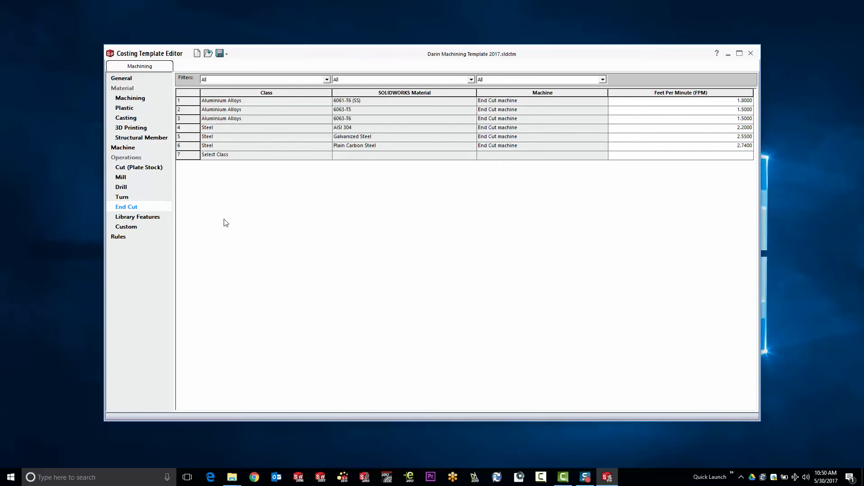
Step: Show the straight slot costs: 5.0000 USD setup and 1.5000 USD per feature
left_click(130, 219)
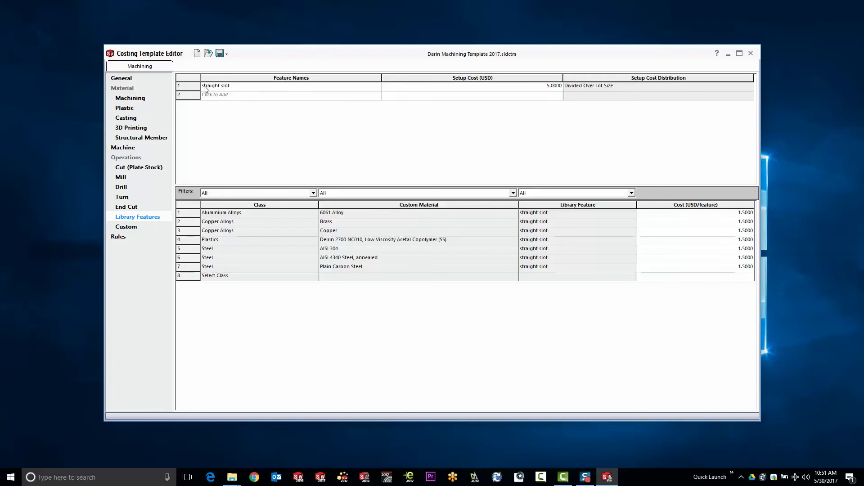
Step: Show the Custom operations table of eight operations, Painting through Plasma, with setup costs
left_click(131, 230)
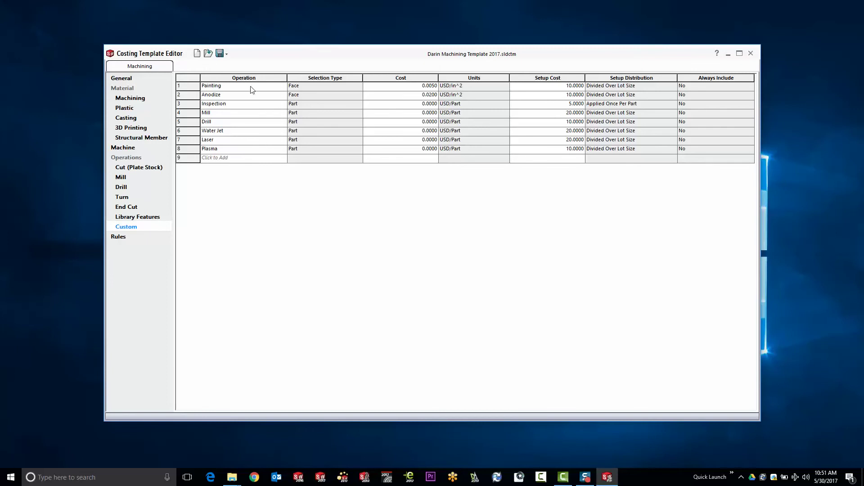
Step: Review the General settings and Machining material costs, then begin a new costing template
left_click(119, 80)
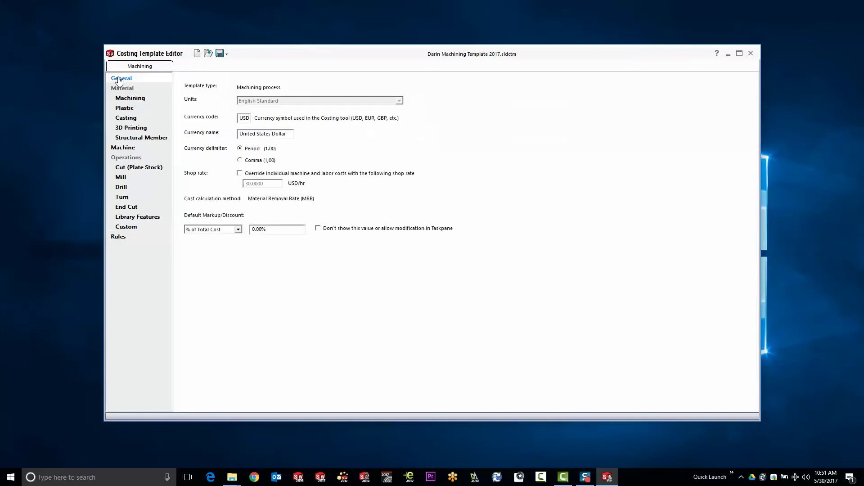
left_click(130, 98)
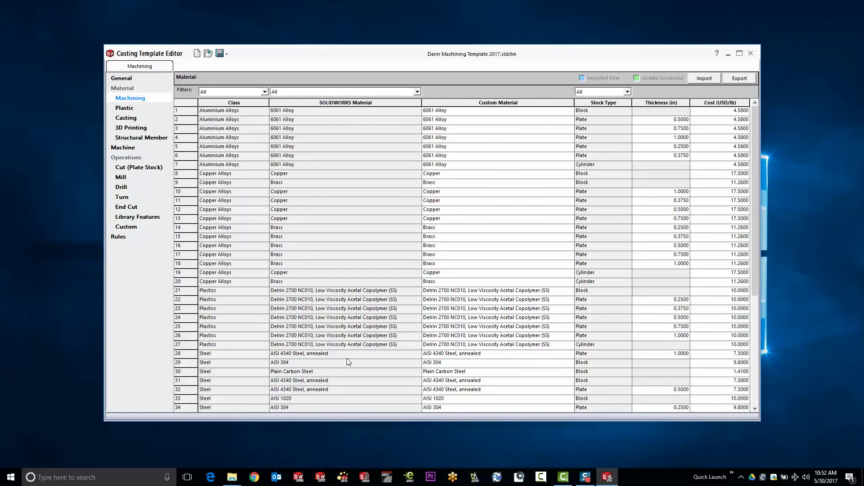
left_click(197, 53)
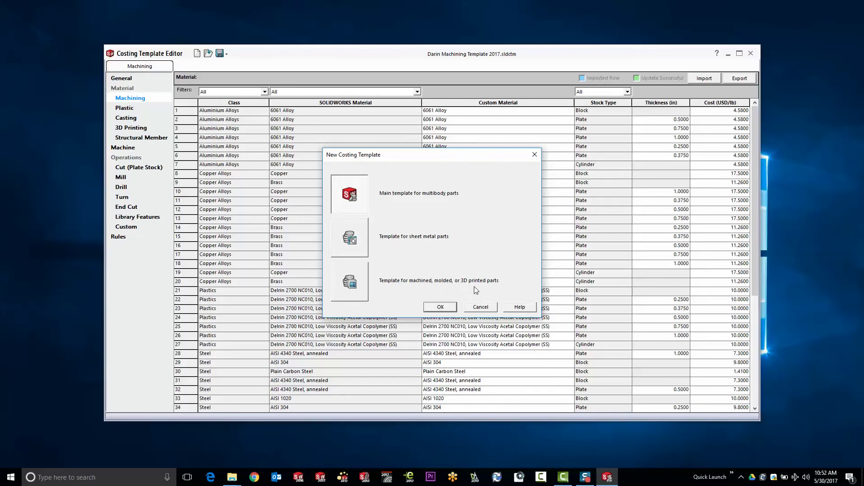
Step: Create a blank machined-parts template without saving the old one, keeping English Standard units
left_click(350, 281)
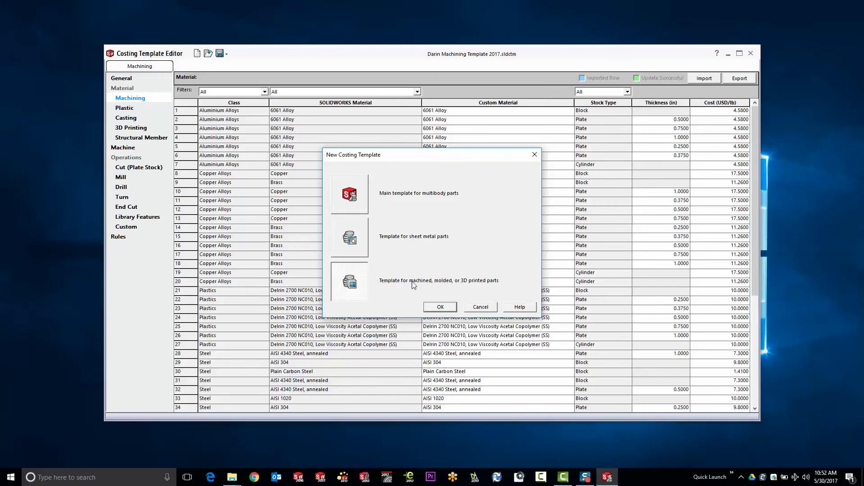
left_click(440, 307)
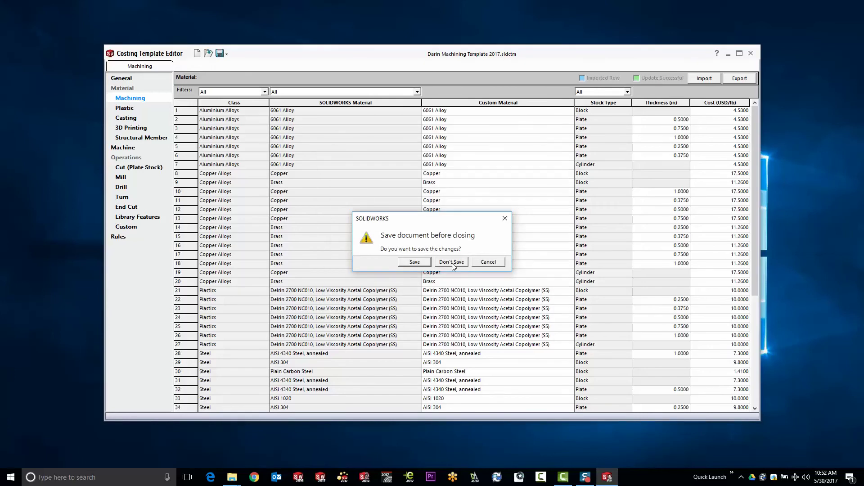
left_click(452, 263)
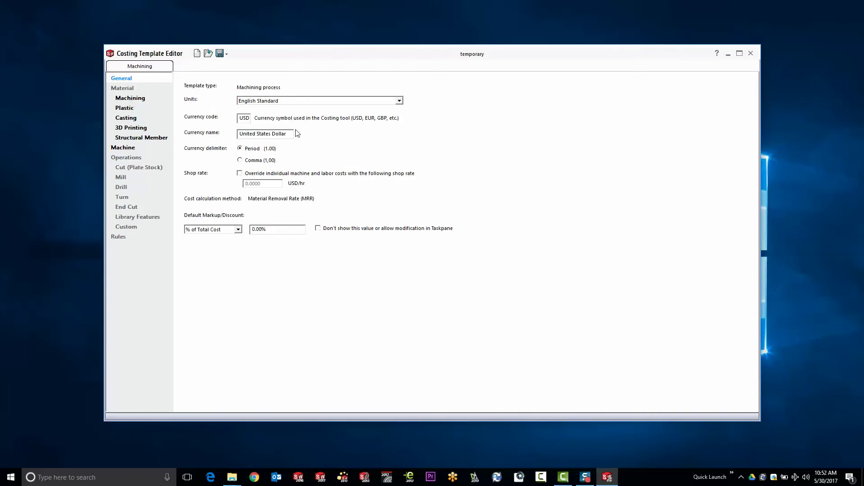
left_click(400, 101)
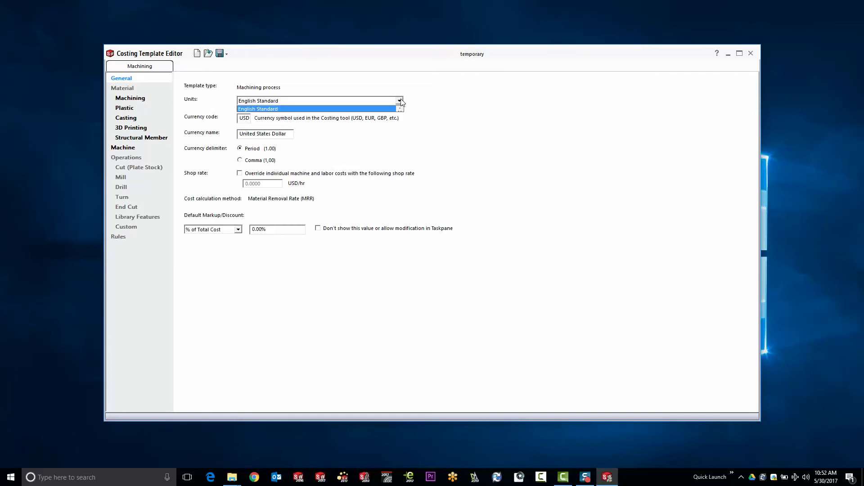
left_click(401, 100)
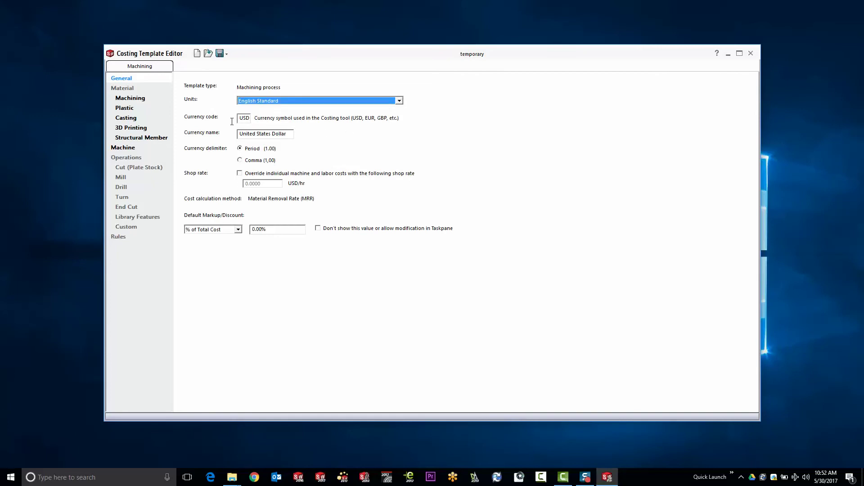
left_click(135, 100)
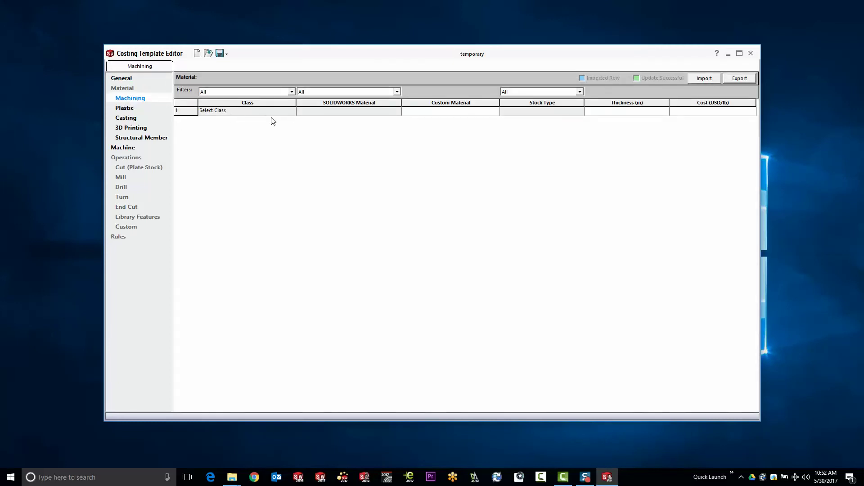
Step: Set machining row 1 to Steel, AISI 1020, Block stock at 10.00 USD/lb
left_click(293, 114)
left_click(292, 113)
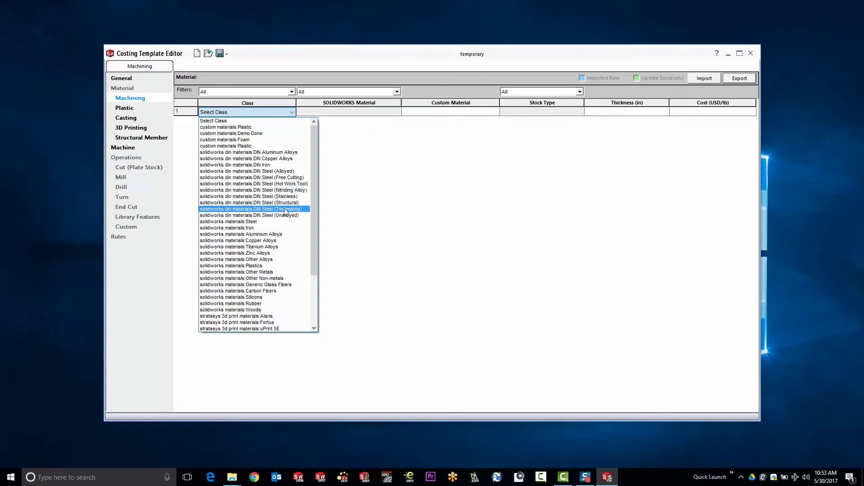
left_click(279, 221)
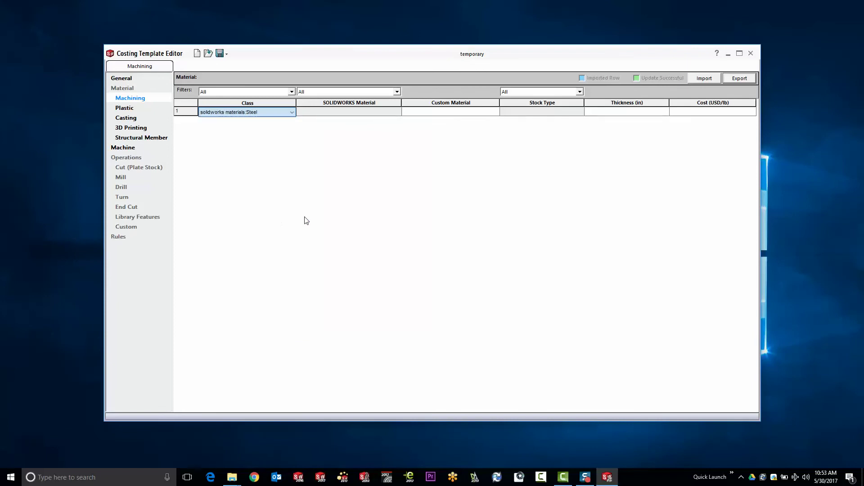
left_click(388, 112)
left_click(397, 113)
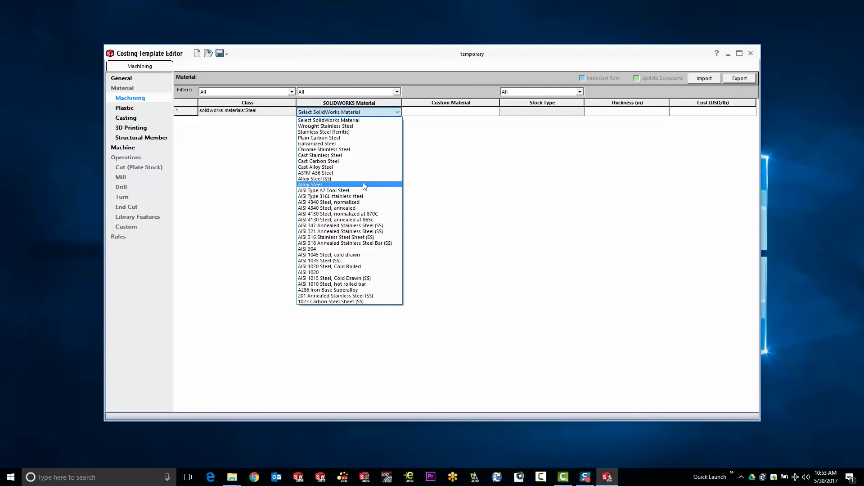
left_click(349, 273)
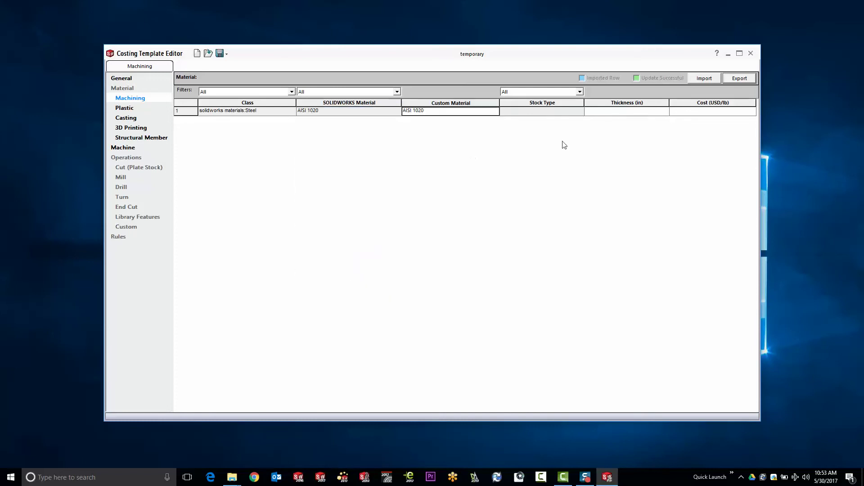
left_click(578, 112)
left_click(580, 113)
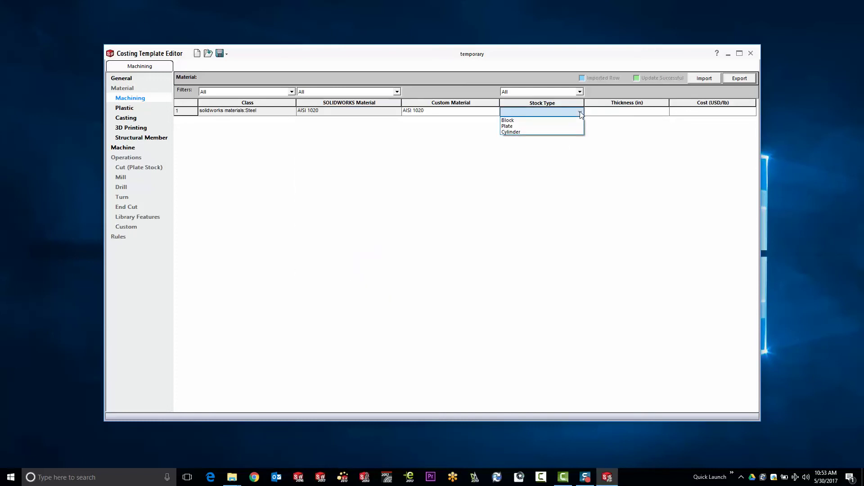
left_click(556, 124)
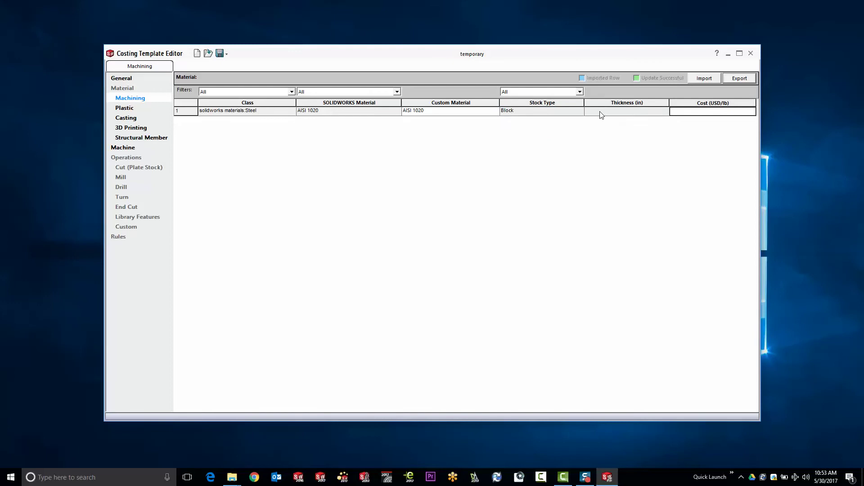
left_click(701, 112)
type("10.00")
key("Return")
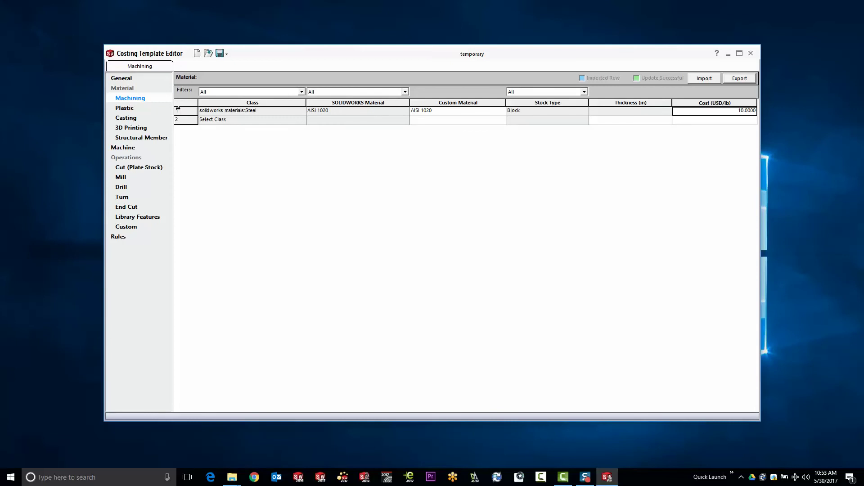
left_click(193, 108)
right_click(185, 113)
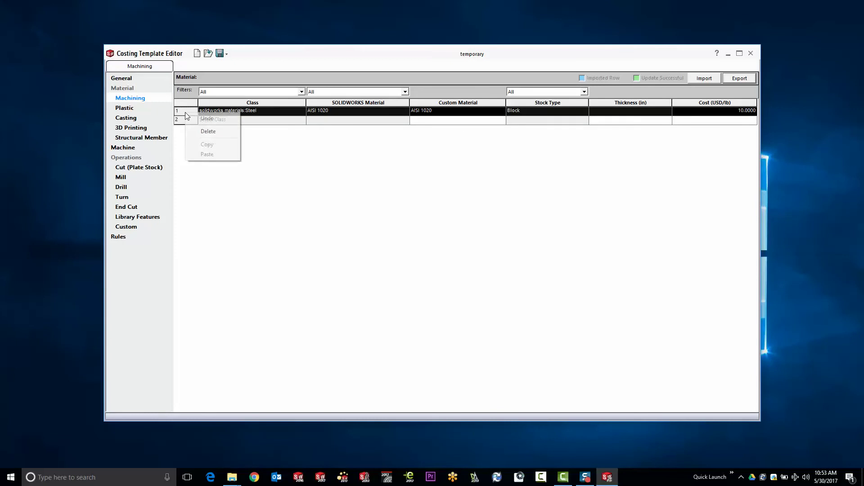
left_click(325, 166)
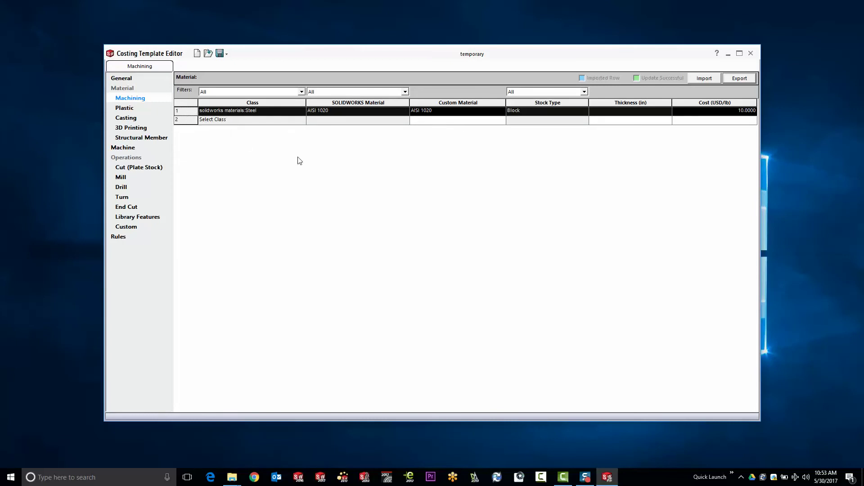
Step: Set row 2 to Steel, AISI 1020, 0.5 in Plate stock at 12 USD/lb
left_click(300, 122)
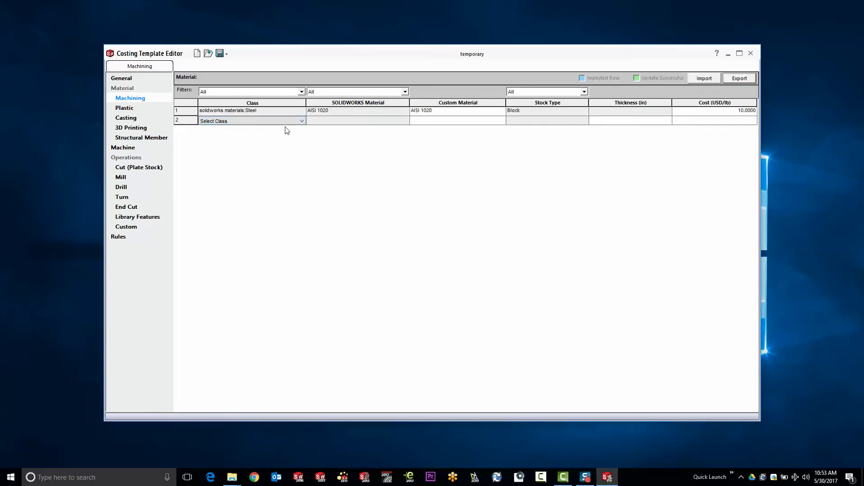
left_click(301, 122)
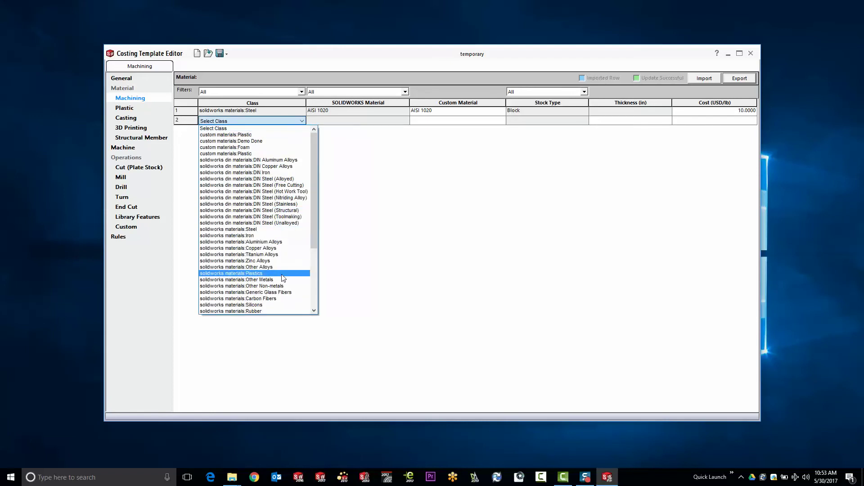
left_click(252, 229)
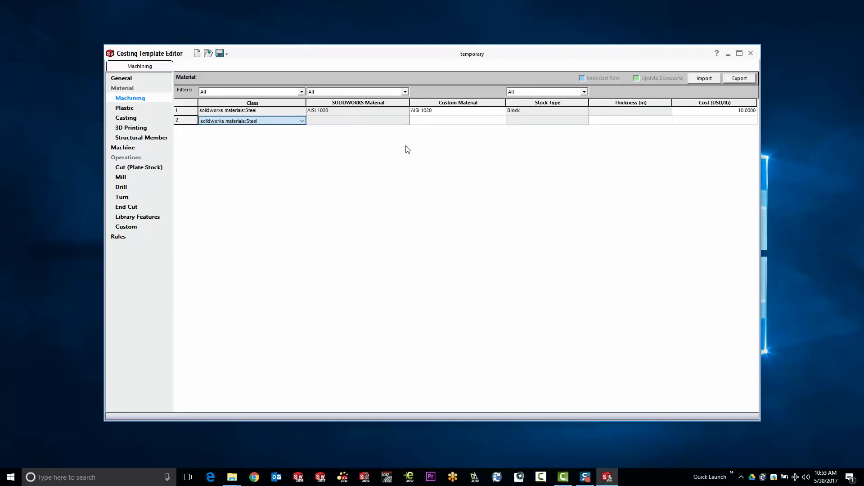
left_click(404, 122)
left_click(405, 121)
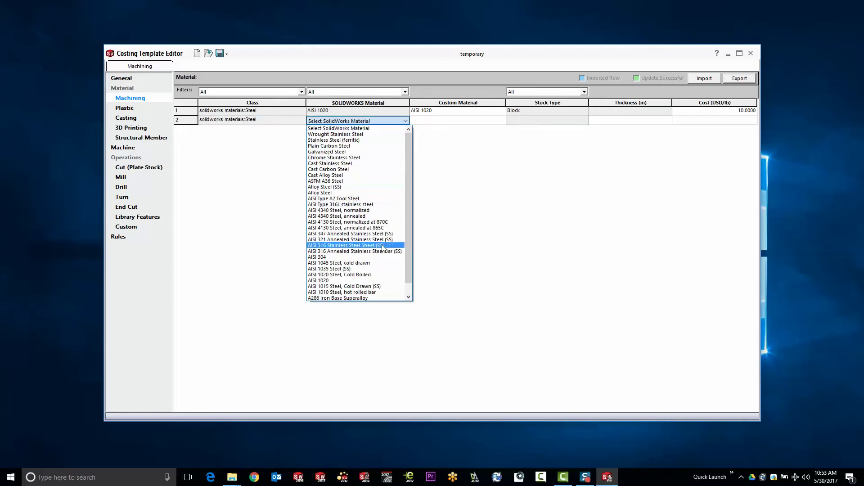
left_click(378, 281)
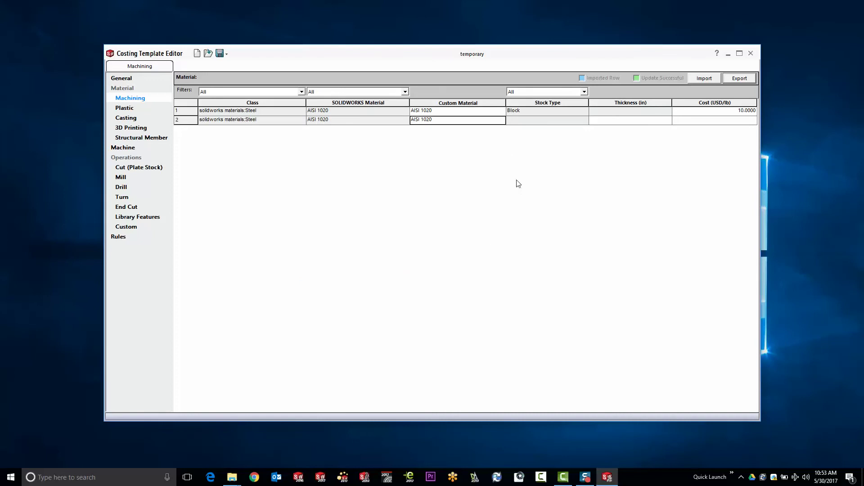
left_click(585, 121)
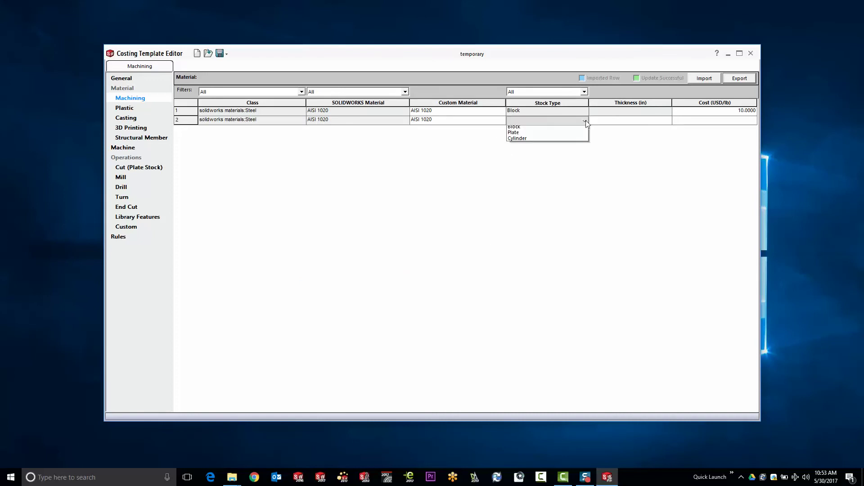
left_click(565, 134)
left_click(657, 121)
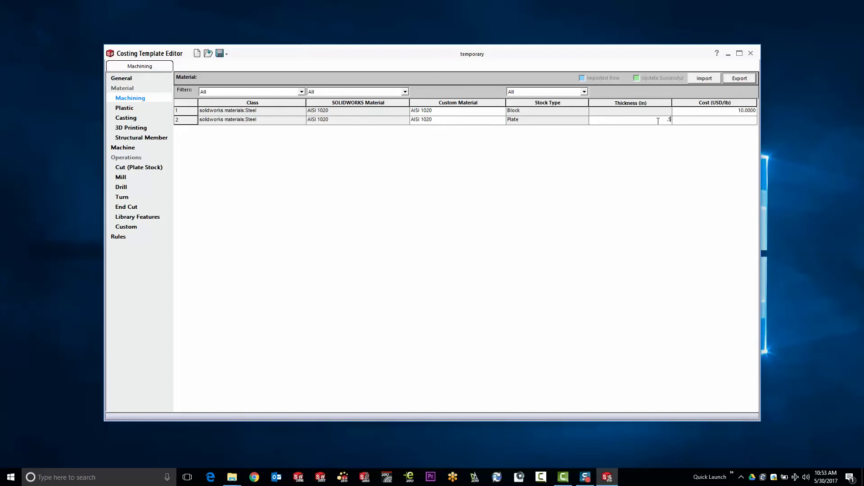
left_click(724, 121)
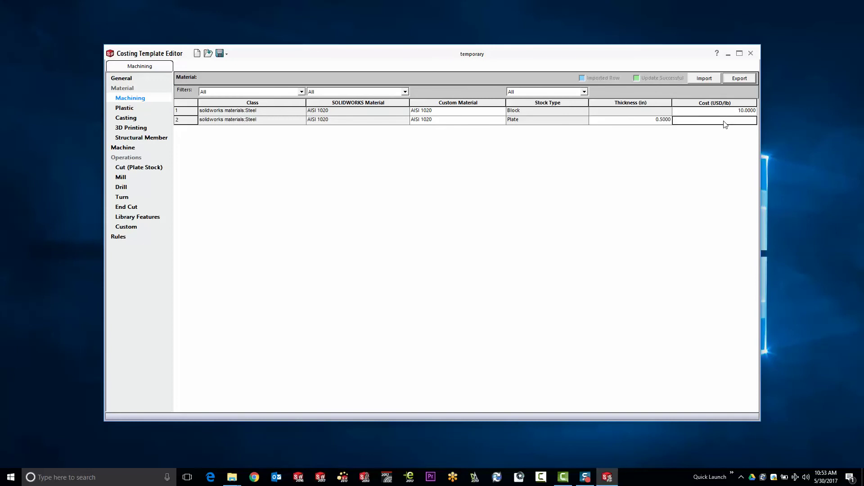
left_click(724, 120)
type("12")
key("Return")
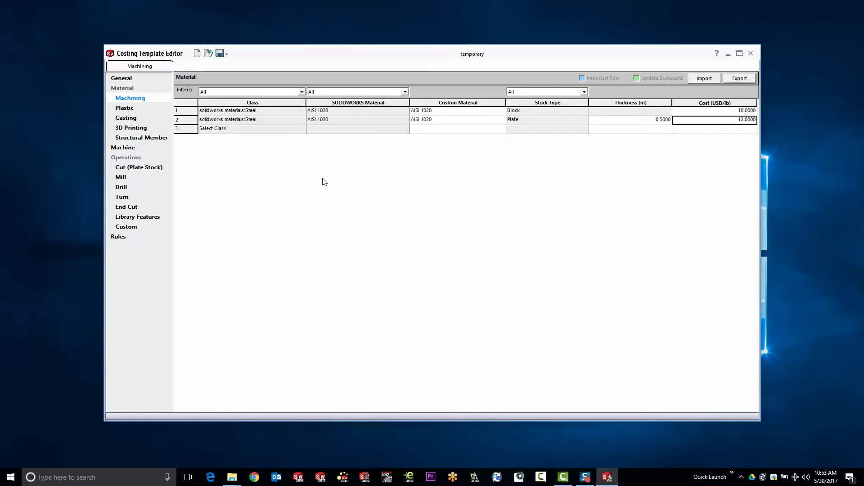
Step: Fill machining row 3 with Aluminium Alloys, 6061 Alloy, Cylinder stock
left_click(303, 131)
left_click(302, 131)
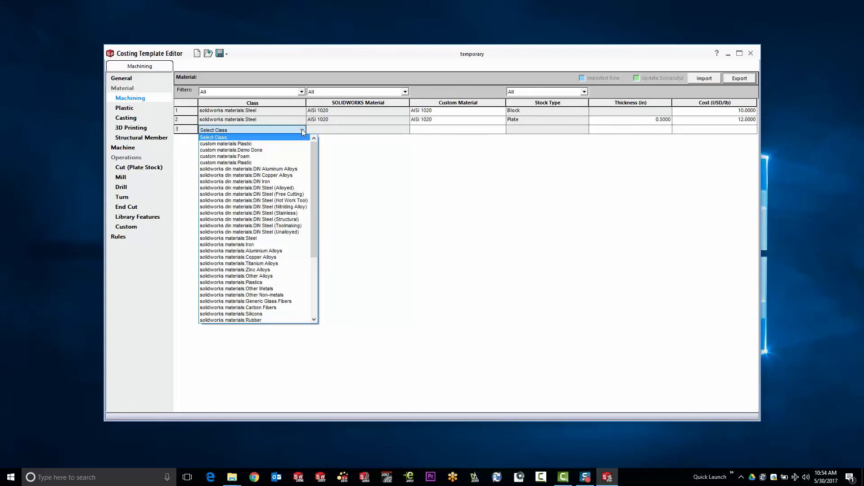
left_click(289, 252)
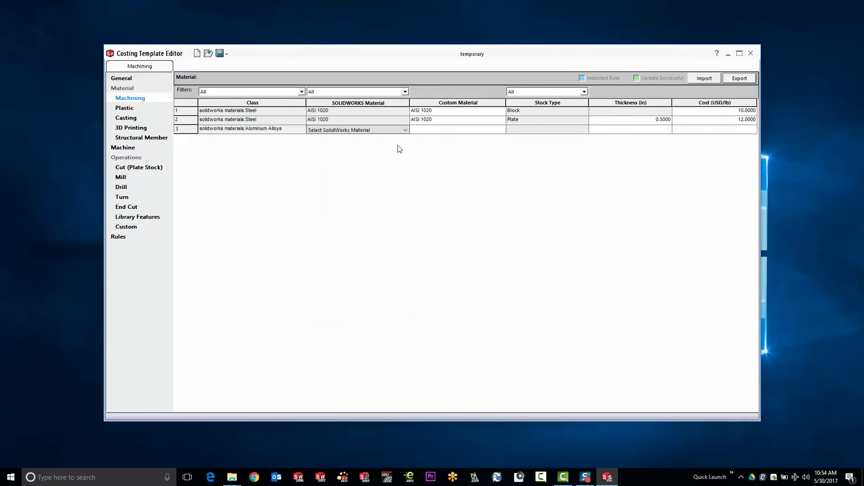
left_click(407, 131)
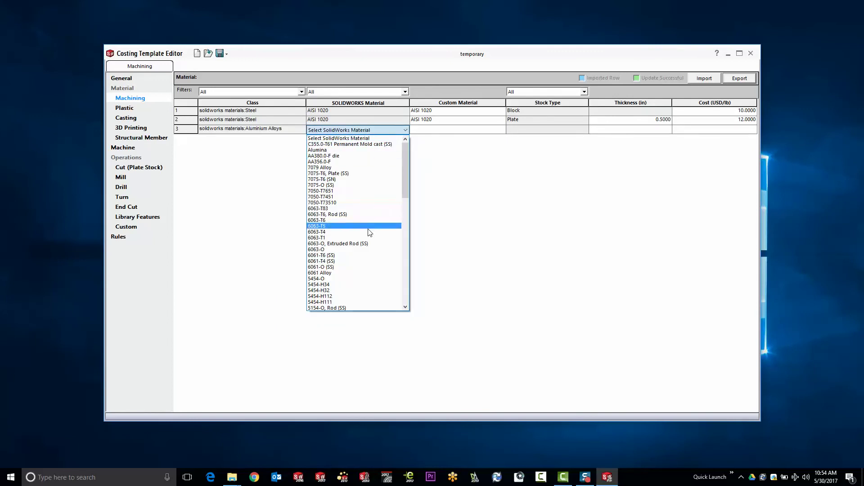
left_click(355, 273)
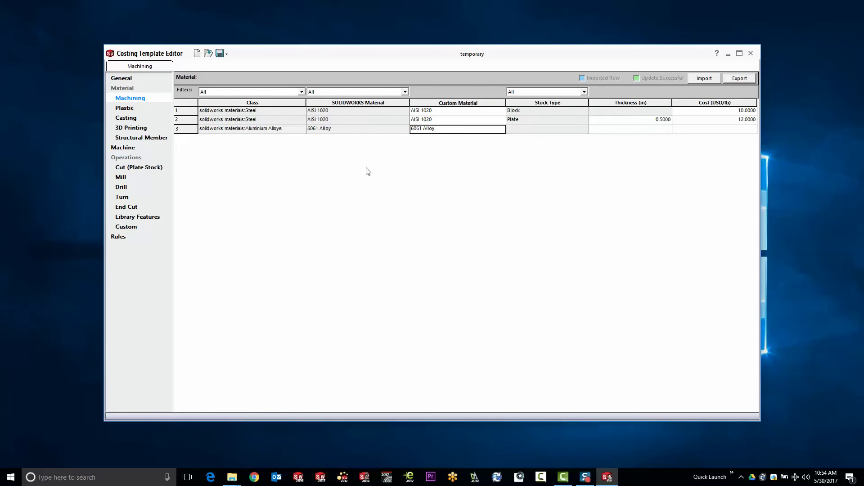
left_click(585, 130)
left_click(584, 130)
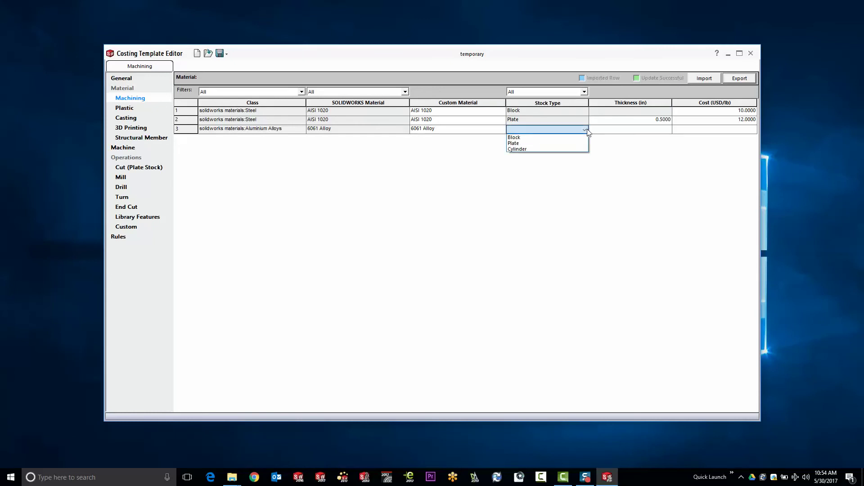
left_click(550, 149)
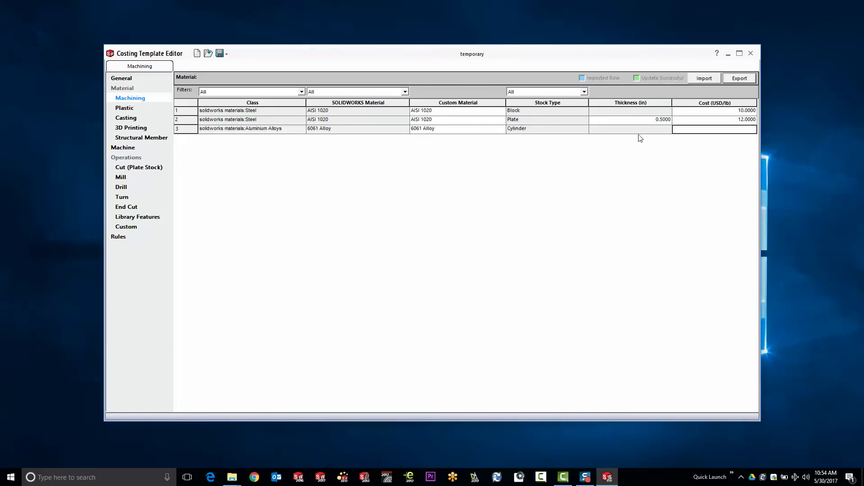
left_click(740, 130)
Step: Price row 3 at 15 USD/lb and set row 4 to Aluminium Alloys, 6063-T6
type("15")
key("Return")
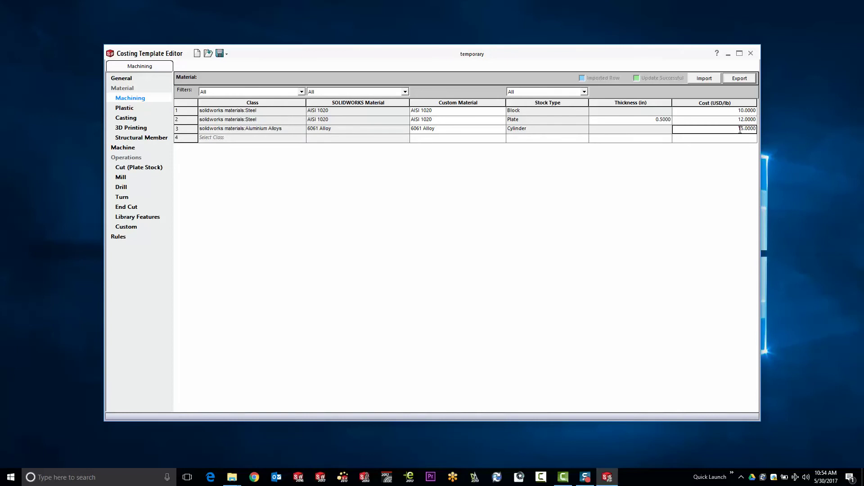
left_click(325, 139)
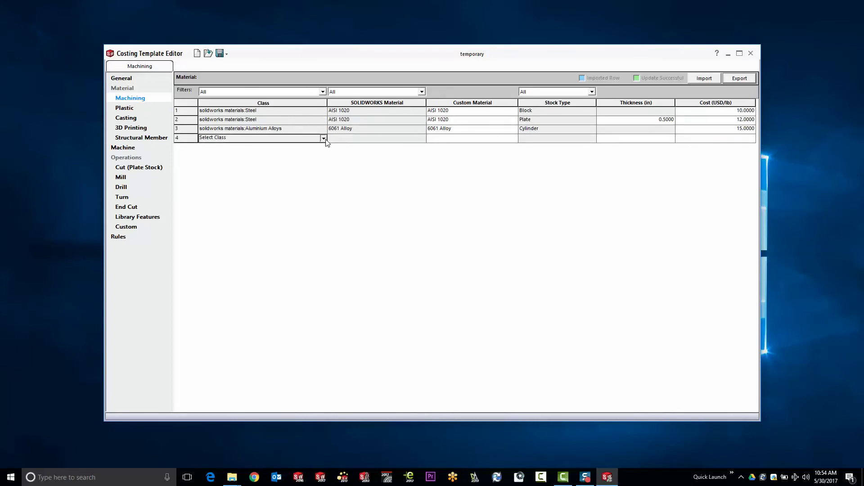
left_click(324, 139)
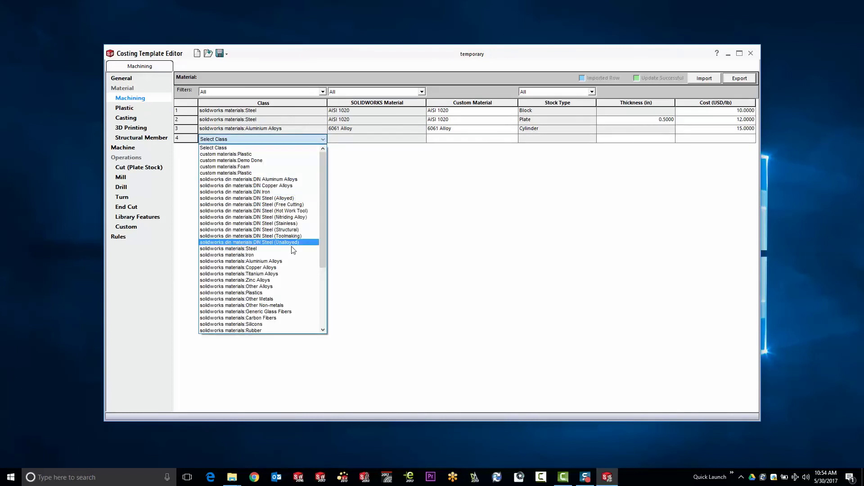
left_click(293, 261)
left_click(422, 139)
left_click(422, 140)
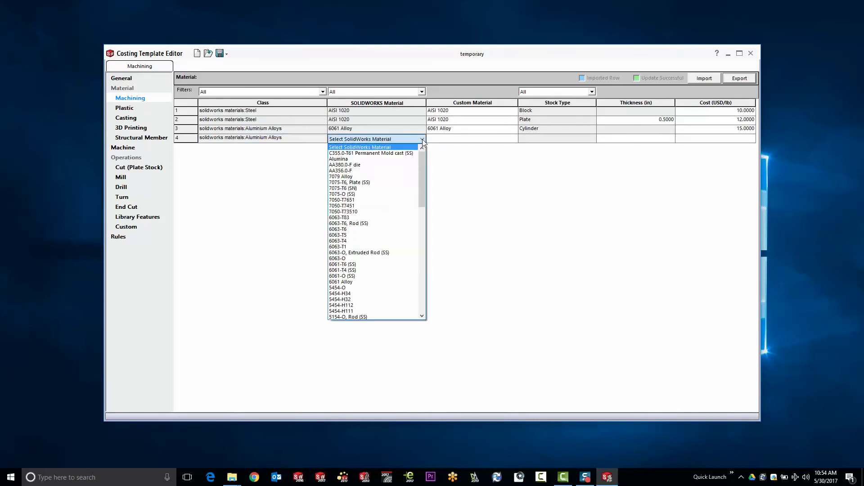
left_click(402, 230)
Step: Make row 4 Plate stock, 1 in thick, costing 18 USD/lb
left_click(592, 139)
left_click(592, 139)
left_click(570, 153)
left_click(659, 139)
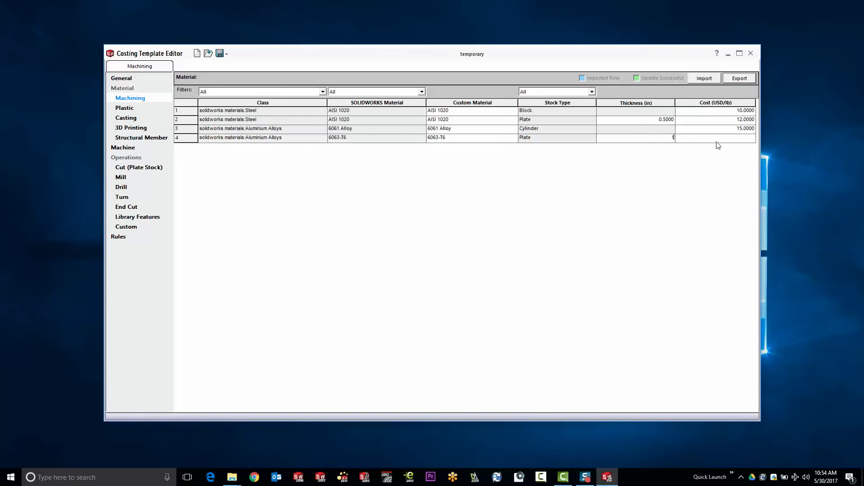
left_click(732, 140)
type("18")
key("Return")
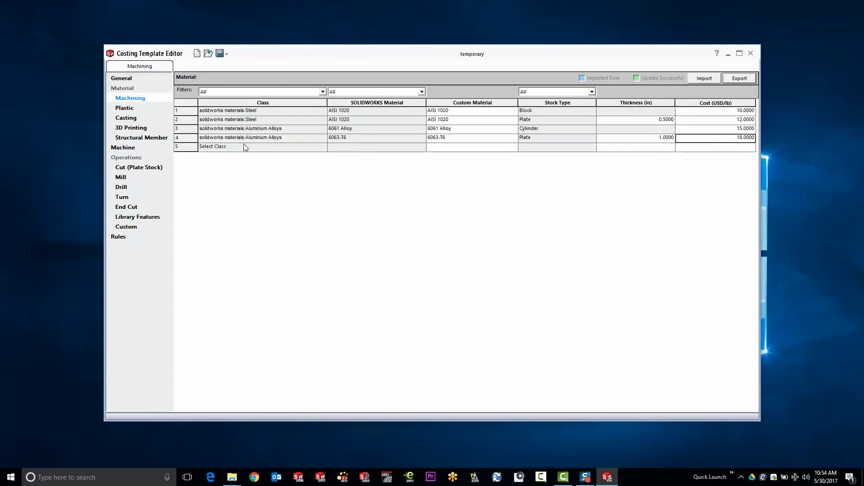
Step: Export the four material rows to temporary_material_01.xlsx, overwriting the existing file
left_click(740, 79)
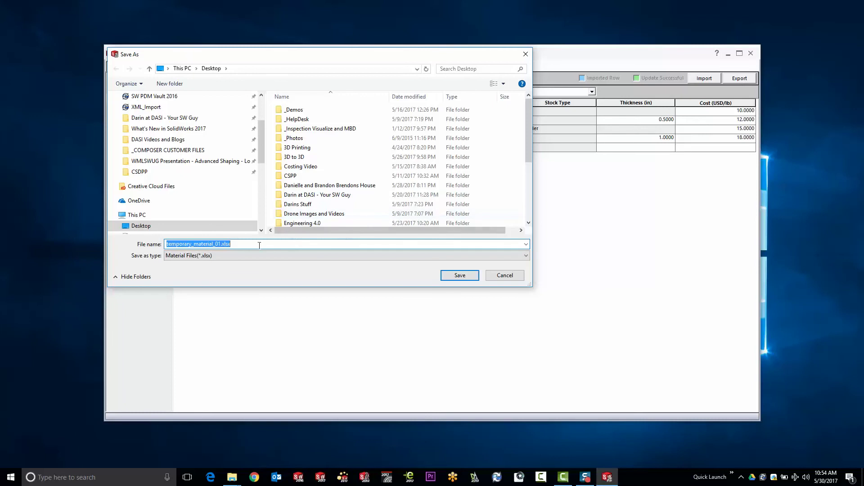
left_click(460, 275)
left_click(458, 240)
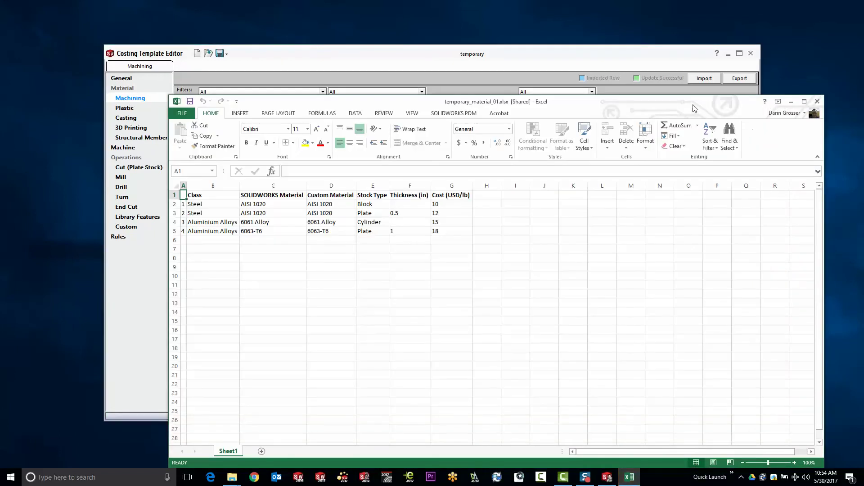
Step: Widen column A in Excel and extend the entry numbers down through 9
left_click_drag(693, 80, 641, 49)
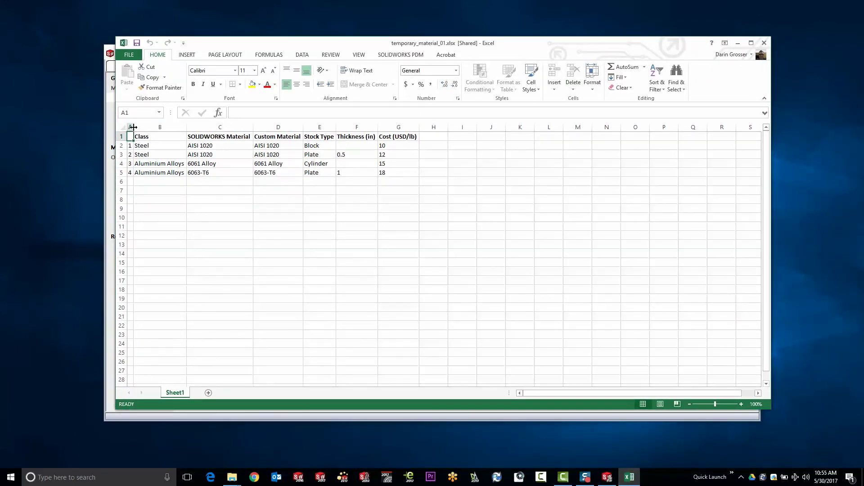
left_click_drag(134, 127, 153, 127)
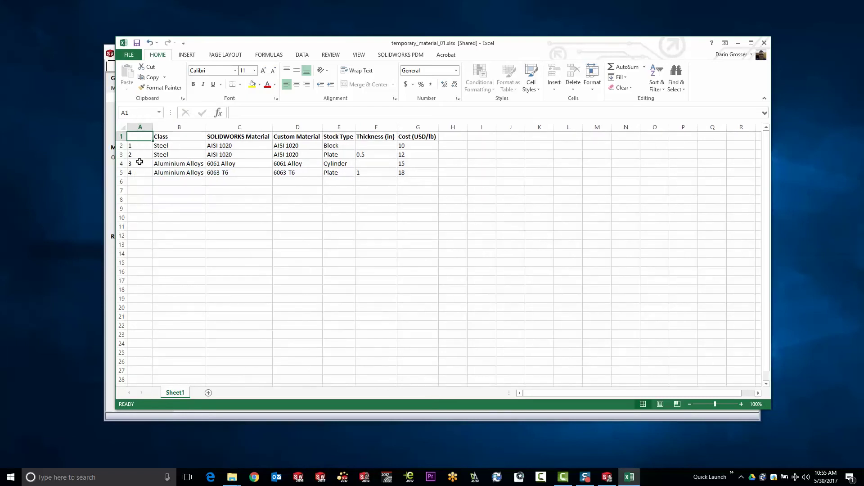
left_click_drag(139, 163, 155, 223)
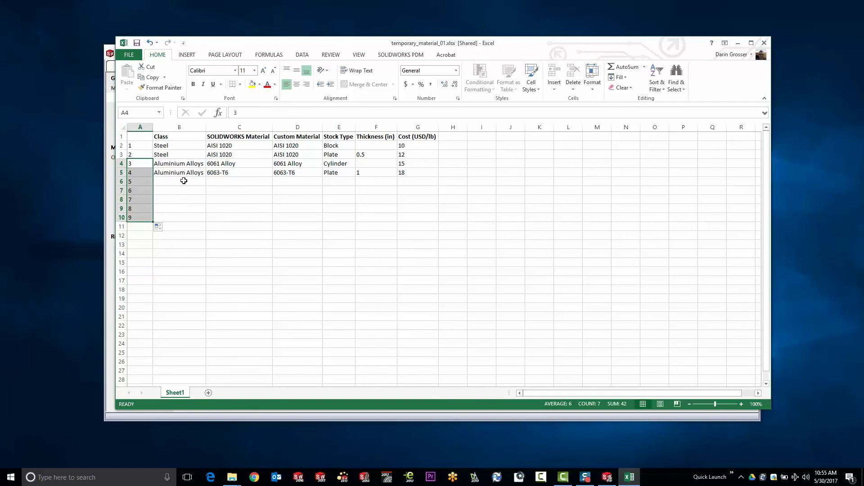
Step: Class entries 5–8 as Aluminium Alloys and entry 9 as Steel
left_click(185, 173)
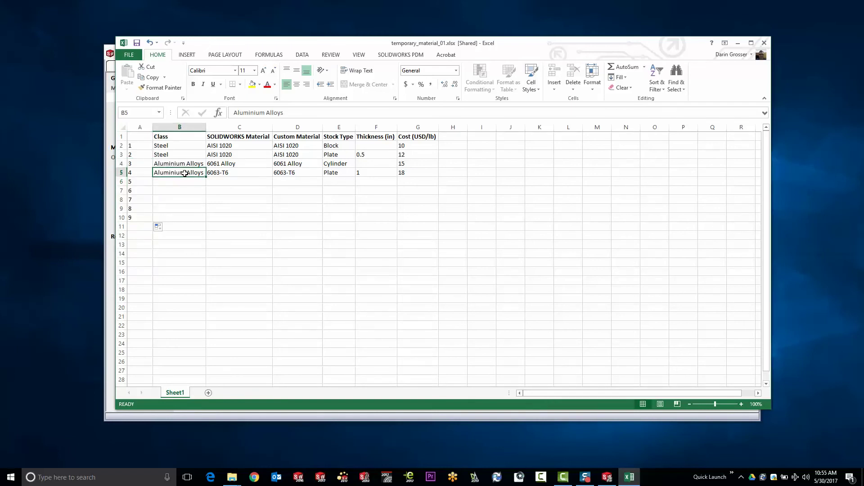
left_click_drag(207, 175, 204, 221)
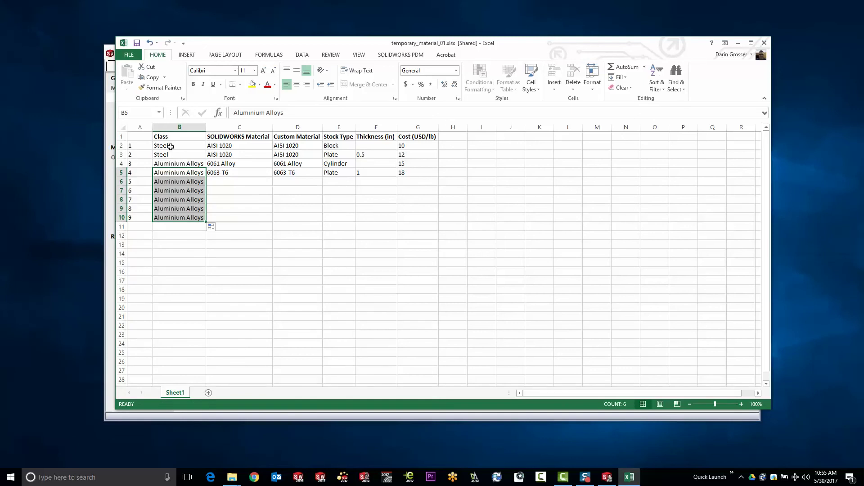
left_click(170, 145)
key("ctrl+c")
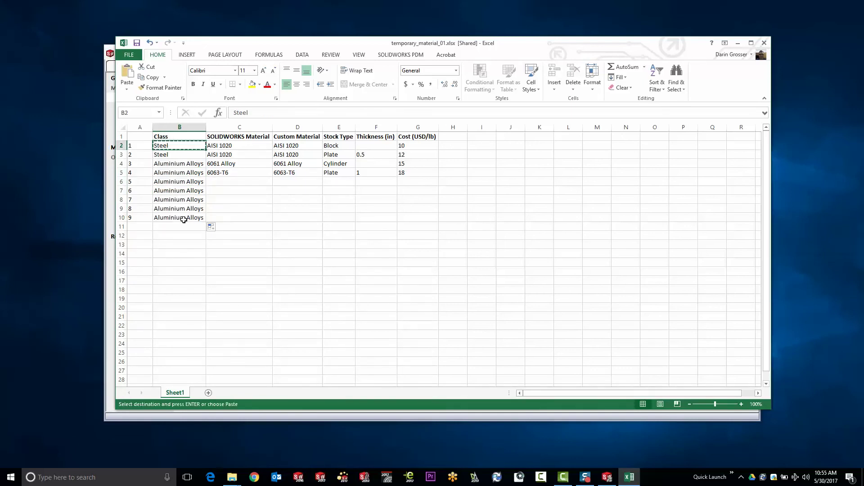
left_click(182, 218)
key("ctrl+v")
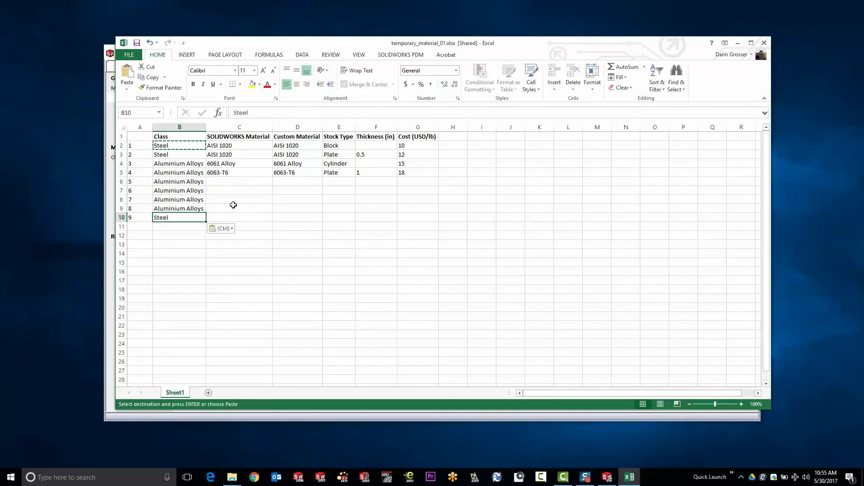
Step: Copy Steel and both AISI 1020 material values from row 2 into row 10
left_click(226, 146)
left_click(198, 145)
left_click_drag(198, 145, 284, 147)
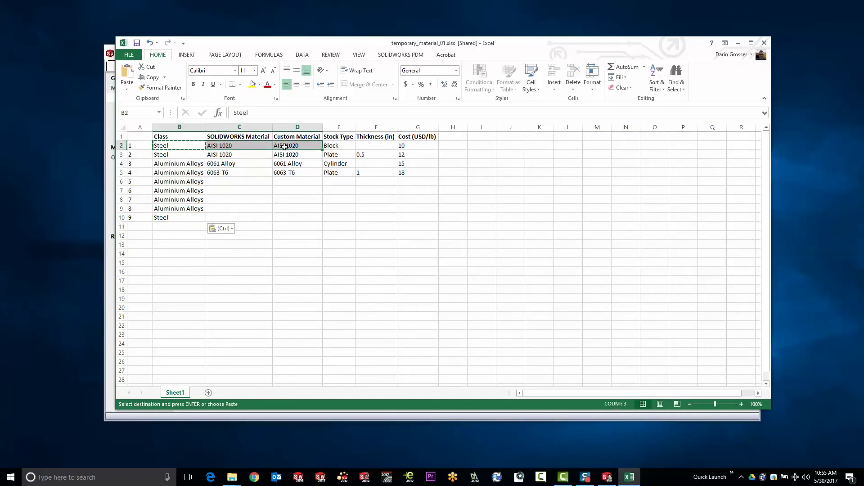
key("ctrl+c")
left_click(180, 218)
key("ctrl+v")
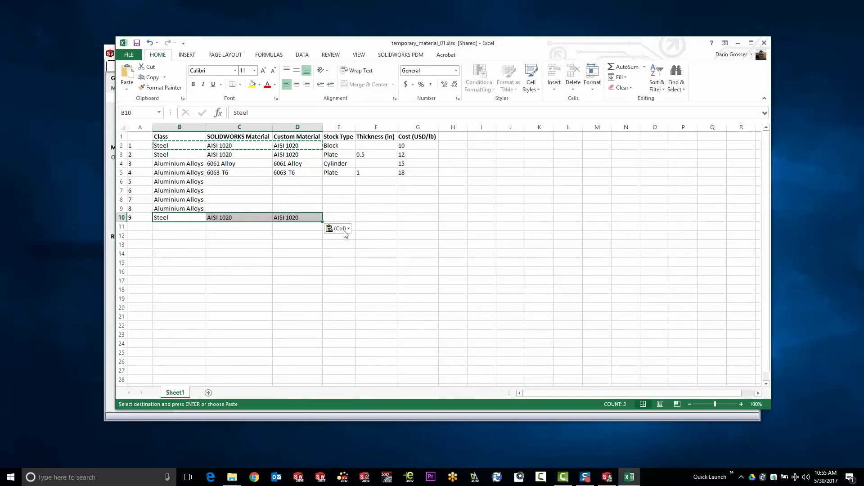
Step: Give row 10 Plate stock at 12 USD/lb with a thickness of 1 in
left_click(336, 156)
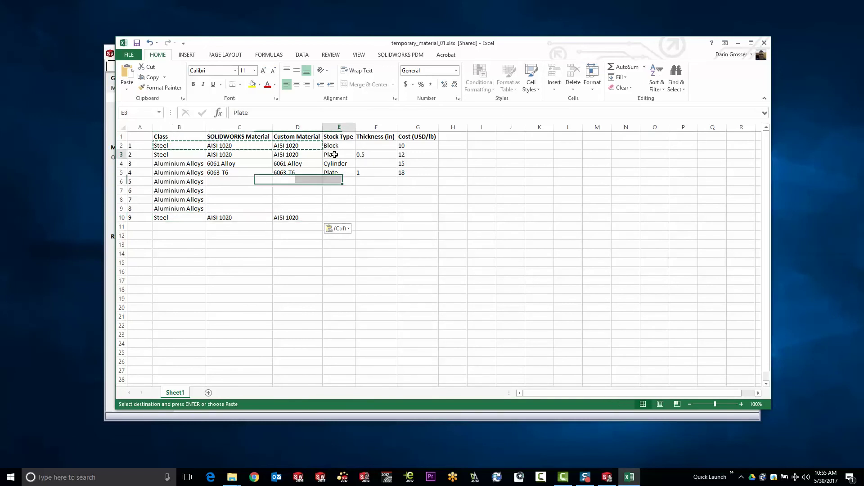
left_click_drag(340, 155, 406, 156)
key("ctrl+c")
left_click(338, 215)
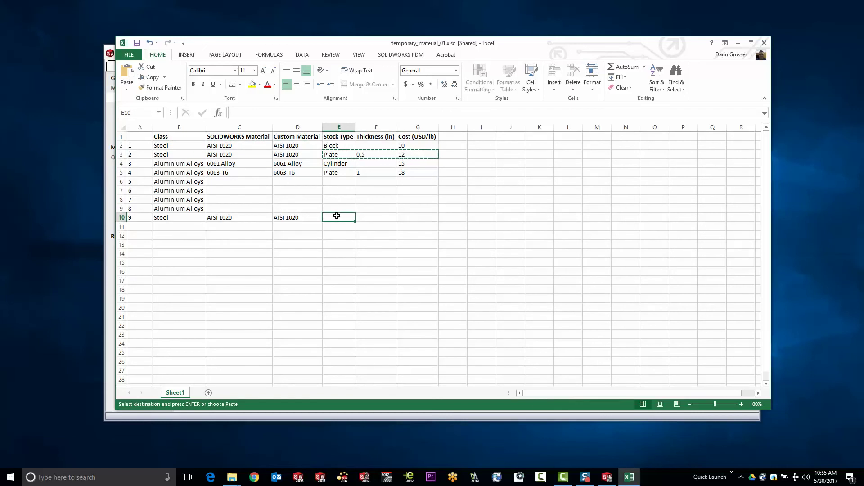
key("ctrl+v")
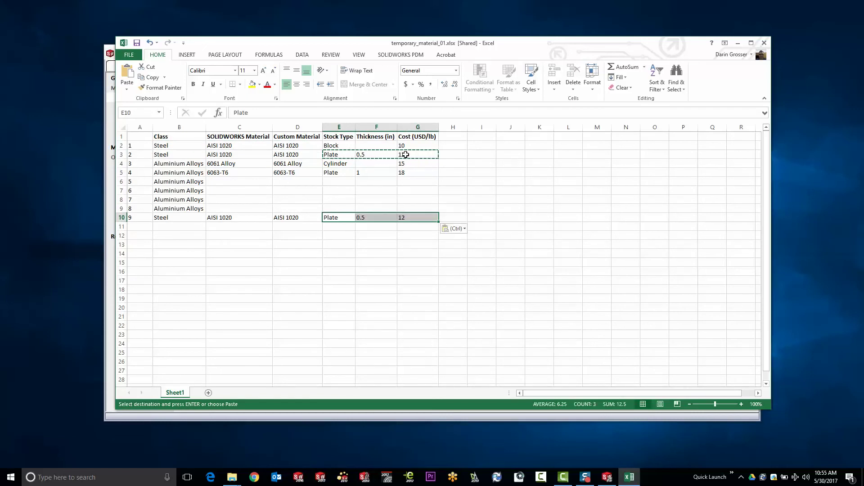
left_click(371, 218)
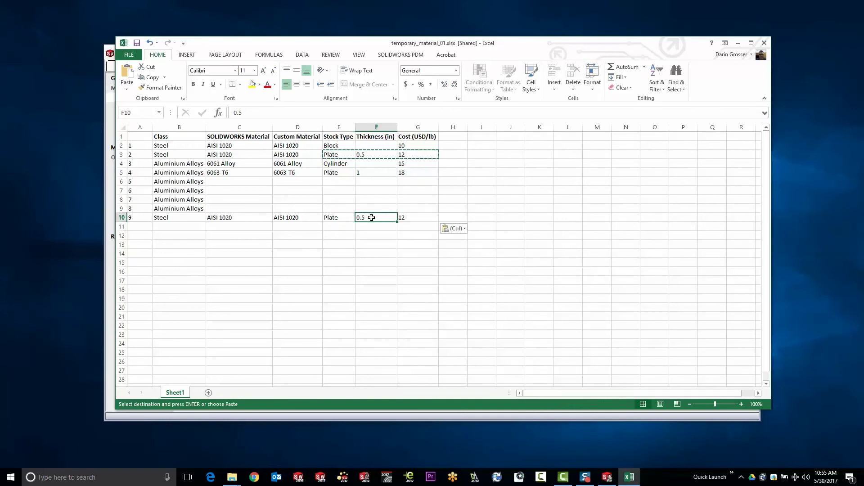
type("1")
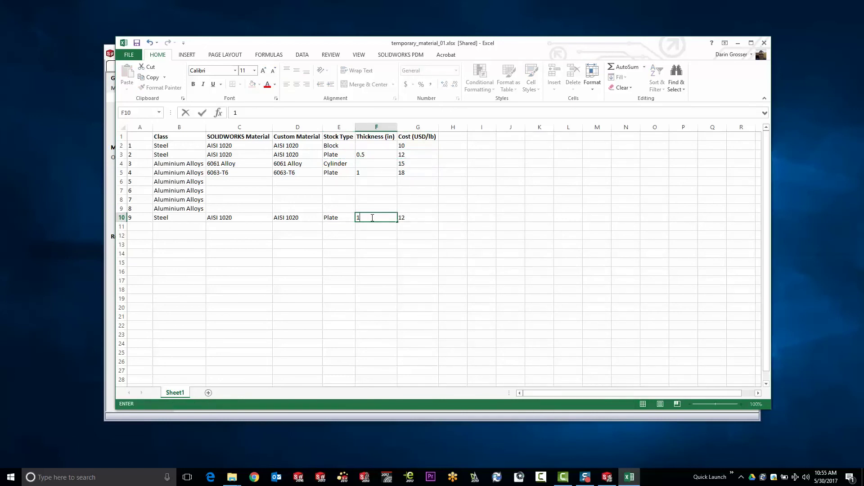
key("Tab")
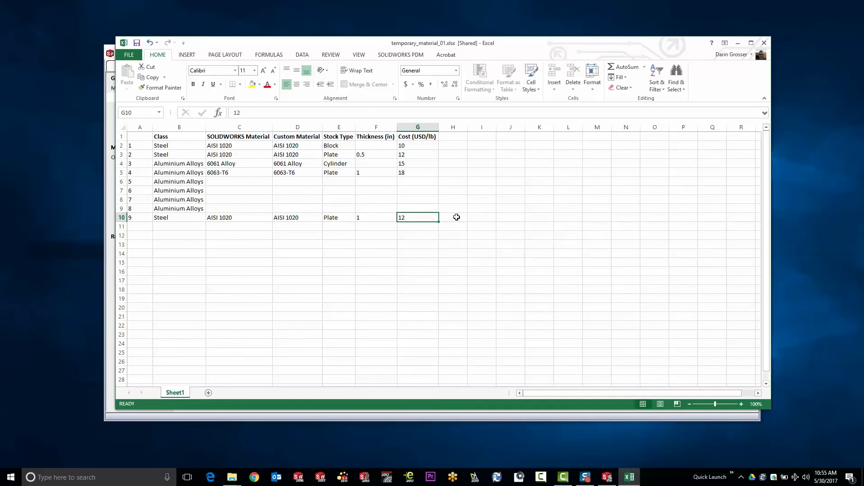
Step: Shift the aluminium rows down, put the Steel row at row 4, and extend plate thicknesses to 2.5 in
left_click_drag(138, 163, 384, 316)
left_click_drag(184, 315, 400, 317)
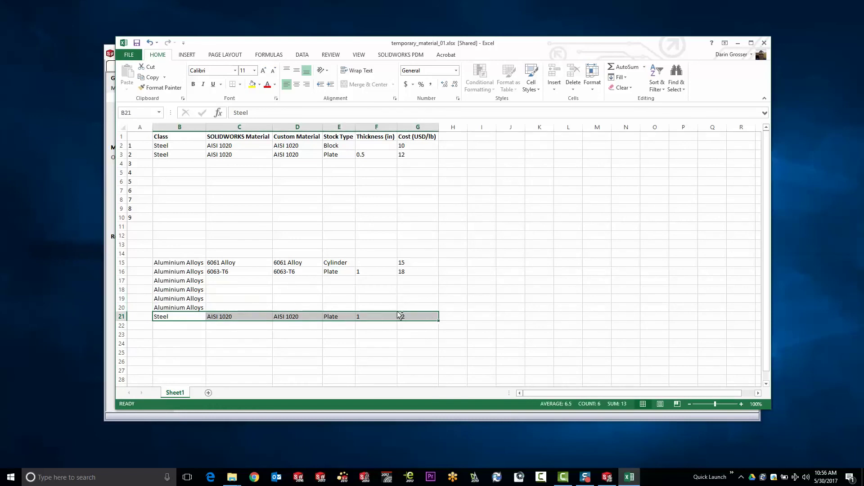
key("ctrl+c")
left_click(188, 163)
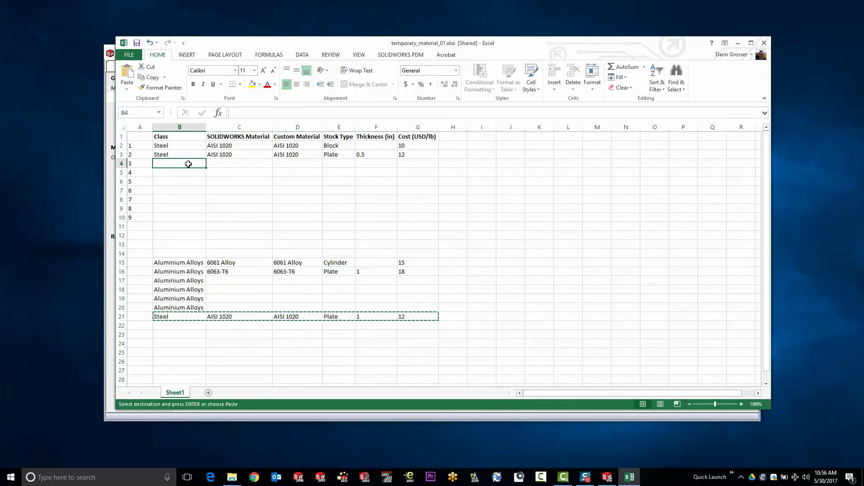
key("ctrl+v")
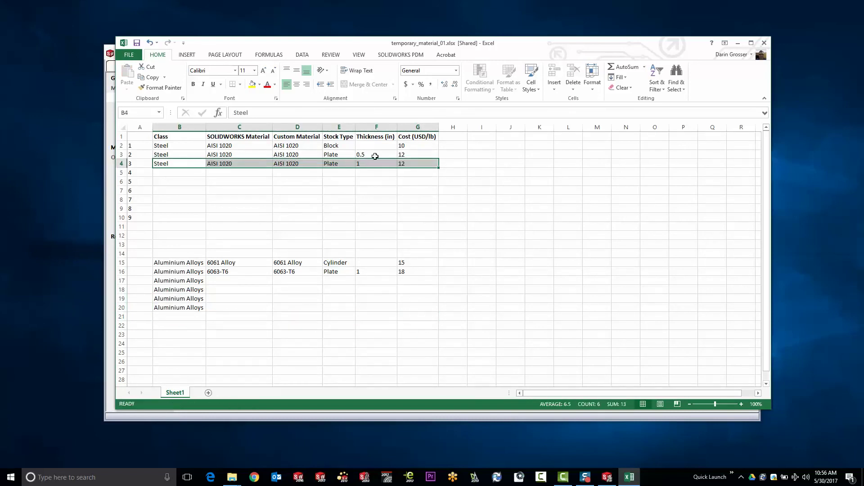
left_click_drag(374, 154, 399, 194)
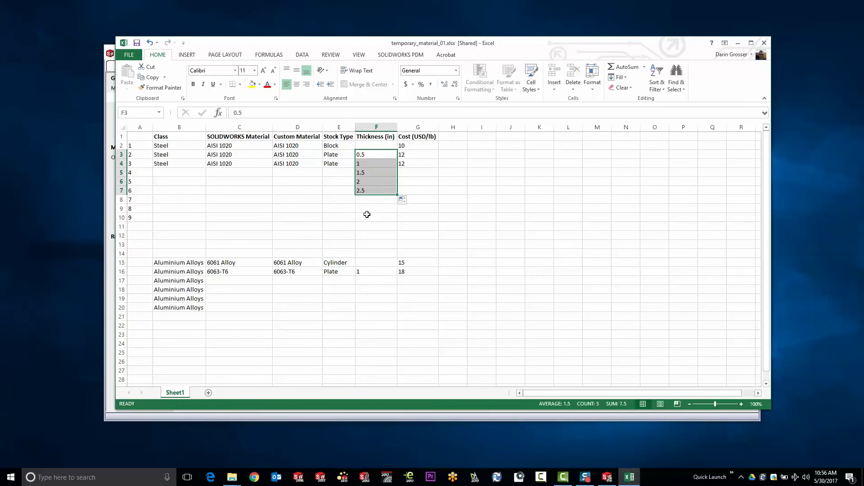
left_click_drag(179, 164, 355, 193)
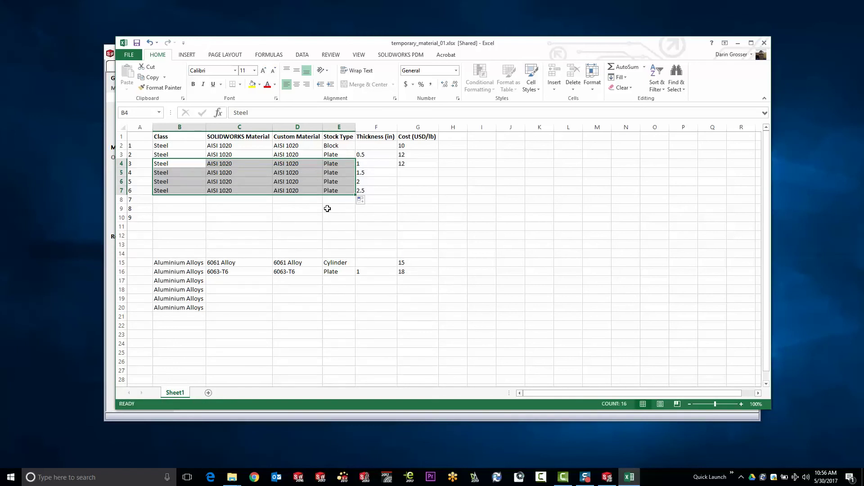
Step: Set the thicker steel plates' costs to 13, 14 and 15 USD/lb
left_click(412, 172)
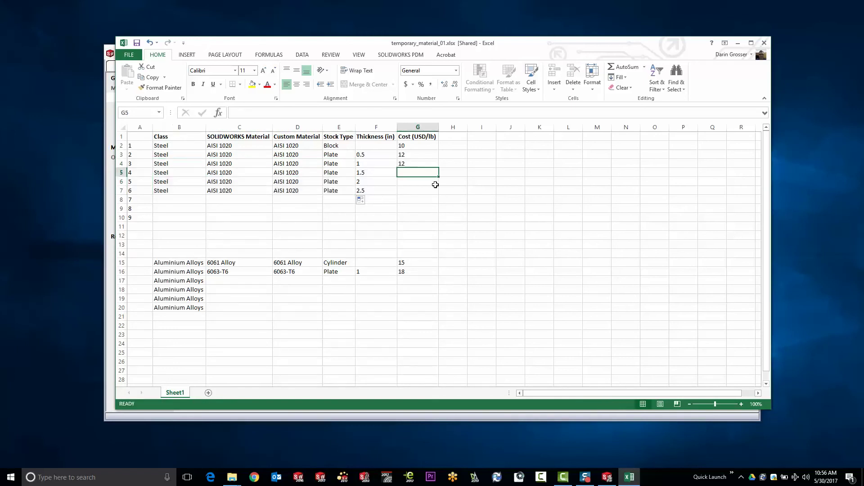
type("13")
left_click_drag(424, 163, 438, 194)
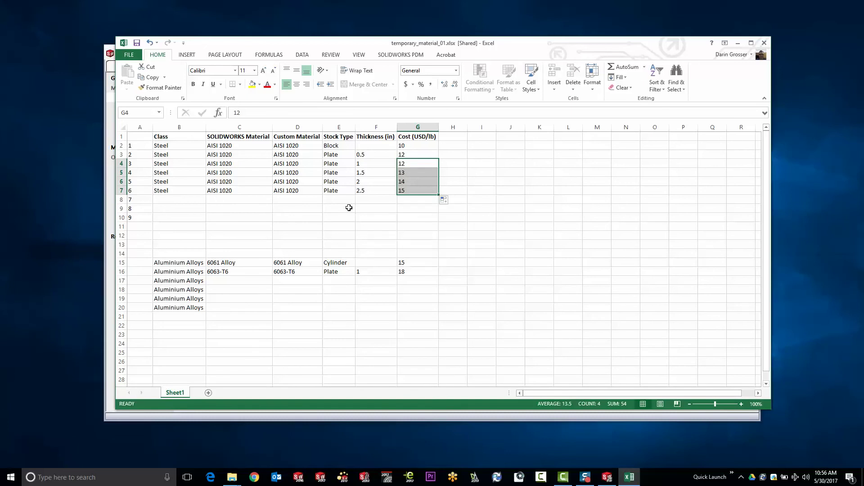
Step: Move the aluminium rows up beneath the steel rows and clear the leftover cells
left_click_drag(176, 262, 405, 305)
left_click_drag(384, 255, 400, 198)
left_click_drag(137, 209, 156, 251)
left_click_drag(136, 218, 370, 245)
key("Delete")
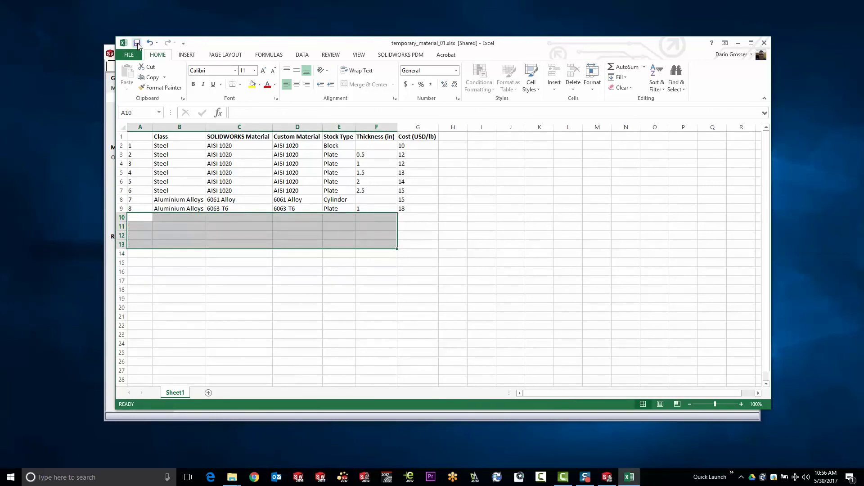
Step: Close Excel and import temporary_material_01.xlsx into the Costing Template Editor materials table
left_click(763, 42)
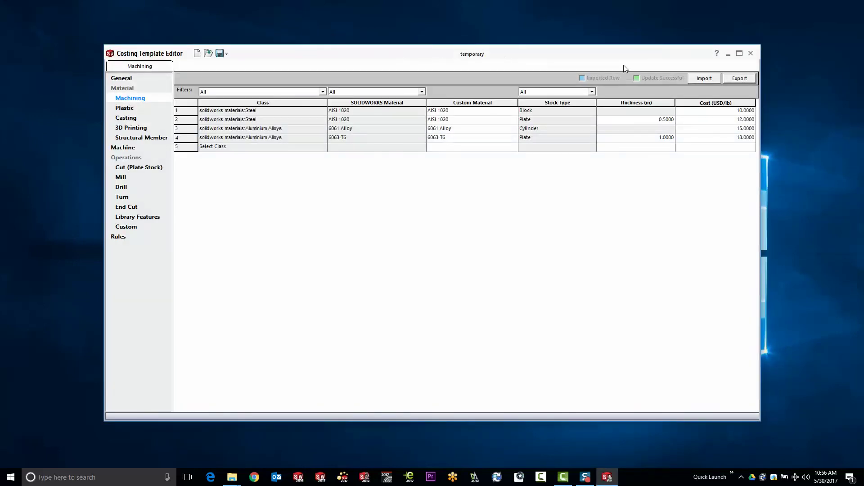
left_click(705, 80)
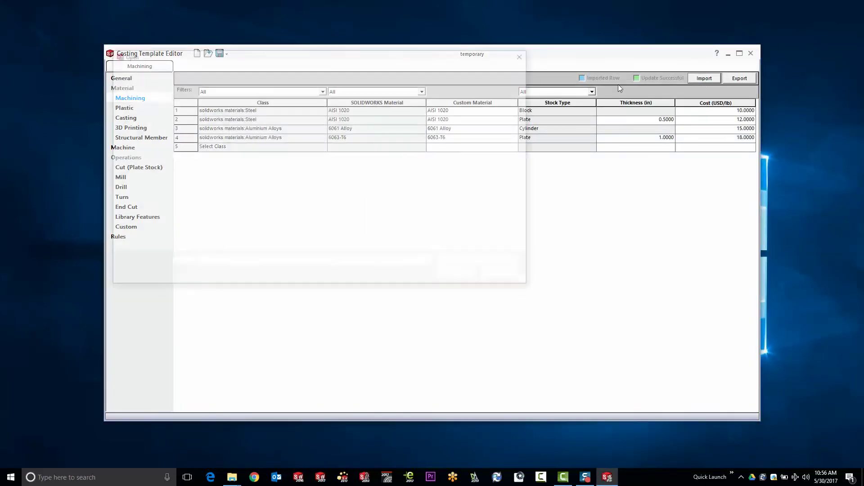
left_click_drag(373, 131, 374, 197)
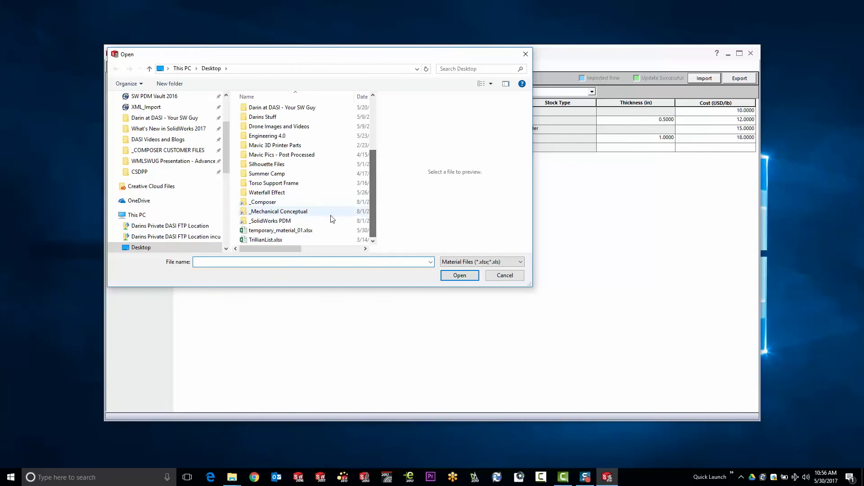
left_click(292, 230)
left_click(451, 271)
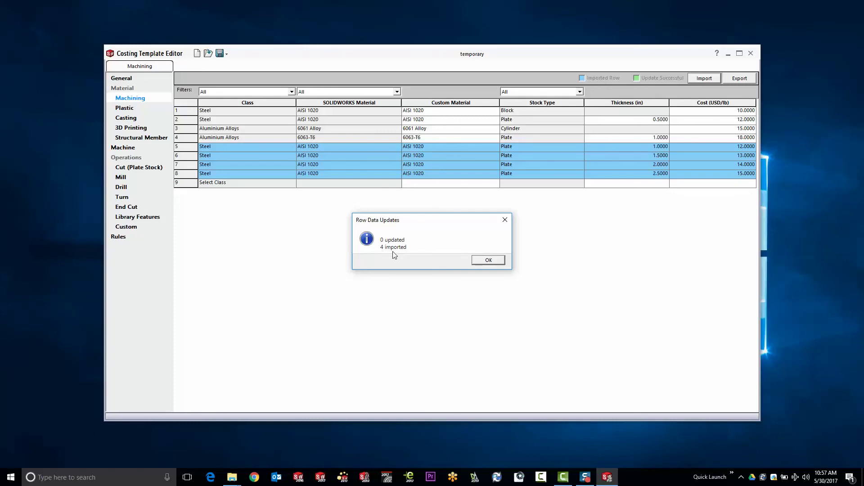
Step: Dismiss the Row Data Updates summary and confirm the SOLIDWORKS Material of imported rows 5–8
left_click(490, 261)
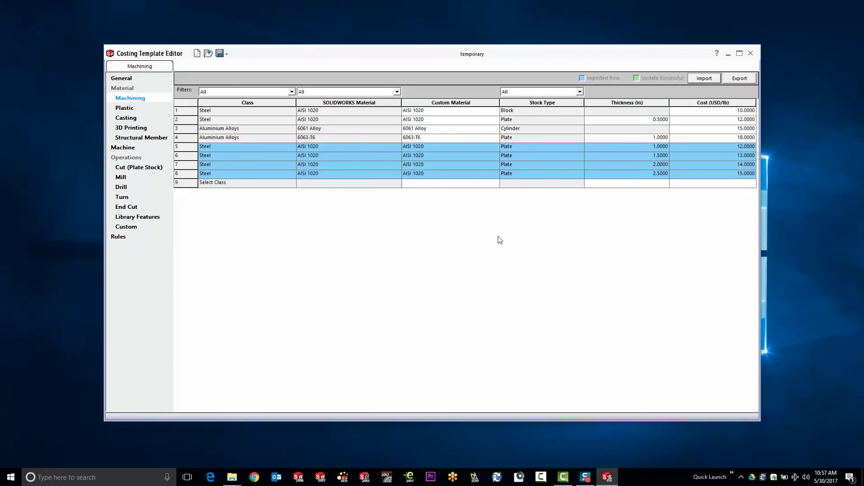
left_click(375, 147)
left_click(398, 148)
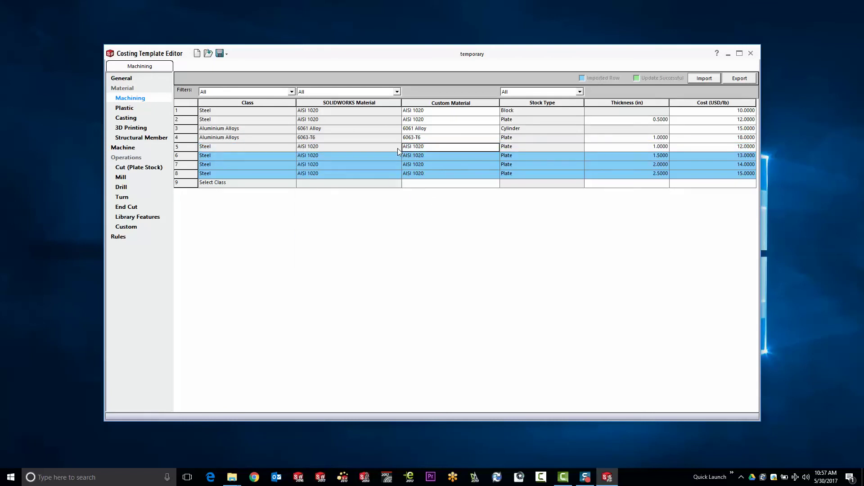
left_click(398, 157)
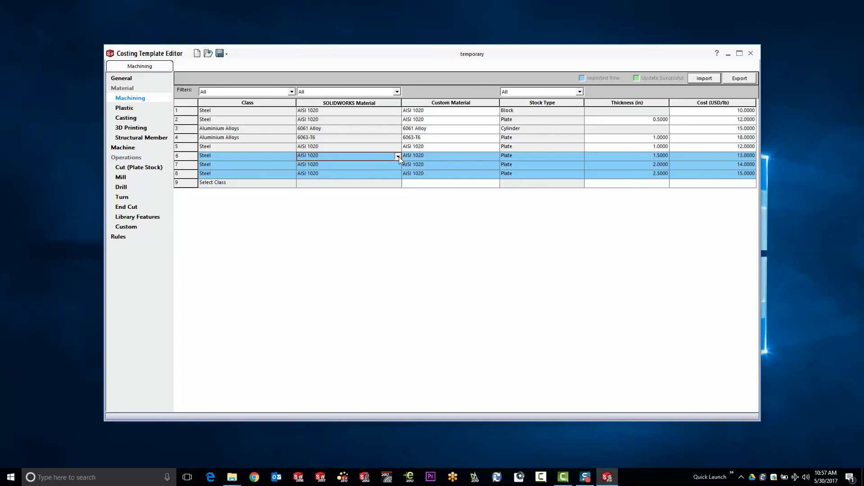
left_click(398, 156)
left_click(398, 157)
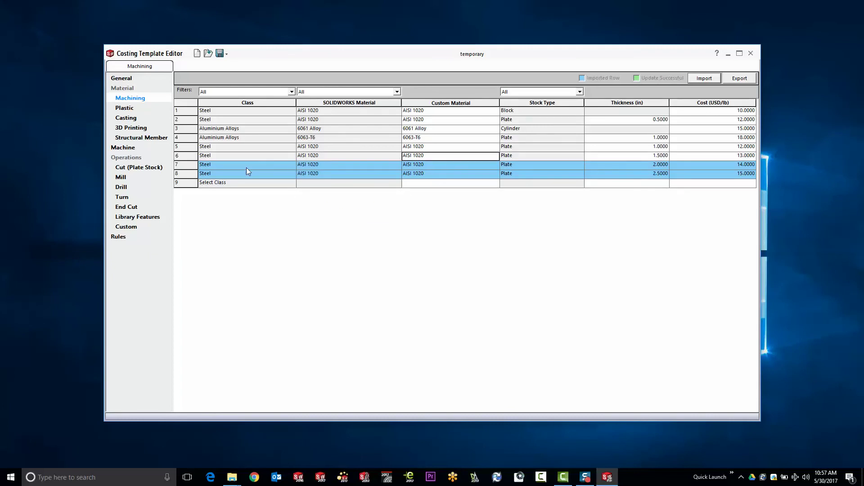
left_click(397, 166)
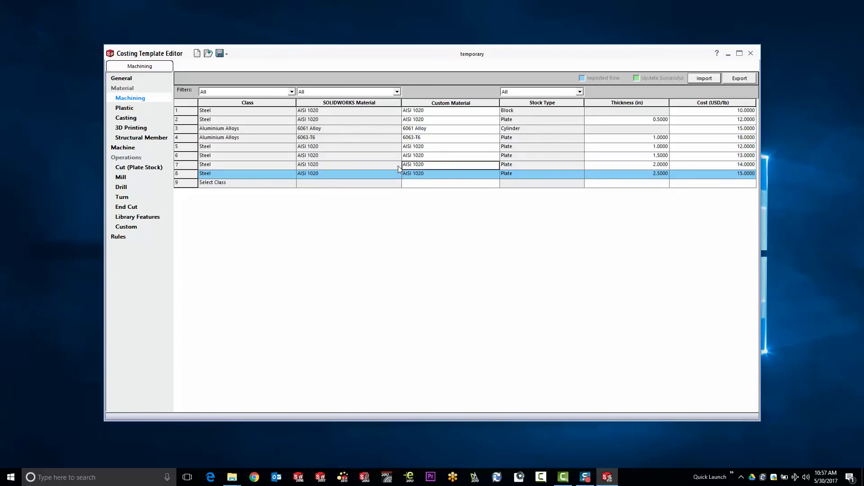
left_click(399, 176)
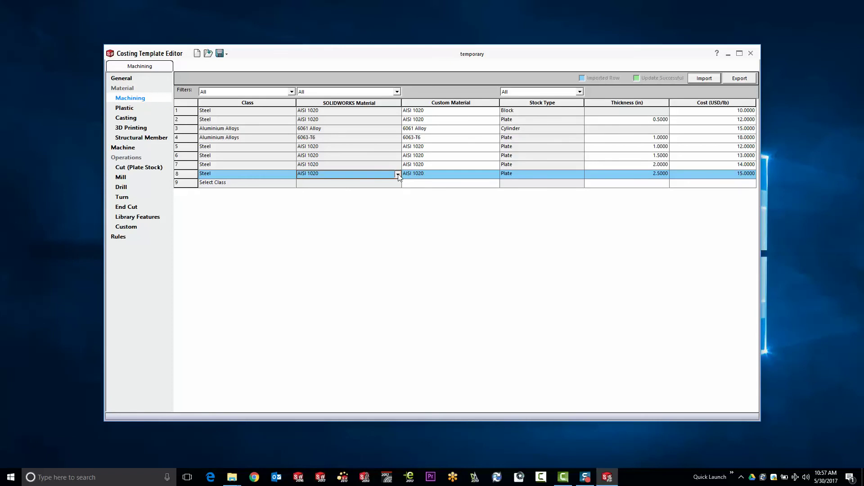
left_click(398, 176)
left_click(398, 175)
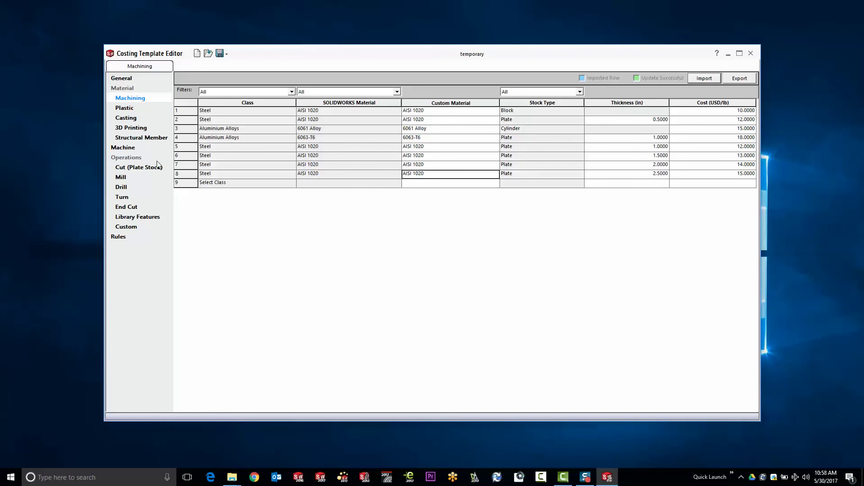
Step: Add a Mill machine to the Machining table, enabled for milling, turning and drilling
left_click(128, 149)
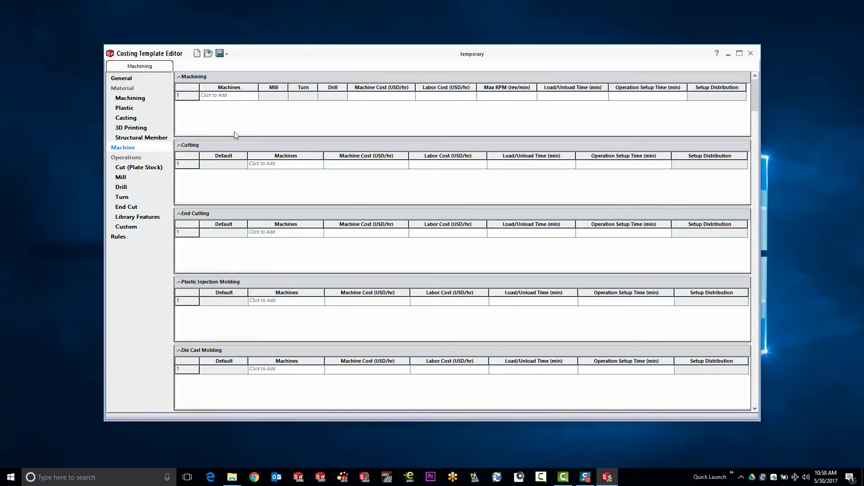
left_click(232, 96)
left_click(274, 97)
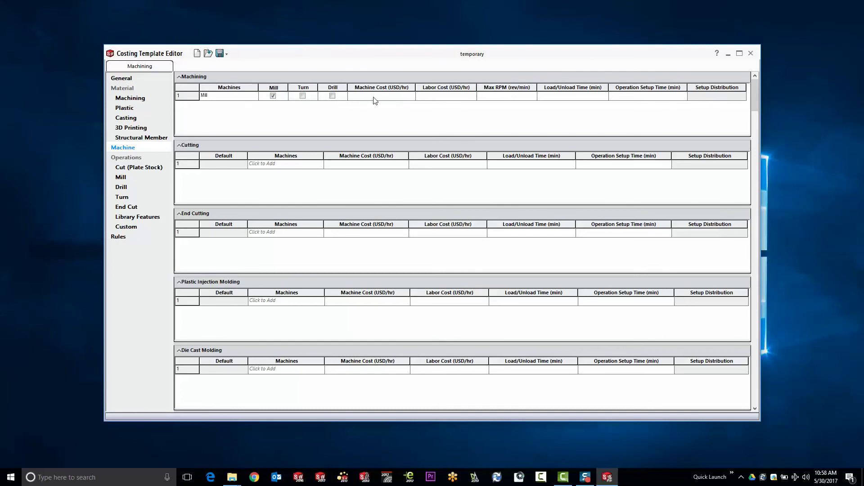
Step: Give the Mill 10 USD/hr machine cost, 5 USD/hr labor, 1500 max RPM, 5-minute load and setup
left_click(400, 97)
key("Tab")
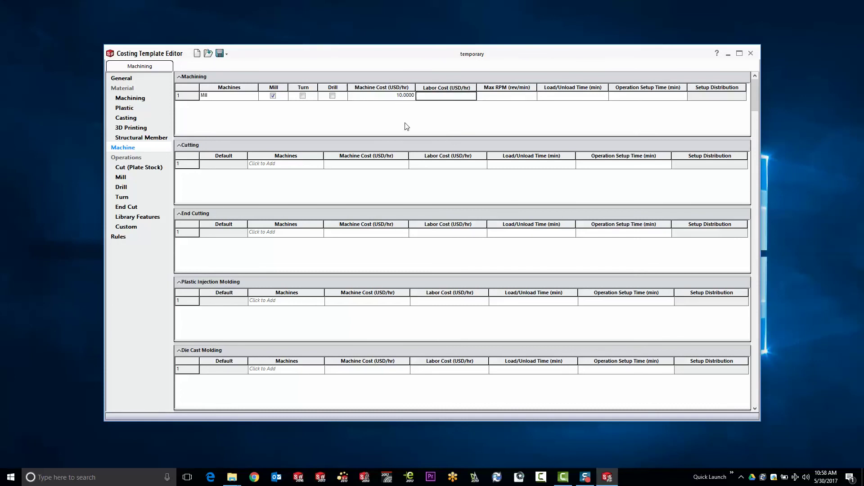
type("5")
key("Tab")
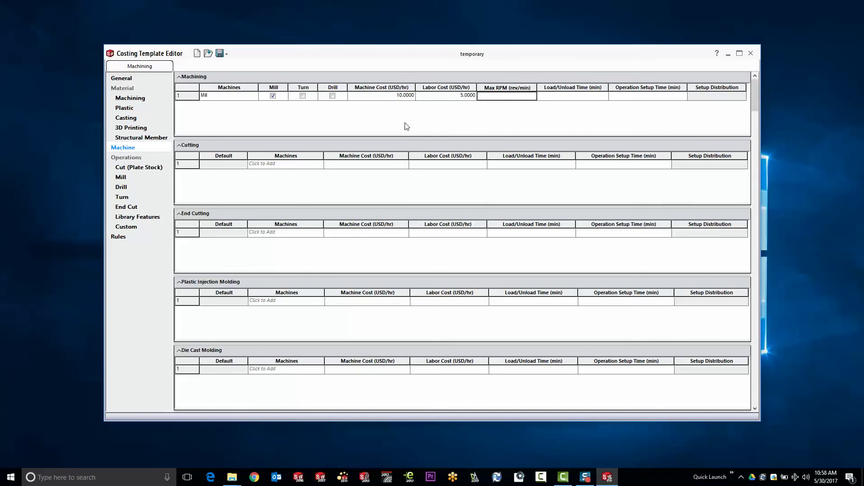
type("1500")
key("Tab")
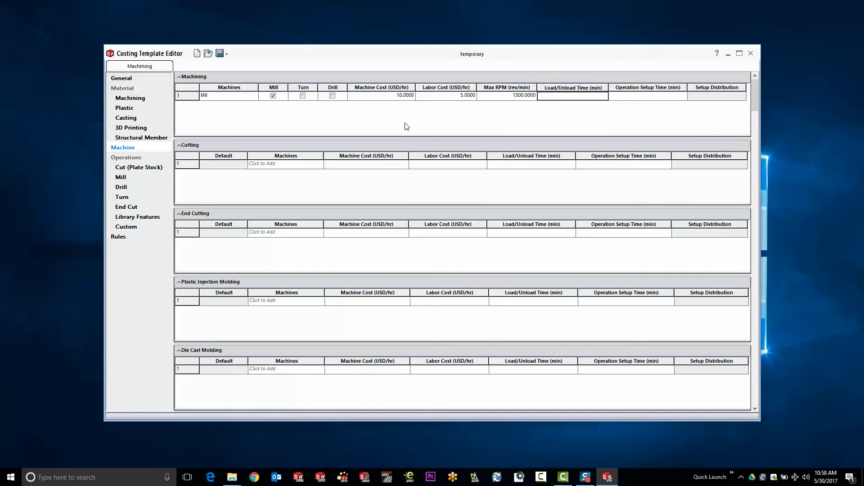
type("5")
key("Tab")
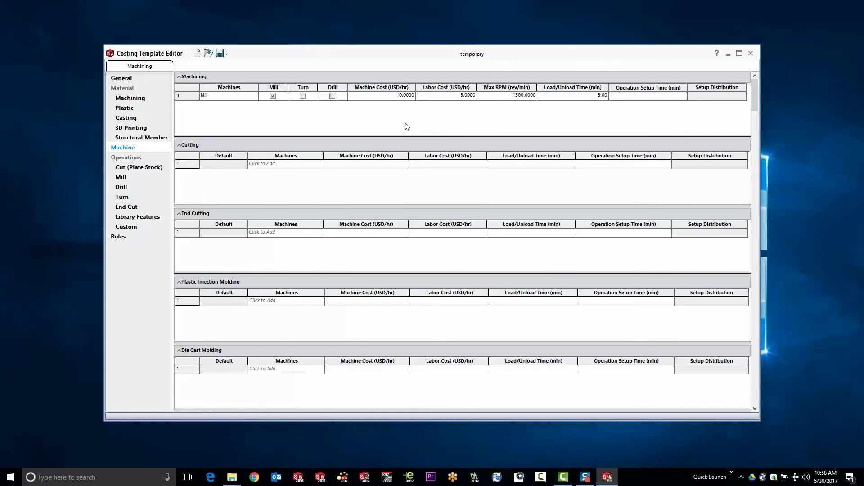
type("5")
key("Tab")
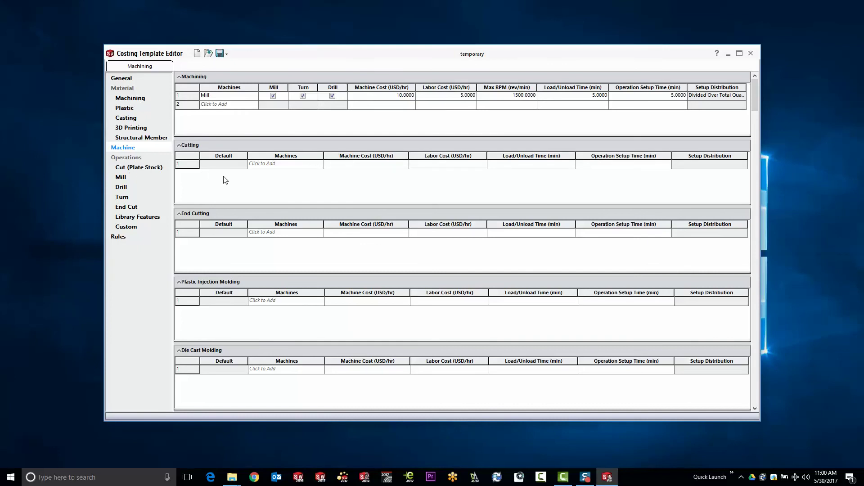
Step: Add a Cutter to the Cutting table at 10 USD/hr, zero labor, 5-minute load/unload and setup
left_click(280, 167)
type("Cutter")
left_click(397, 165)
key("Tab")
key("Tab")
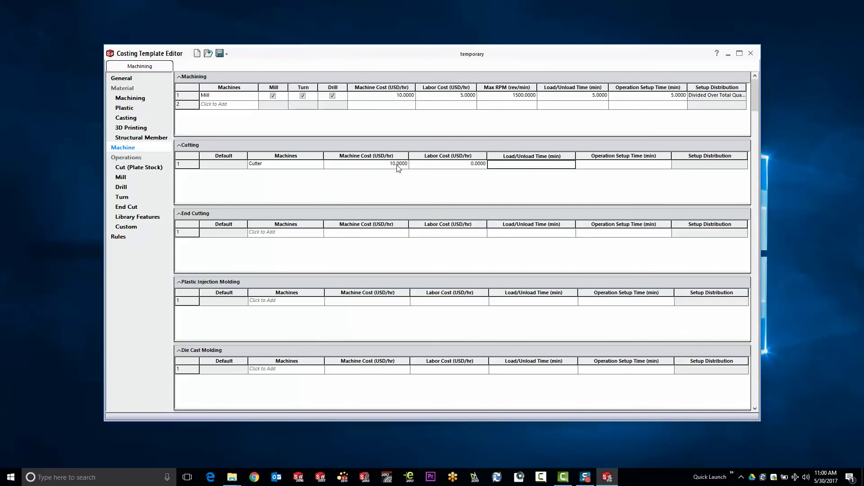
type("5")
key("Tab")
type("5")
key("Tab")
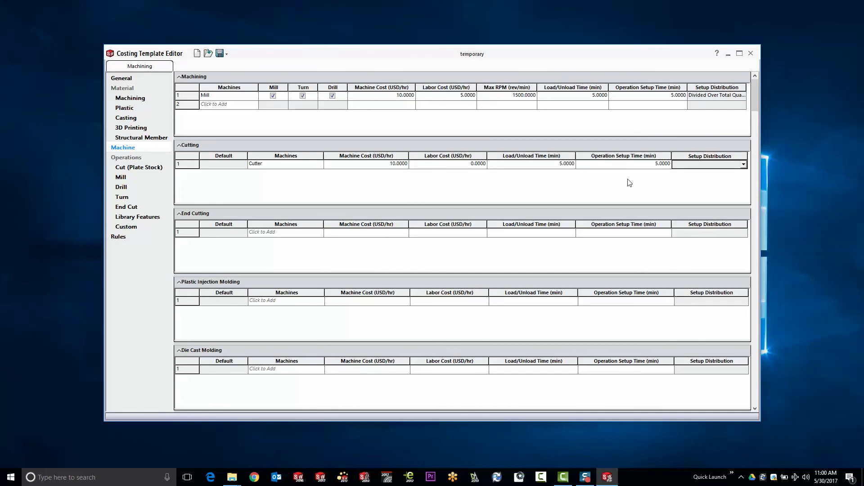
Step: Set the Cutter's setup distribution to Applied Once Per Part and go to Cut (Plate Stock)
left_click(744, 165)
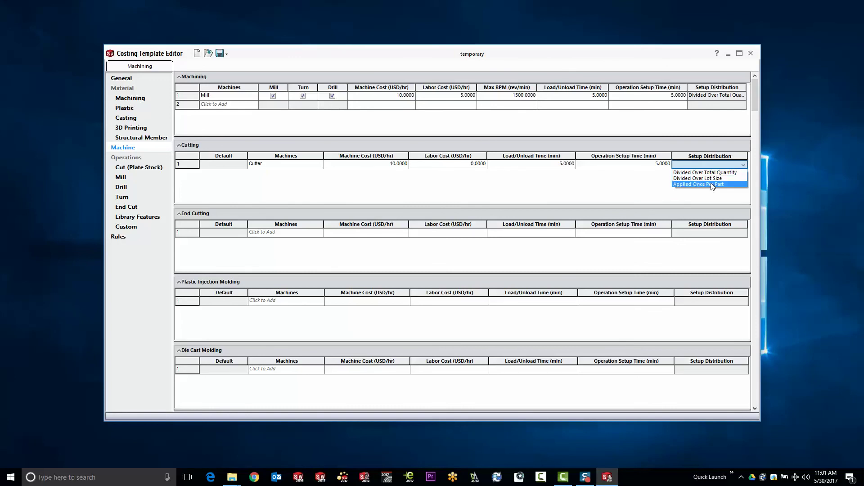
left_click(712, 183)
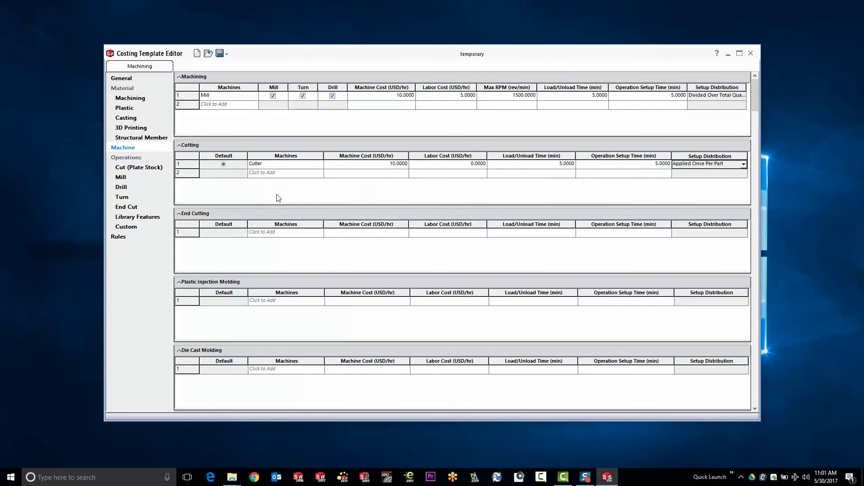
left_click(136, 170)
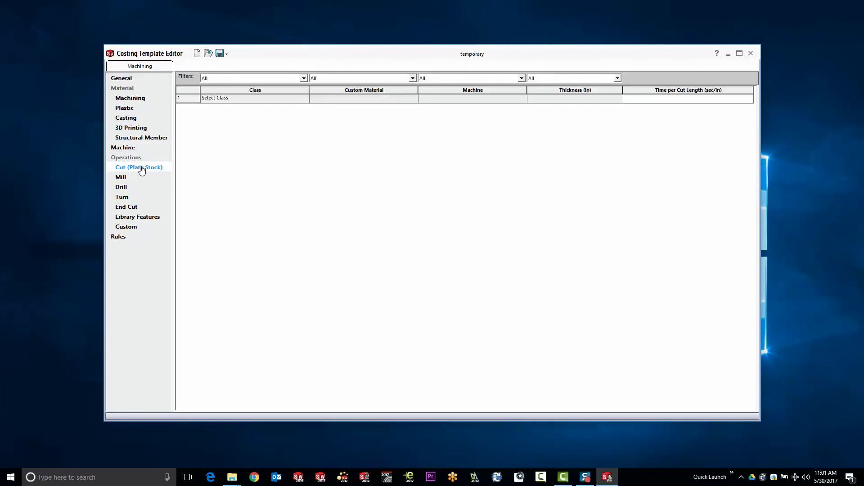
Step: Add a cut rule for Aluminium Alloys 6063-T6 on the Cutter at 1.0000 in, 60 sec/in
left_click(305, 98)
left_click(305, 99)
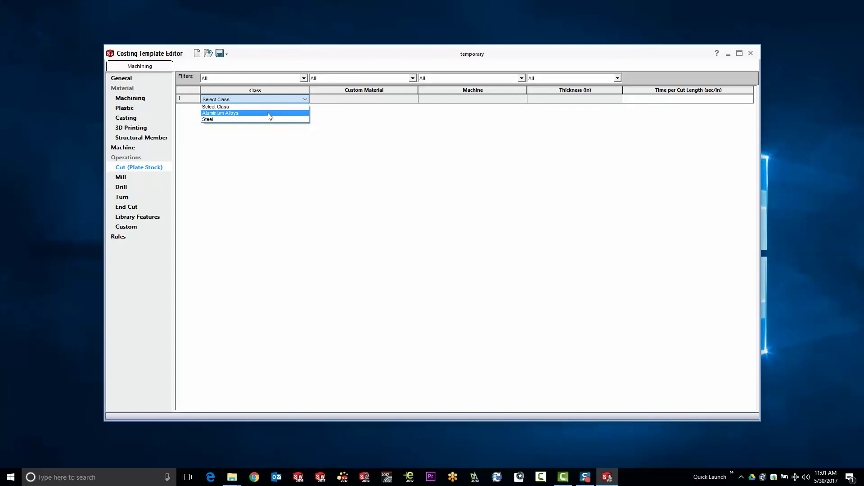
left_click(228, 113)
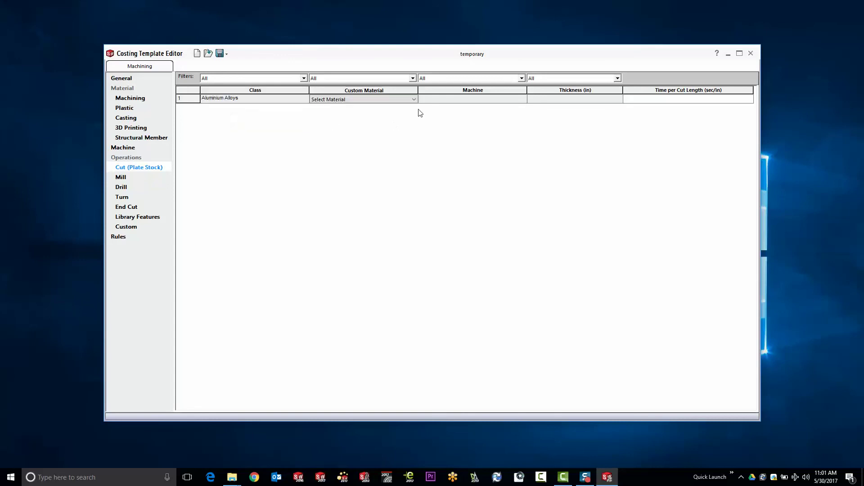
left_click(415, 99)
left_click(338, 113)
left_click(523, 99)
left_click(452, 113)
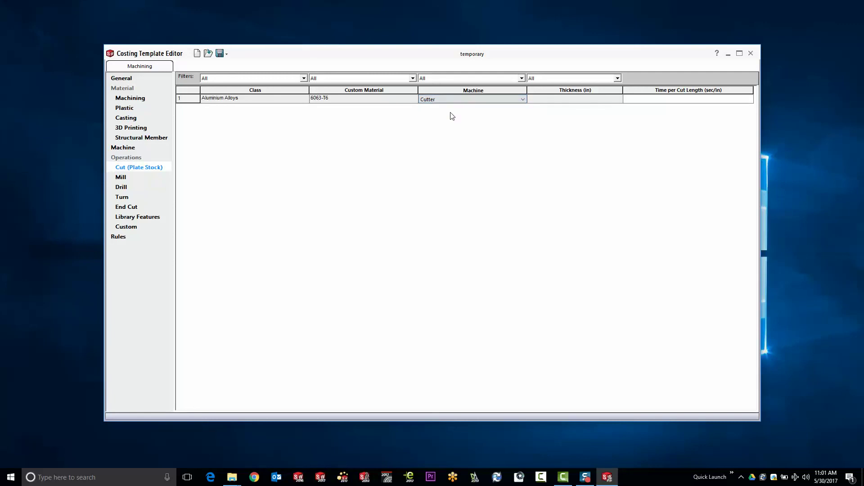
left_click(620, 99)
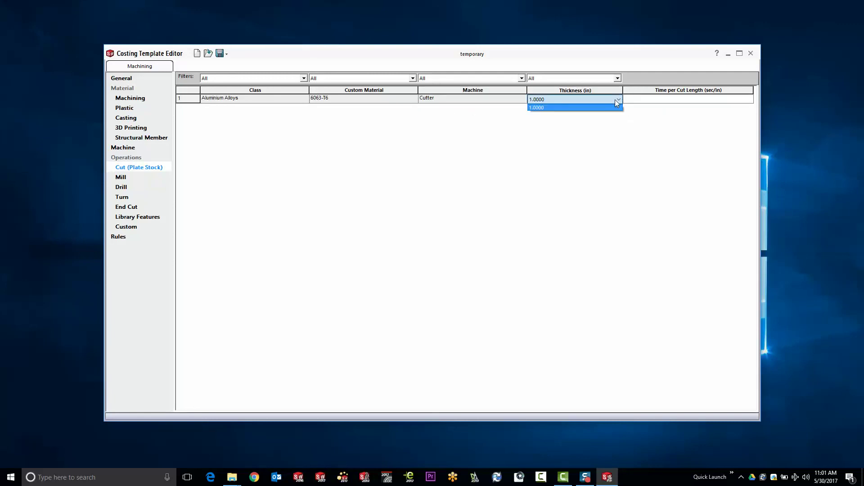
left_click(540, 108)
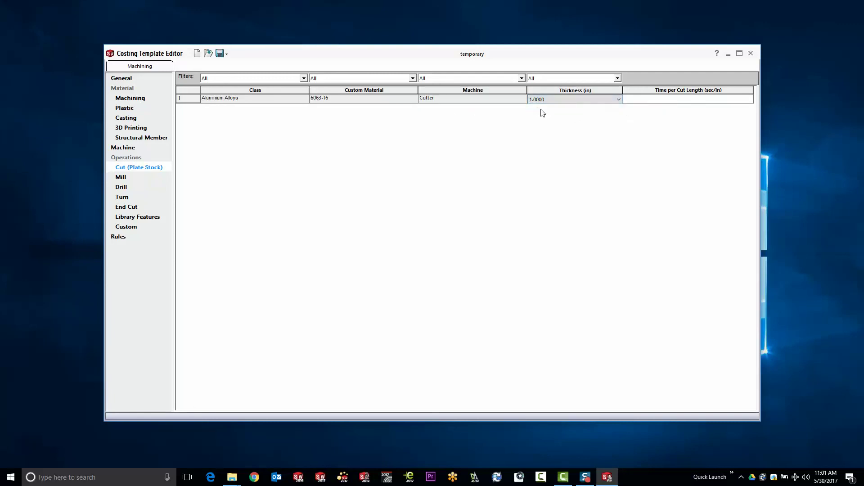
left_click(696, 100)
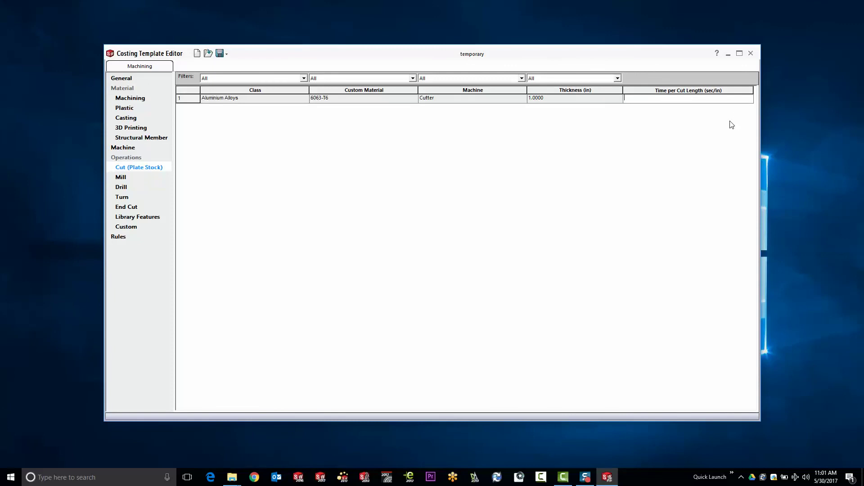
type("60")
key("Return")
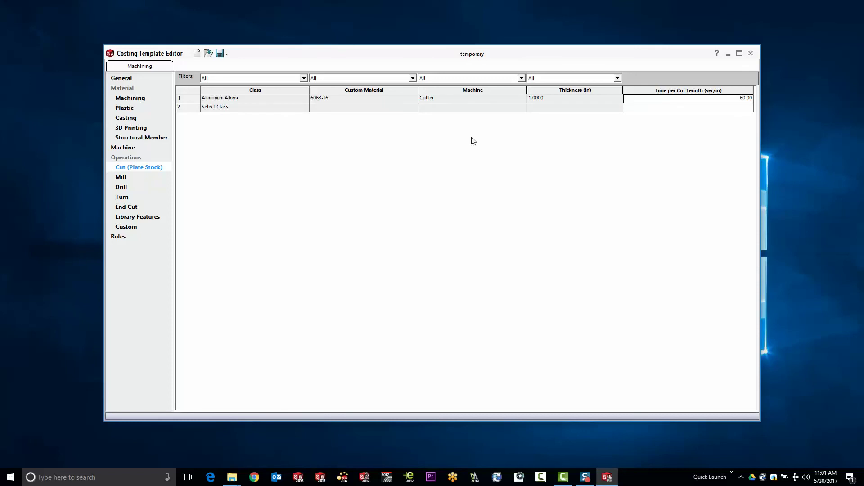
Step: Add a second rule for Steel AISI 1020 on the Cutter at 1.5000 in, 60 sec/in
left_click(305, 108)
left_click(305, 108)
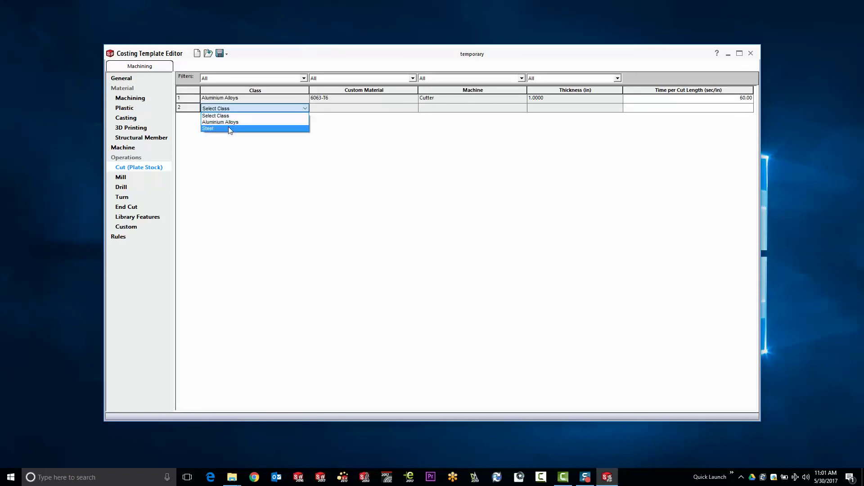
left_click(411, 109)
left_click(410, 109)
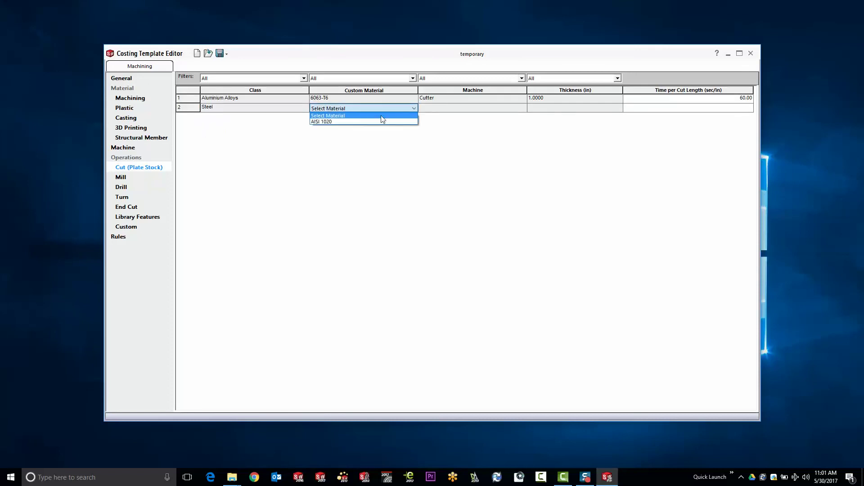
left_click(358, 122)
left_click(517, 112)
left_click(516, 112)
left_click(470, 121)
left_click(621, 110)
left_click(621, 109)
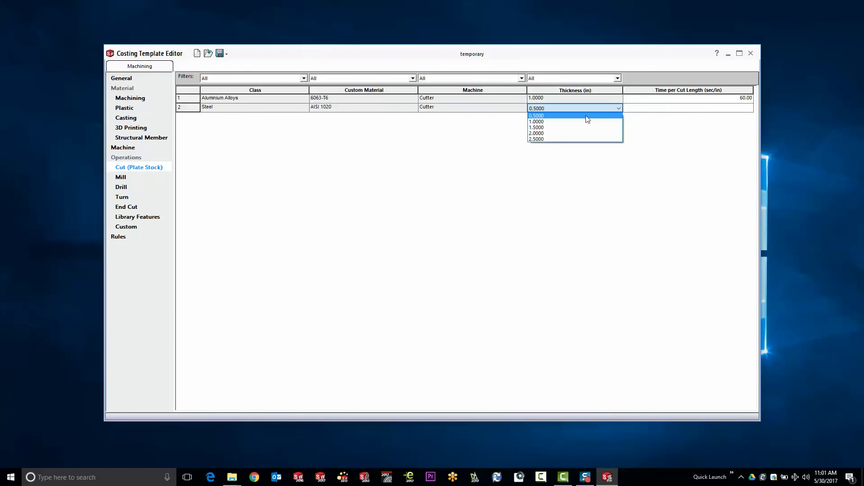
left_click(559, 129)
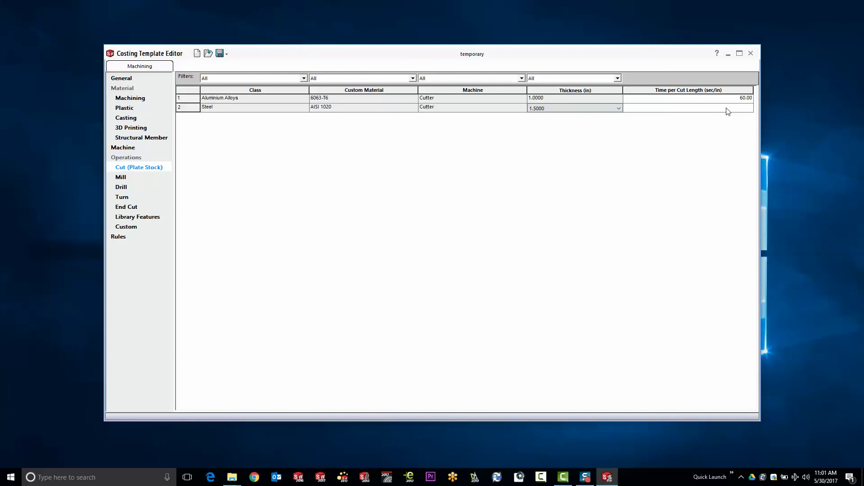
left_click(739, 110)
type("60")
key("Return")
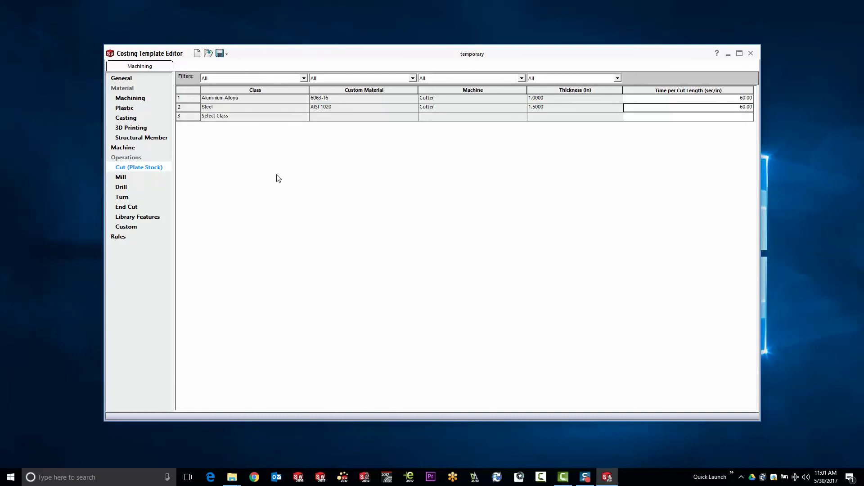
Step: In the Mill operation table, set row 1 to class Steel and material AISI 1020
left_click(119, 178)
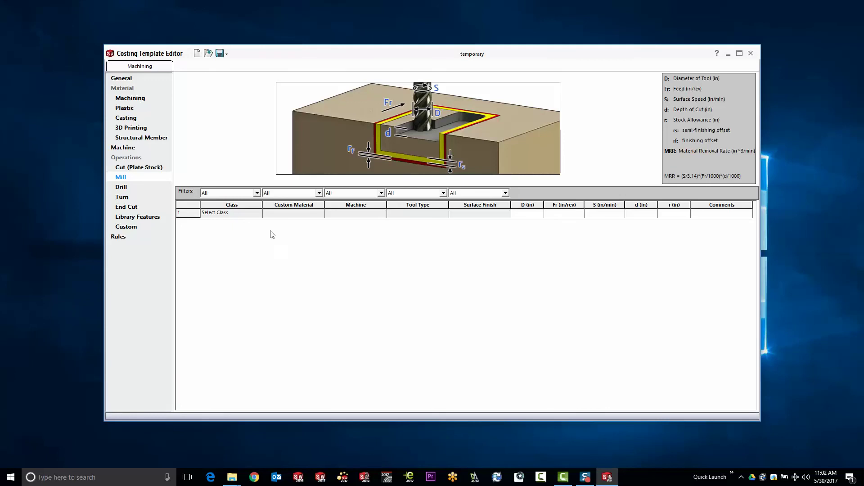
left_click(243, 214)
left_click(259, 215)
left_click(258, 215)
left_click(259, 215)
left_click(216, 230)
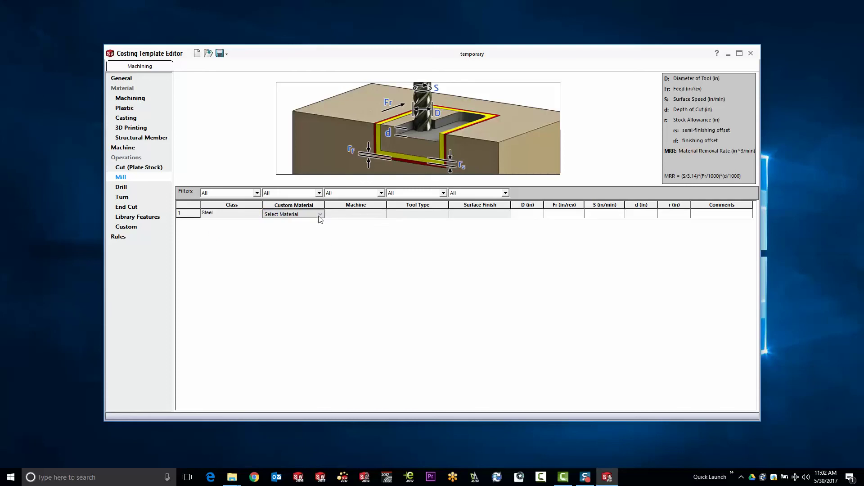
left_click(320, 214)
left_click(320, 214)
left_click(300, 231)
Step: Set that row's machine to Mill, tool to Ball End Mill, and finish to Semi-Finishing
left_click(380, 214)
left_click(381, 214)
left_click(344, 231)
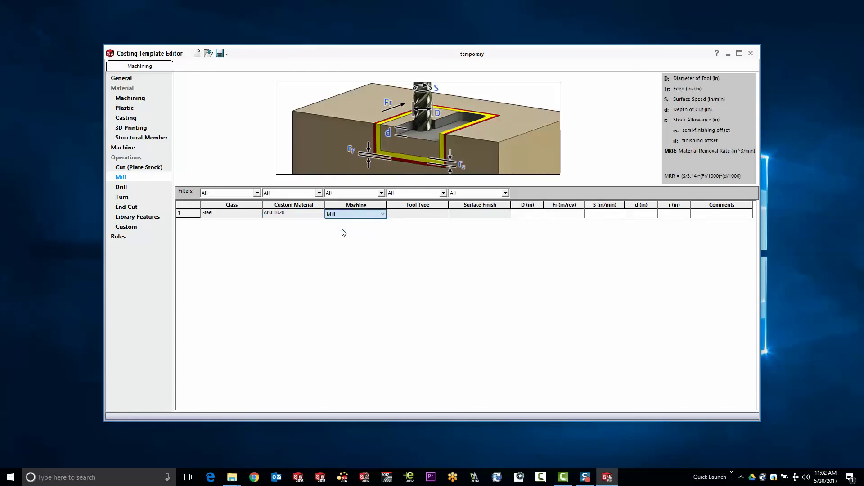
left_click(443, 215)
left_click(443, 215)
left_click(423, 229)
left_click(445, 214)
left_click(445, 215)
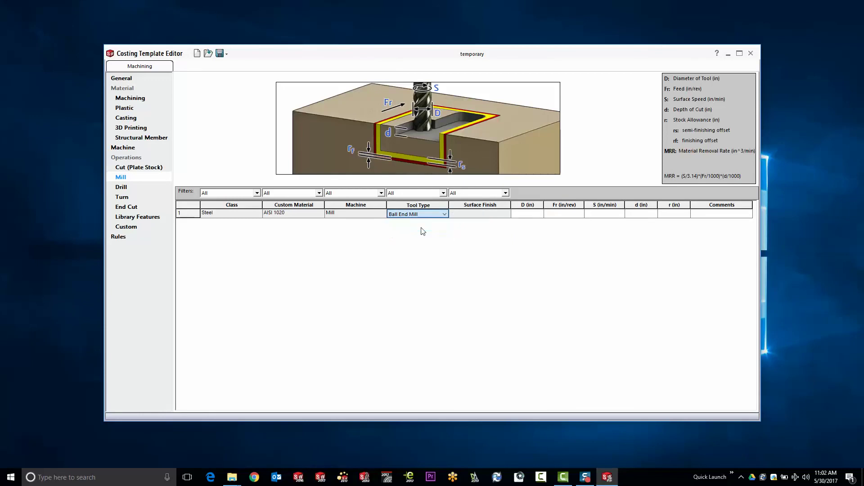
left_click(505, 215)
left_click(485, 226)
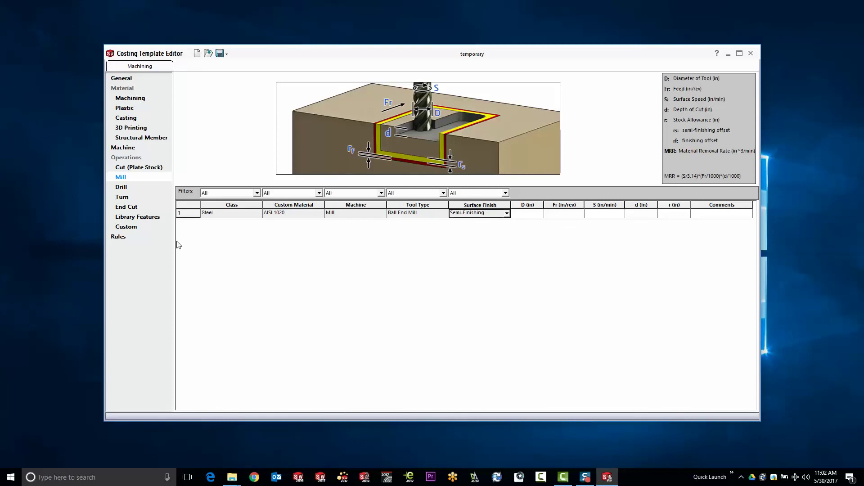
Step: Review the Drill and Turn settings, then start a Library Features name entry
left_click(122, 189)
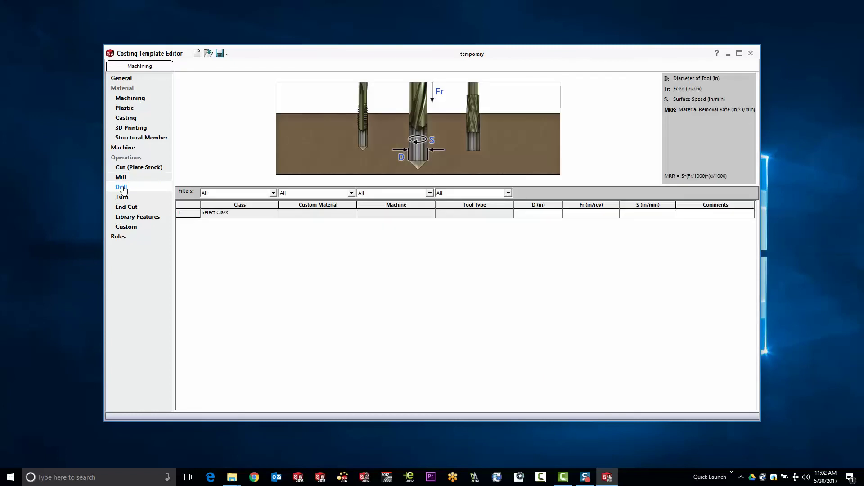
left_click(122, 199)
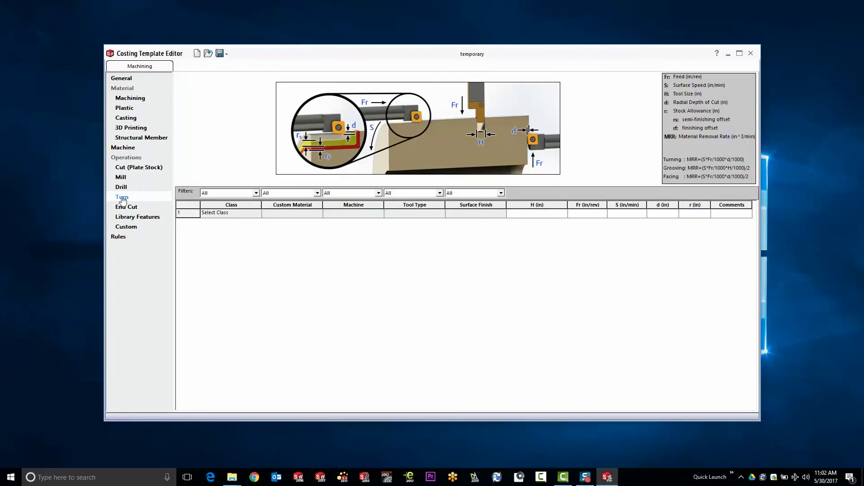
left_click(128, 218)
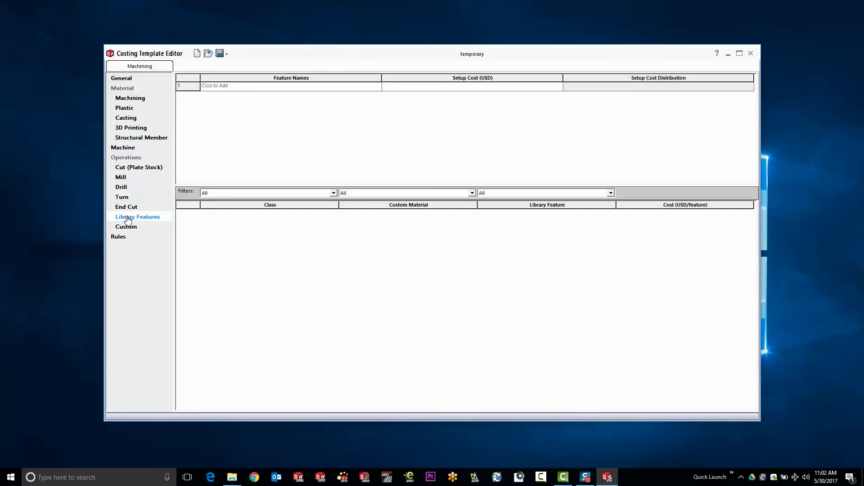
left_click(371, 88)
Step: Add a custom operation named Anodize with selection type Part
left_click(126, 228)
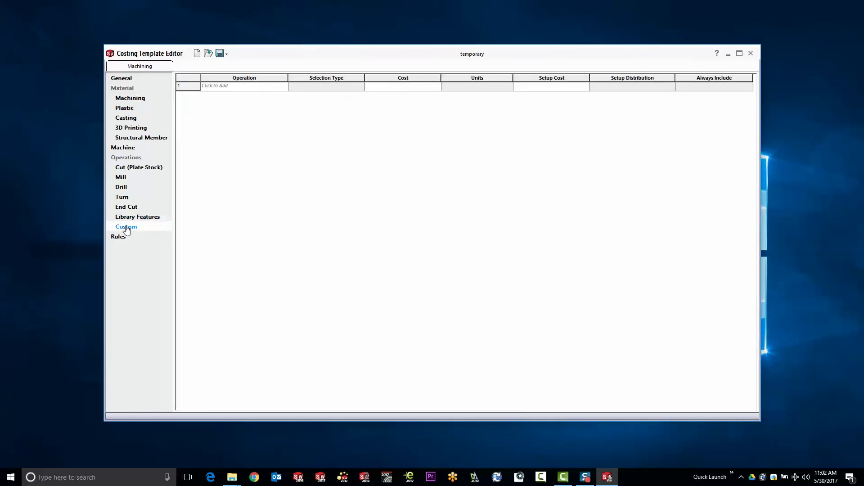
left_click(256, 85)
type("Anotize")
key("BackSpace")
key("BackSpace")
key("BackSpace")
type("ize")
left_click(362, 87)
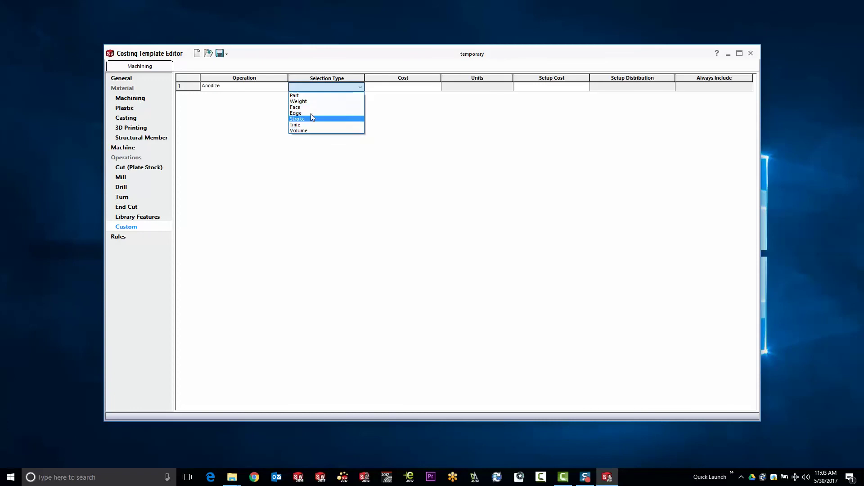
left_click(308, 96)
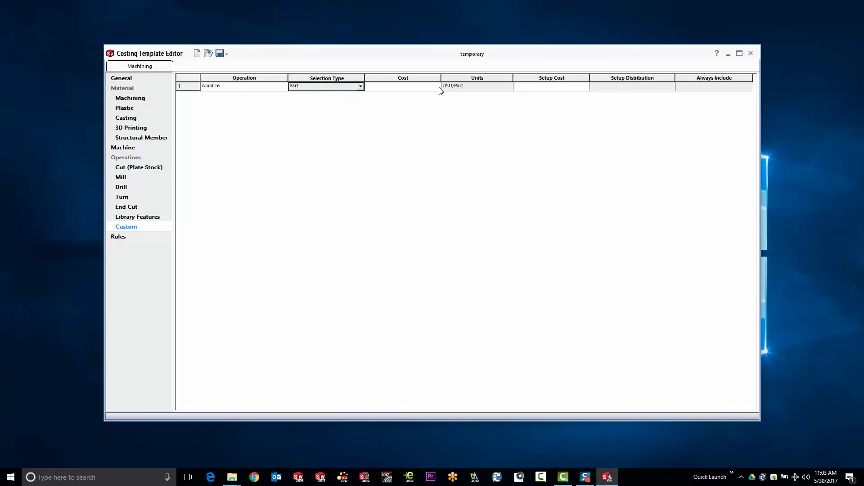
Step: Give Anodize a cost of 5.0000 USD/Part and a setup cost of 1.0000
left_click(428, 87)
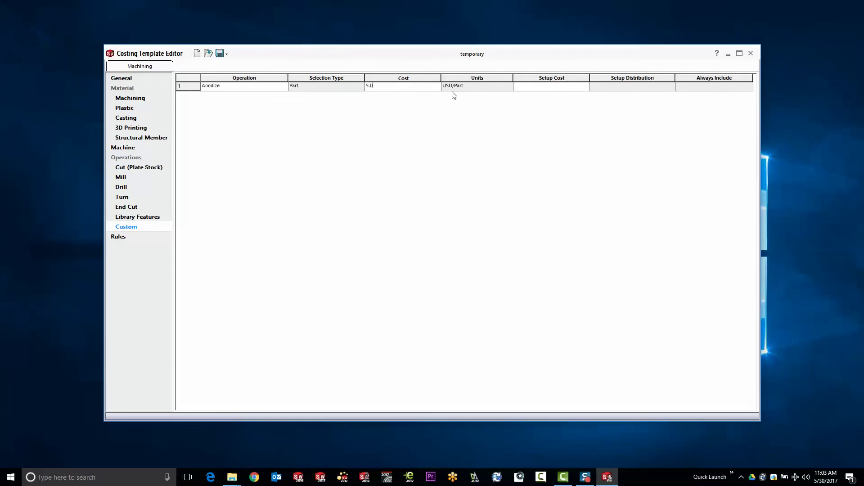
key("Tab")
left_click(565, 89)
type("1")
key("Return")
Step: Apply the Anodize setup once per part and set it to always be included
left_click(673, 89)
left_click(670, 86)
left_click(638, 107)
left_click(725, 89)
left_click(749, 87)
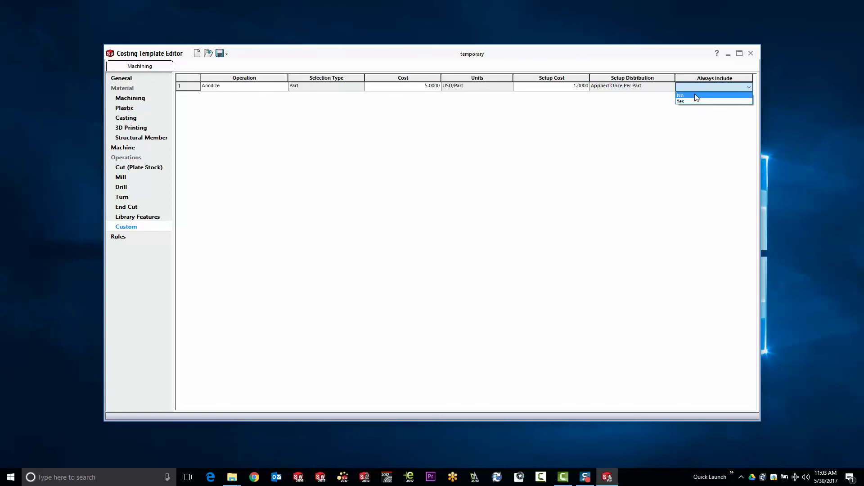
left_click(644, 90)
left_click(671, 88)
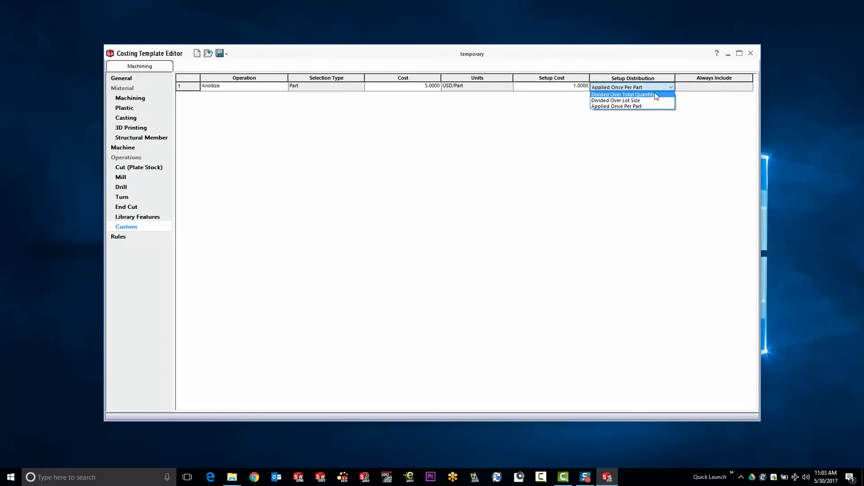
left_click(742, 90)
left_click(748, 91)
left_click(749, 87)
left_click(693, 101)
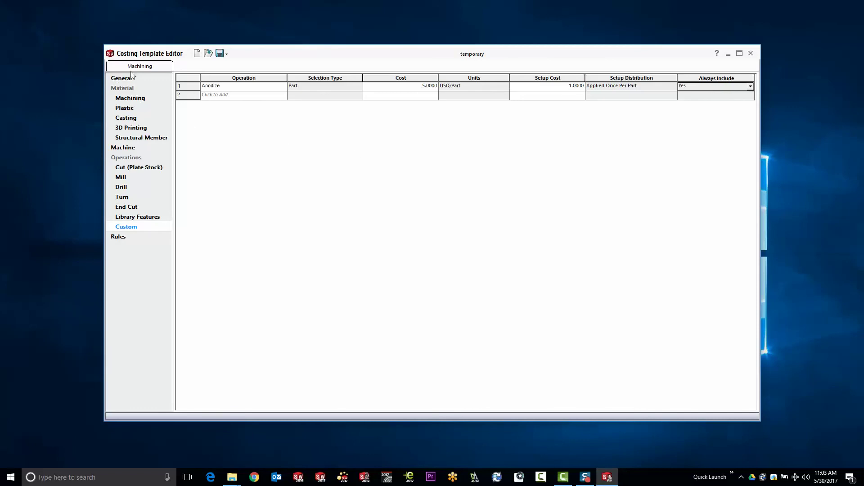
Step: Save the costing template and launch SOLIDWORKS 2017
left_click(220, 55)
left_click(321, 478)
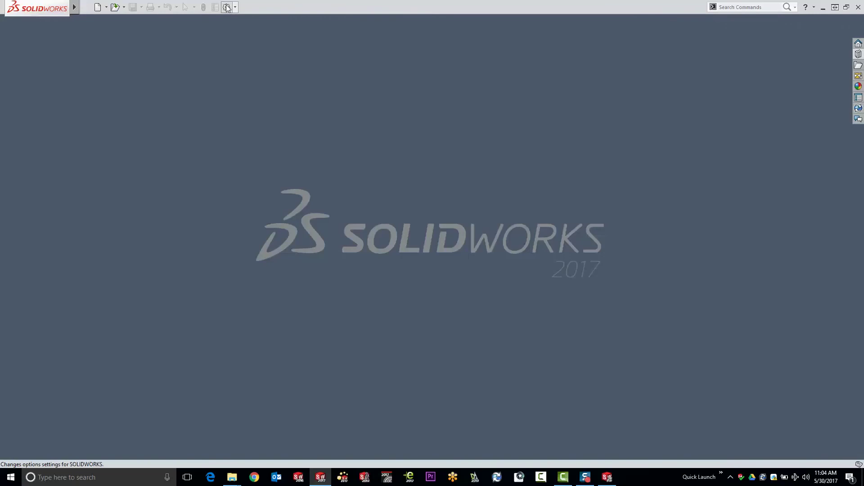
left_click(226, 7)
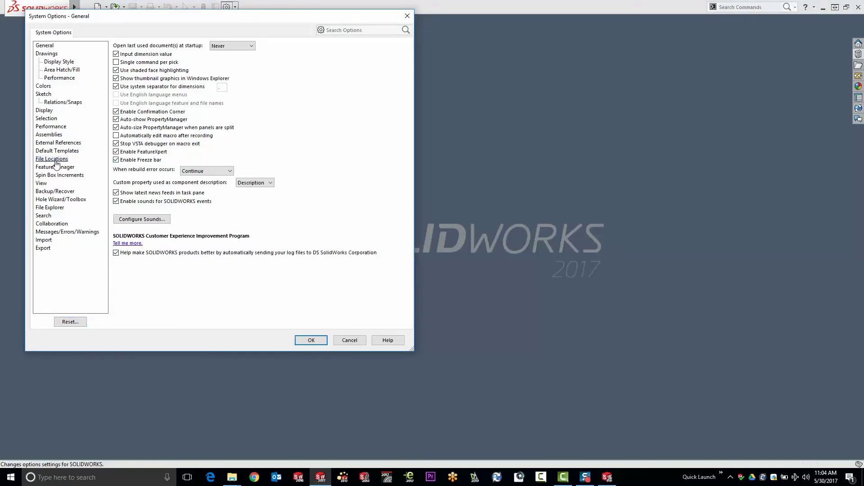
left_click(55, 161)
left_click(207, 53)
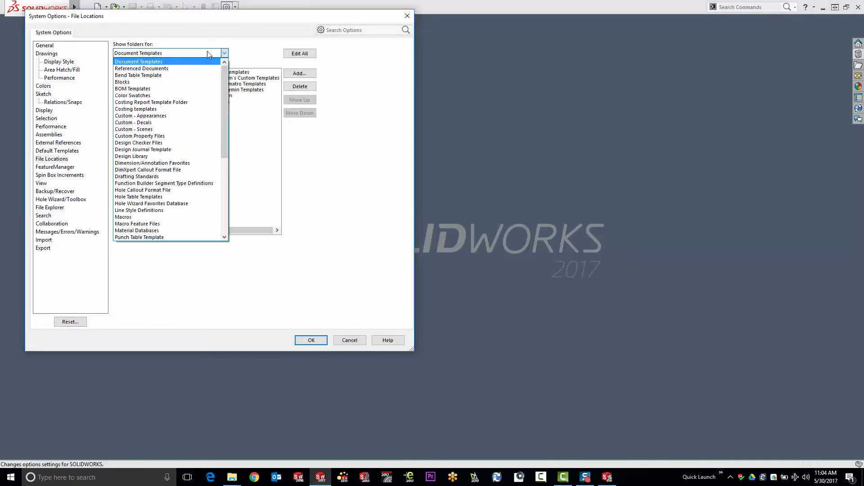
left_click(200, 109)
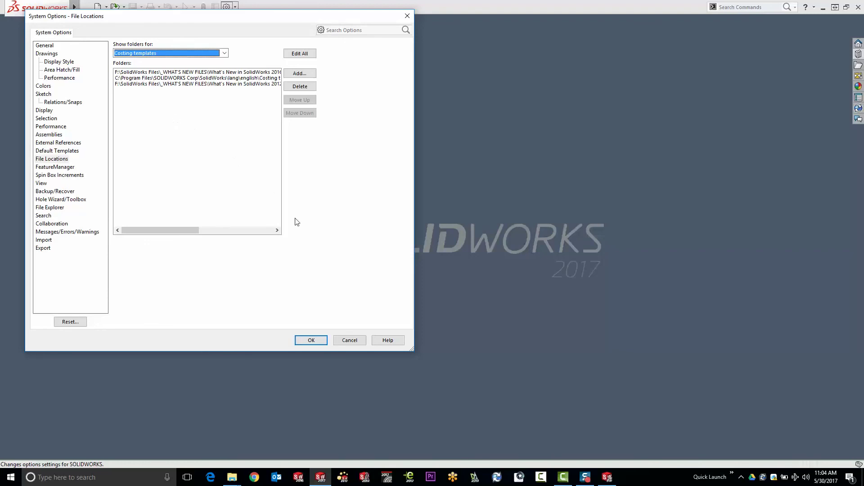
left_click(350, 340)
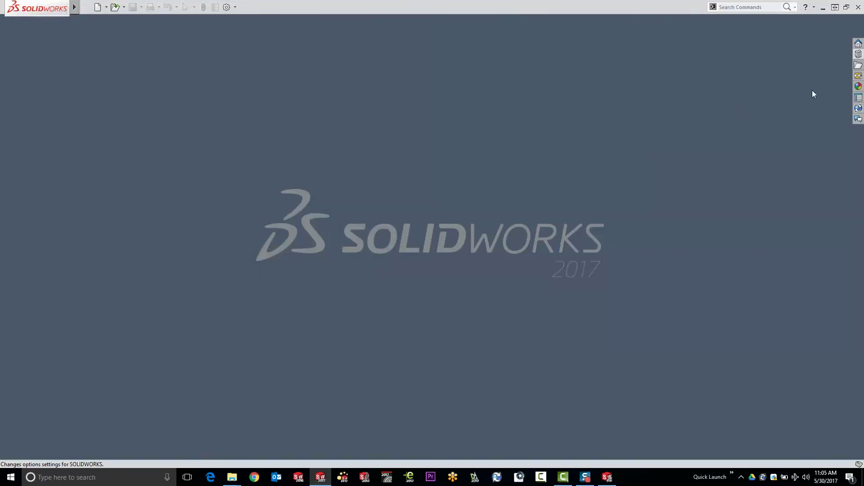
Step: Open TORSO SUPPORT FRAME.sldasm from Samples > What's New in SolidWorks 2016 > 18 - Costing SP0
left_click(858, 65)
left_click(726, 31)
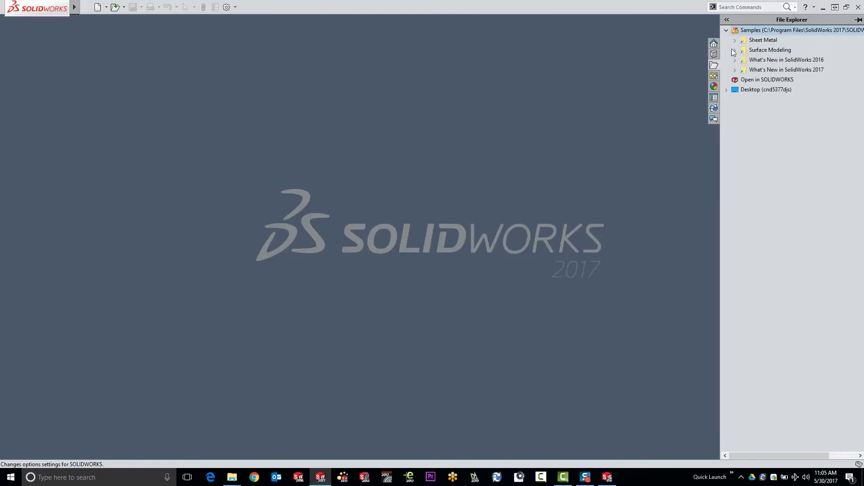
left_click(734, 60)
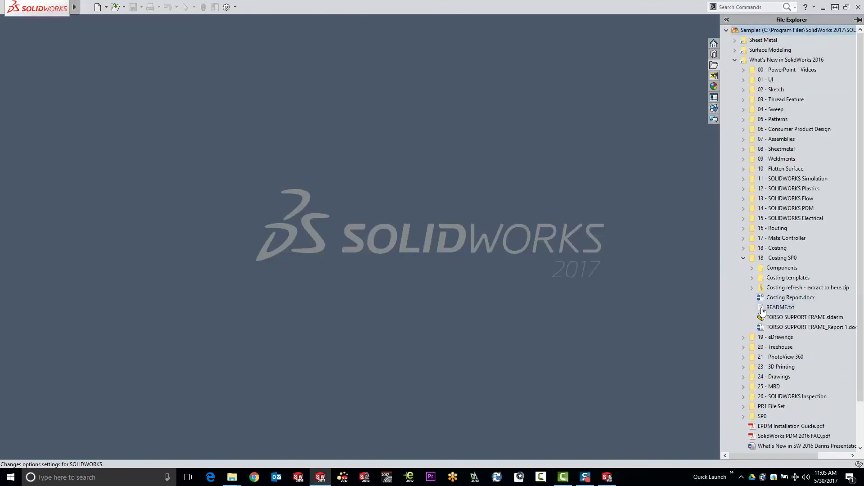
left_click_drag(775, 317, 361, 107)
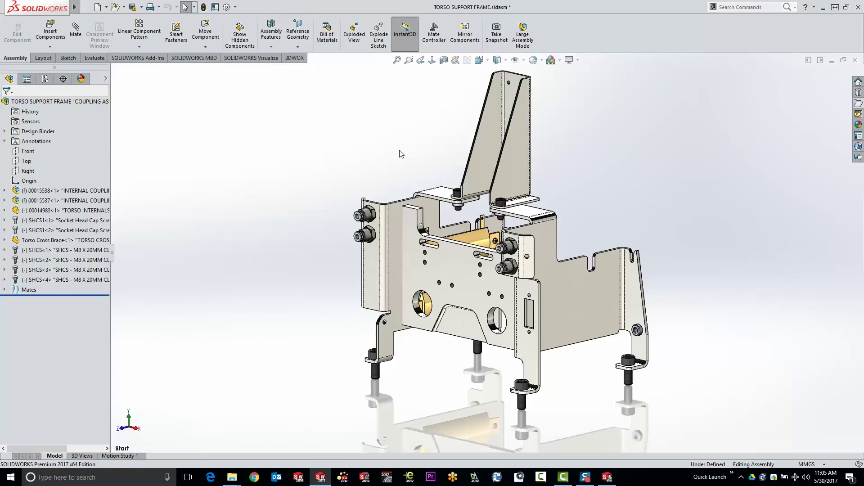
Step: Start Costing on the assembly, declining the costing template prompt
left_click(101, 61)
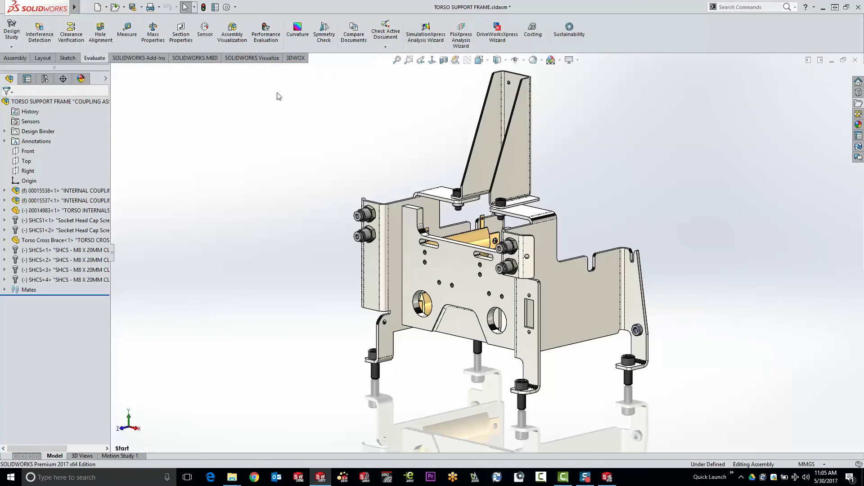
left_click(539, 36)
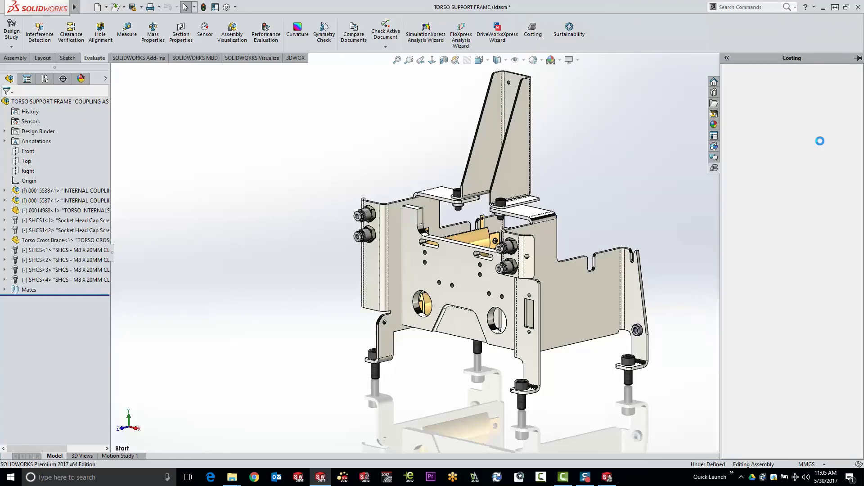
left_click(488, 283)
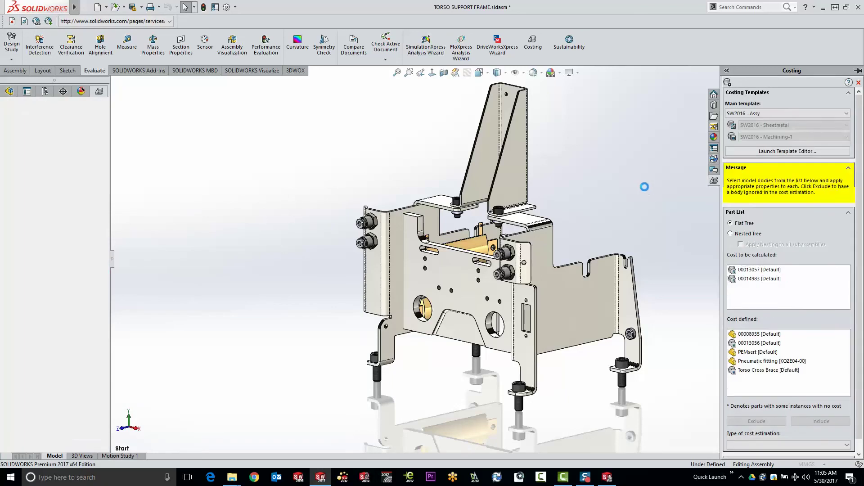
Step: Check parts 00008935, PEMsert, Pneumatic fitting and 00014983 in the Part List, then select the cross brace plate
left_click(747, 351)
left_click(750, 369)
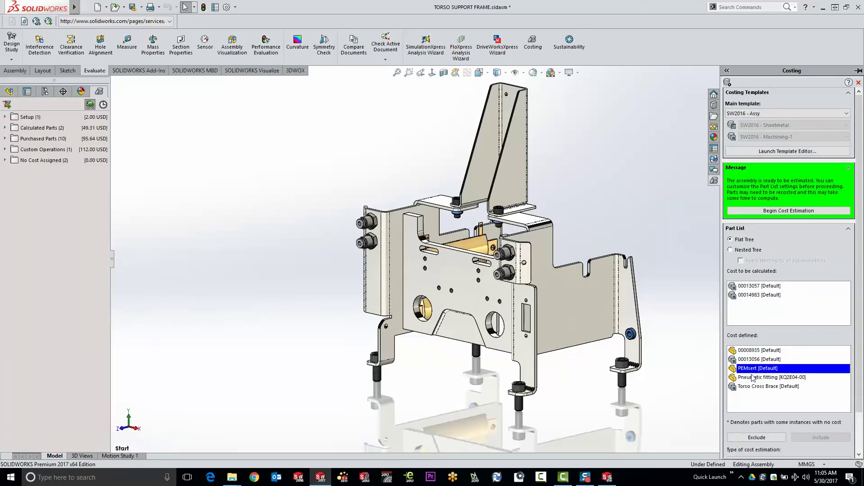
left_click(752, 378)
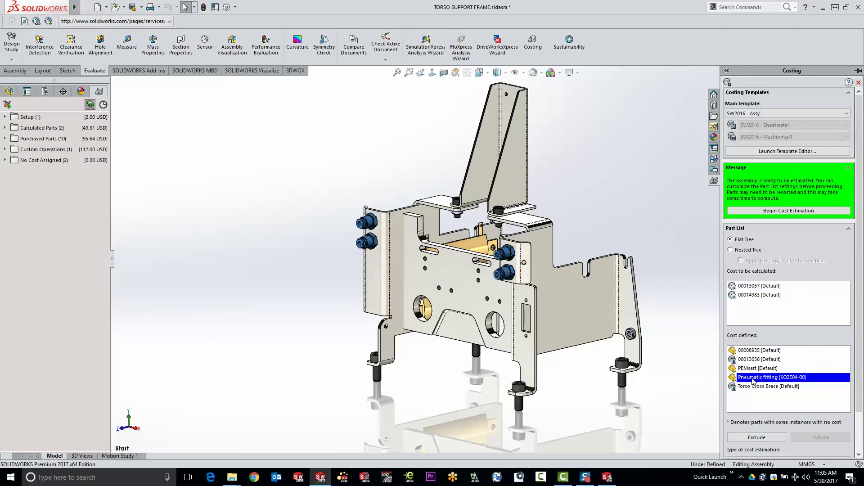
left_click(759, 295)
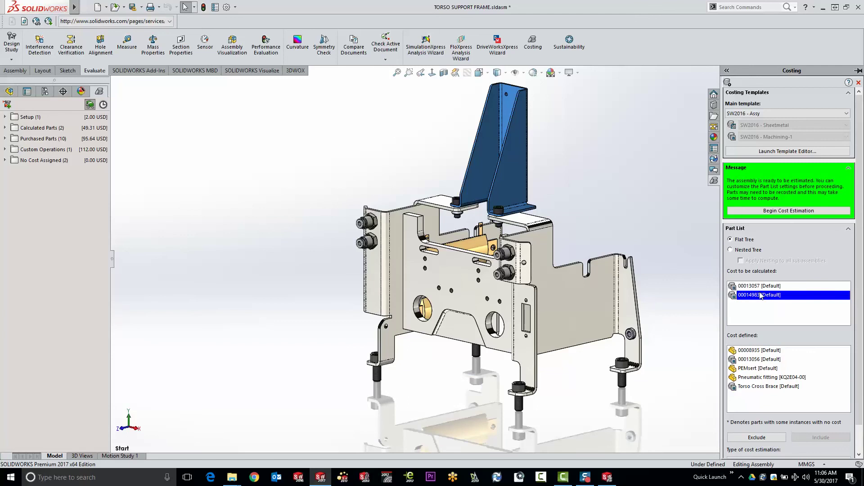
left_click(478, 225)
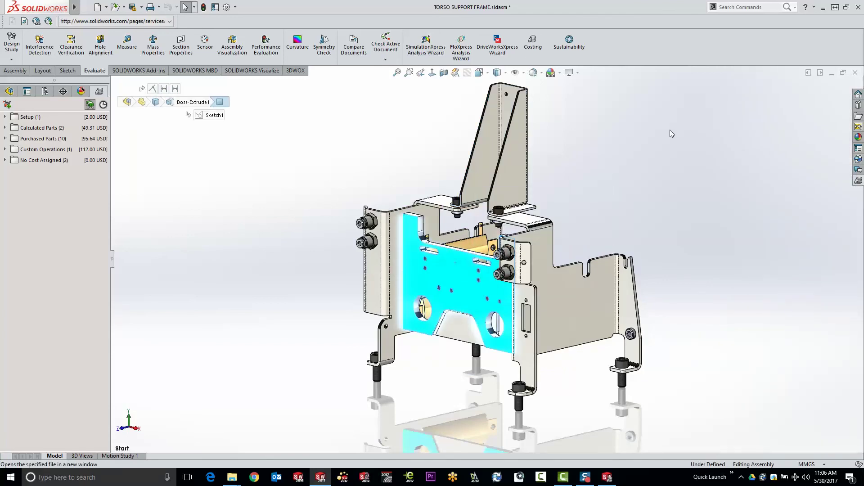
Step: Cost Torso Cross Brace with Mike's Machine Shop template in Steel, locking 14.78 USD as baseline
right_click(476, 21)
left_click(759, 42)
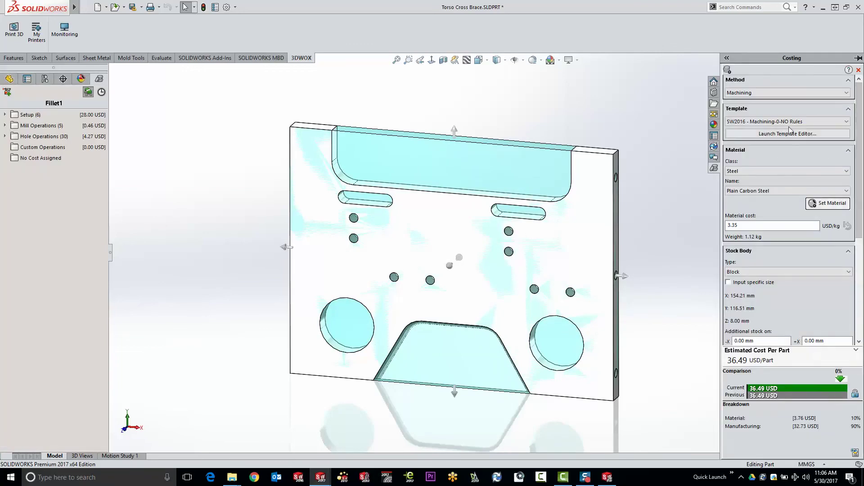
left_click(792, 122)
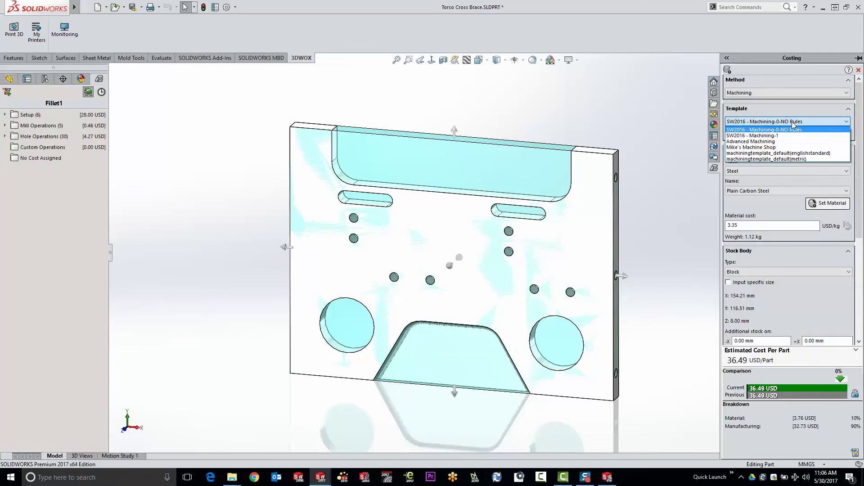
left_click(788, 147)
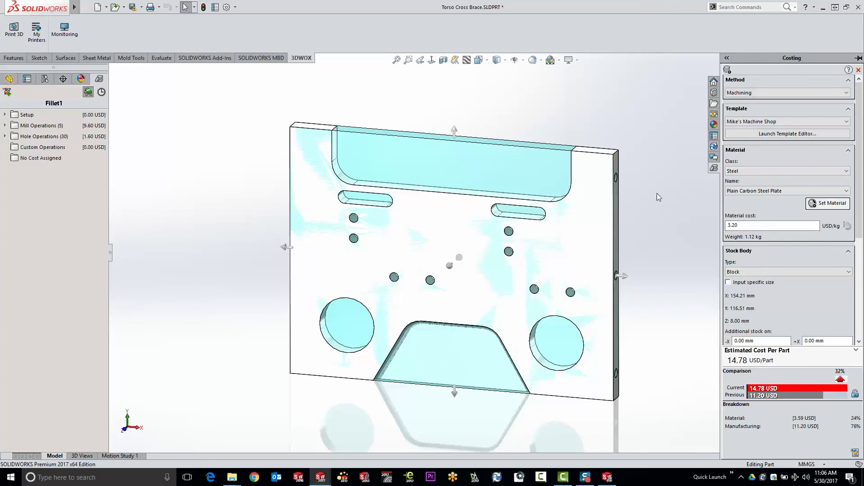
left_click(792, 173)
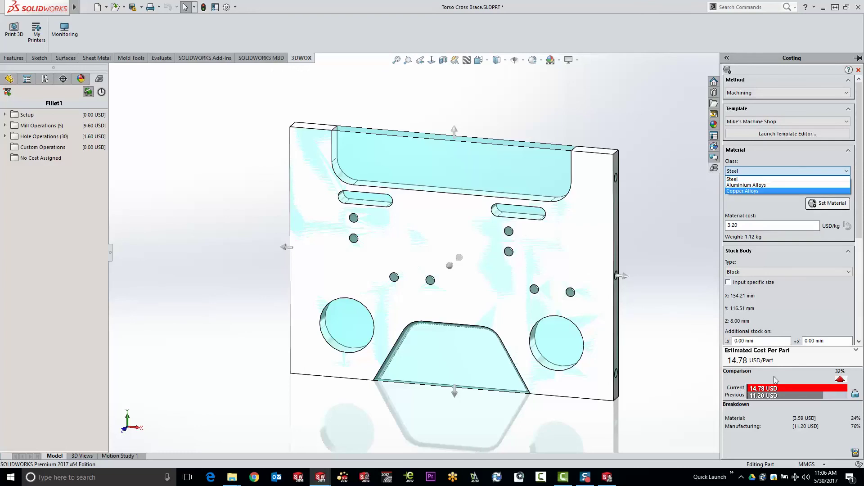
left_click(855, 395)
left_click(855, 394)
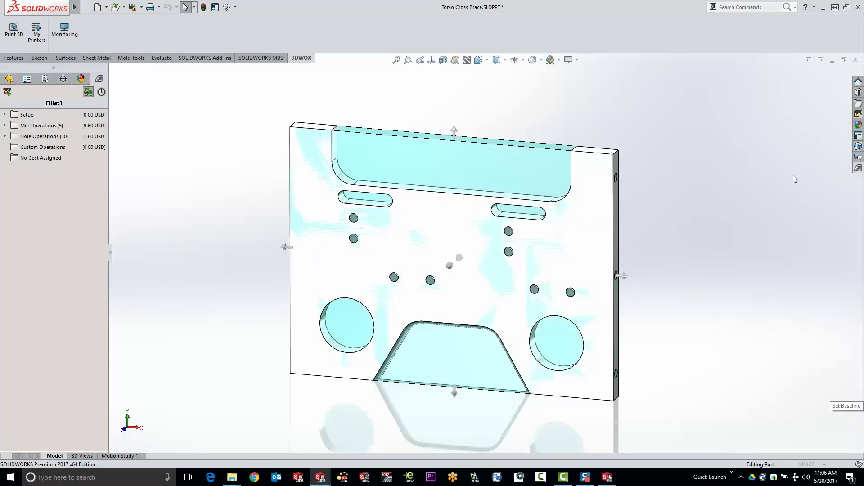
Step: Pin the Costing pane and switch the material class to Aluminium Alloys (10.66 USD)
left_click(858, 168)
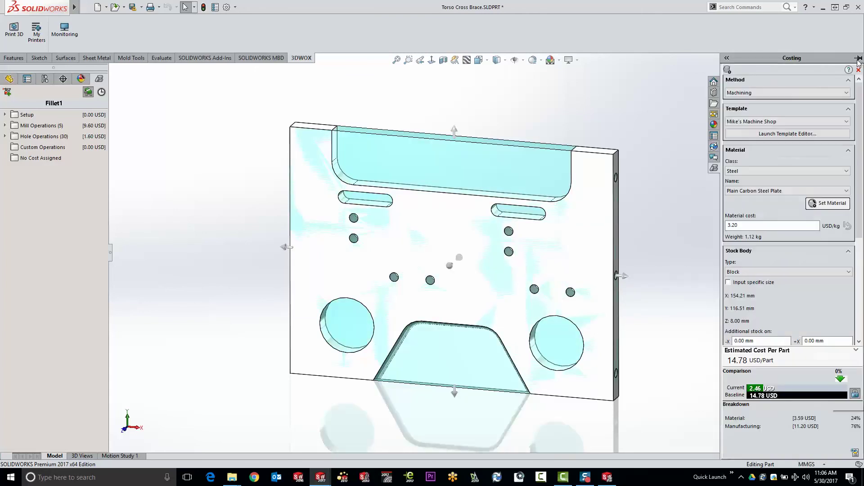
left_click(858, 57)
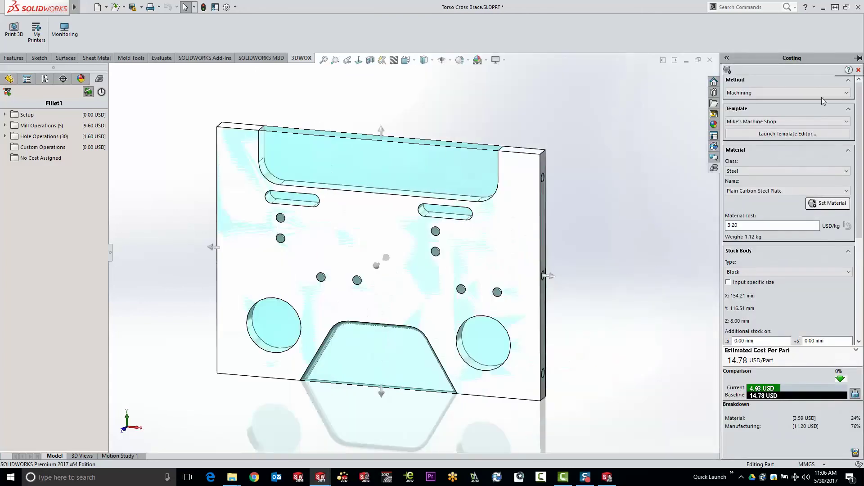
left_click(785, 171)
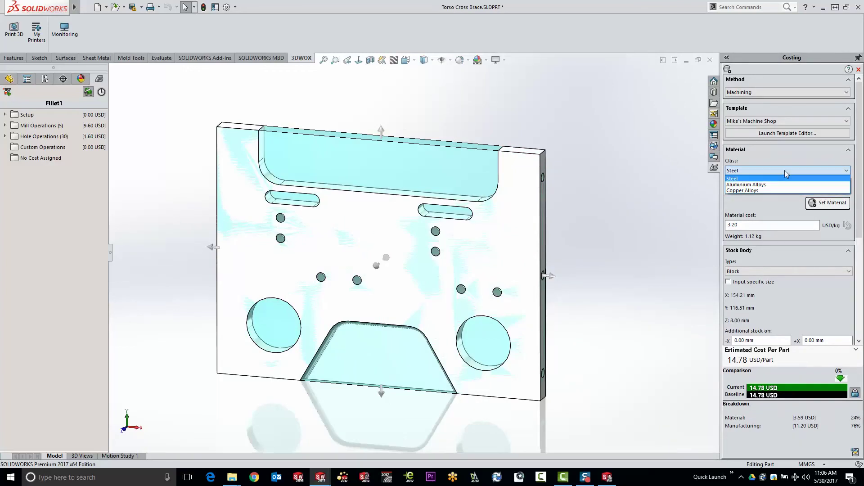
left_click(782, 182)
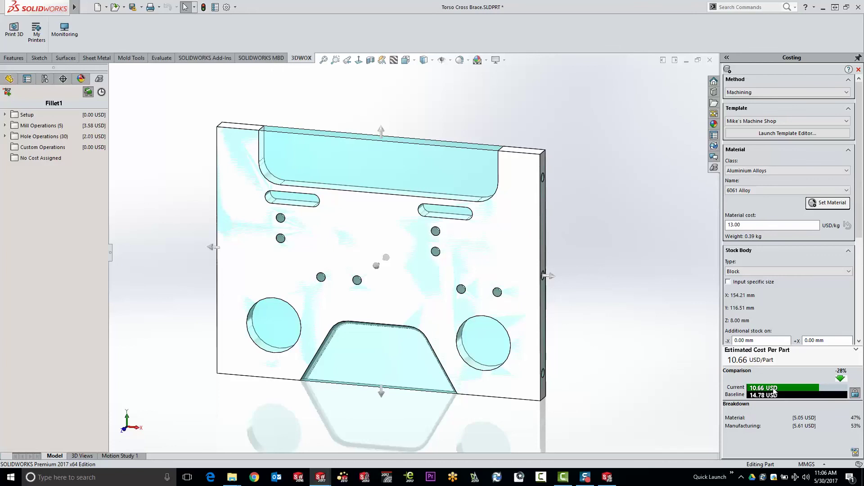
left_click(779, 192)
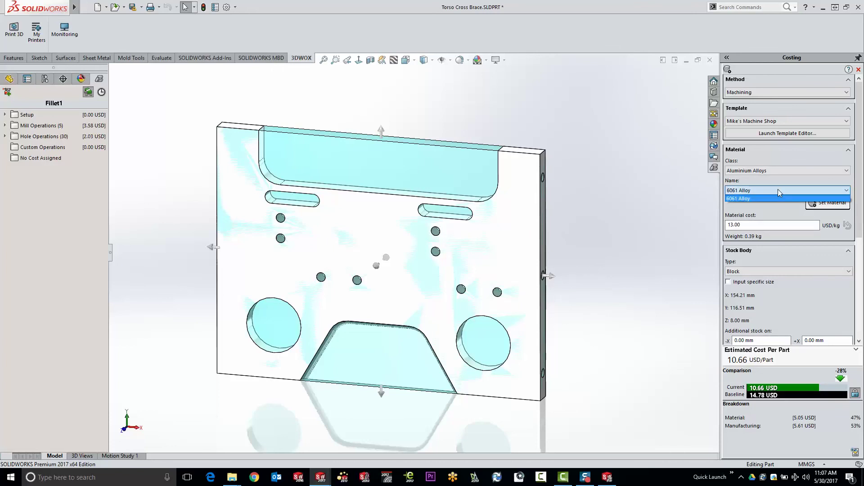
left_click(778, 189)
Step: Try Copper Alloys brass plate (48.38 USD), then return the class to Steel
left_click(778, 172)
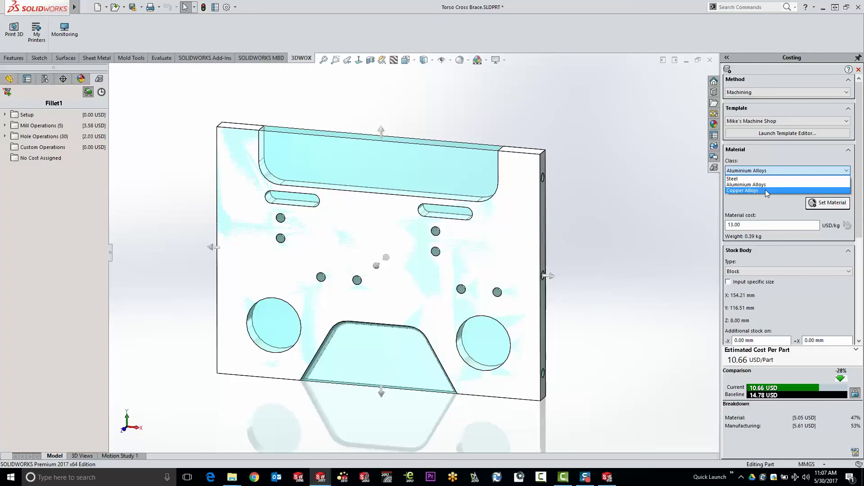
left_click(766, 190)
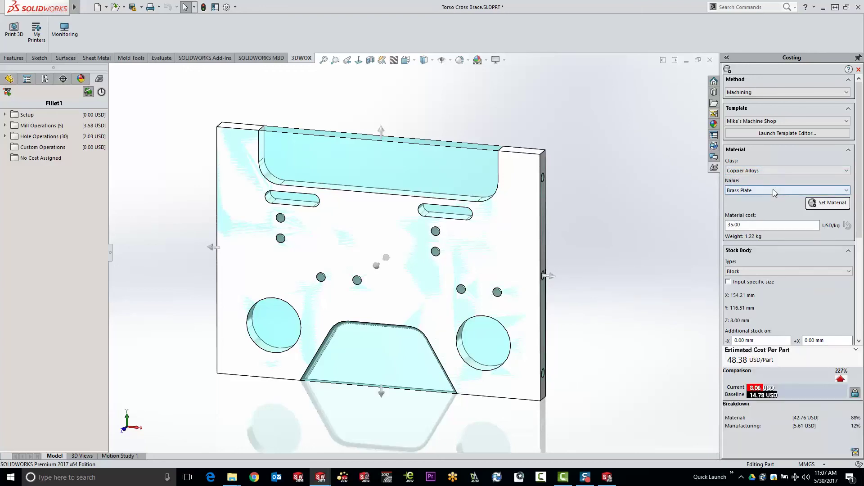
left_click(773, 189)
left_click(773, 190)
left_click(775, 172)
left_click(774, 177)
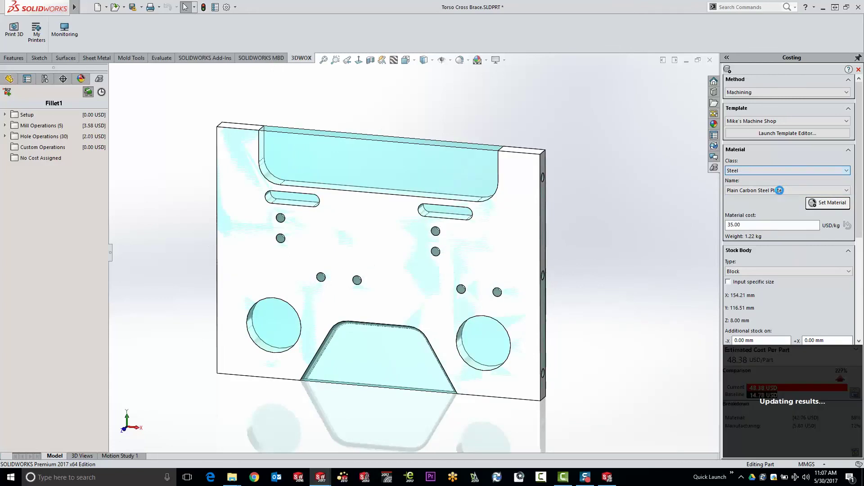
left_click(780, 190)
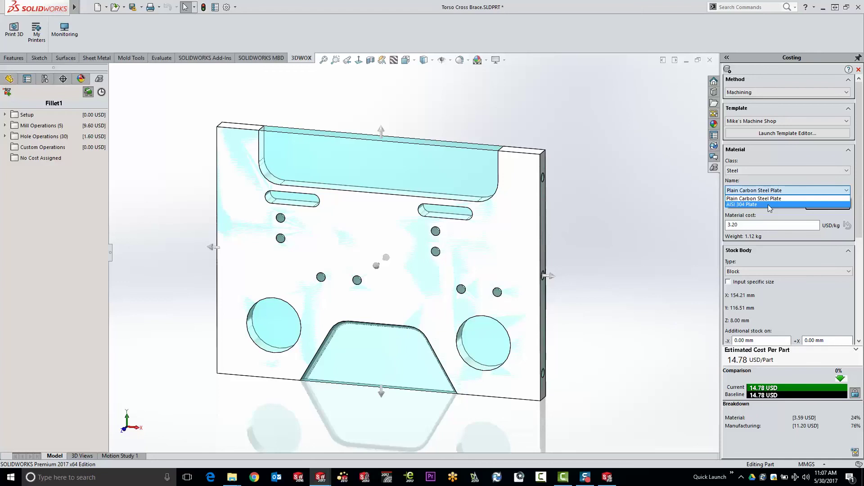
Step: Switch the cross brace to AISI 304 Plate with Plate stock body and recalculate the cost
left_click(768, 205)
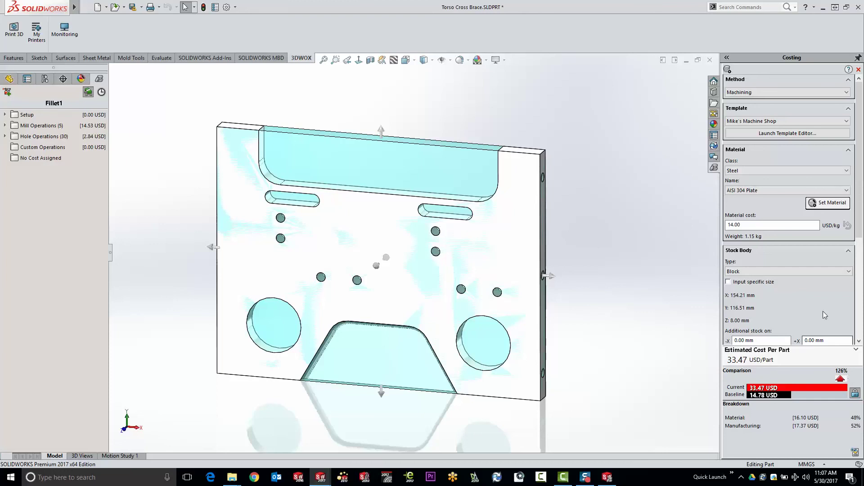
left_click(814, 272)
left_click(811, 285)
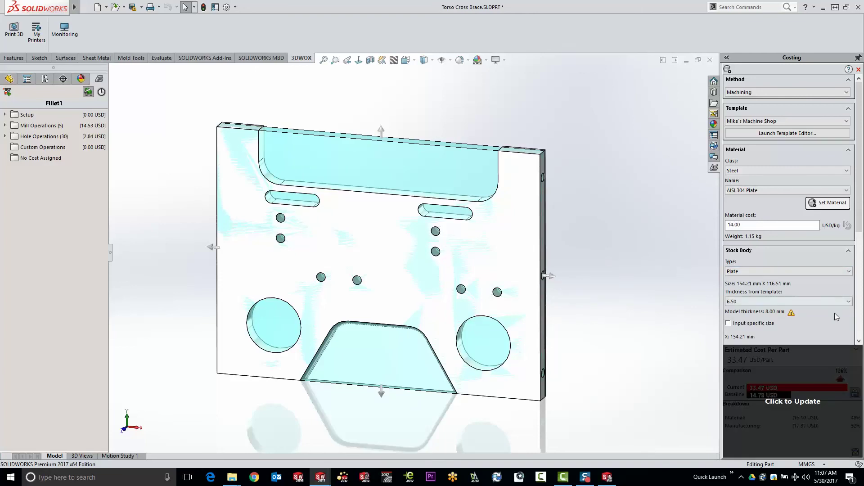
left_click(795, 403)
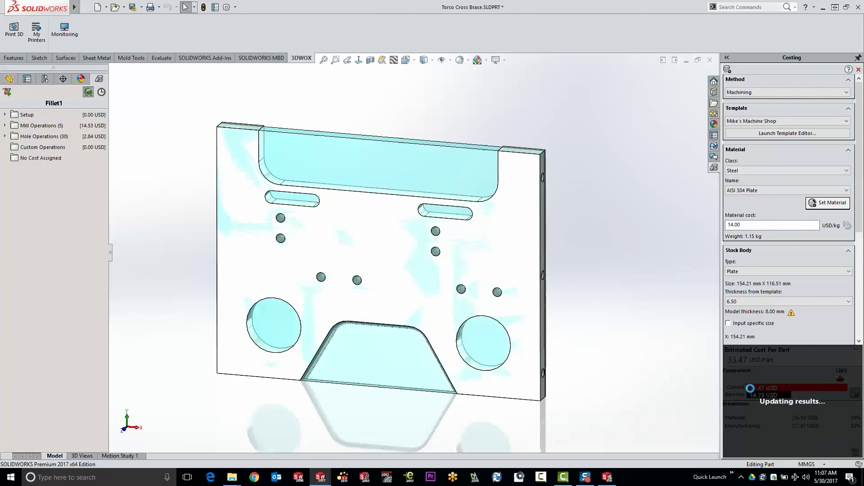